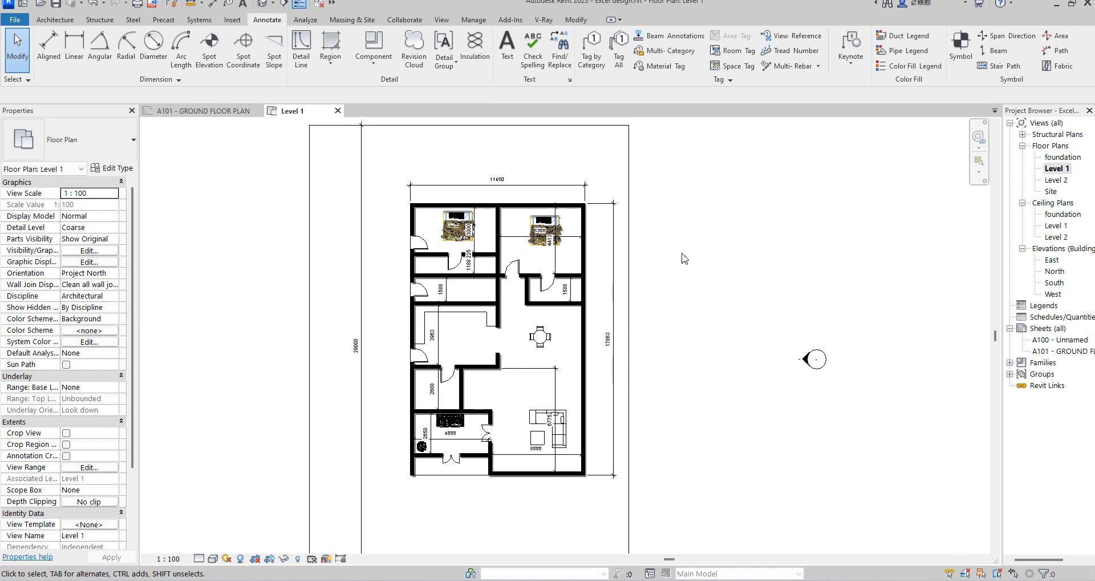
Examine the Level 1 floor plan's room layout, furniture and dimensions, from the whole site outline down to the individual rooms
scroll(467, 355, down, 1)
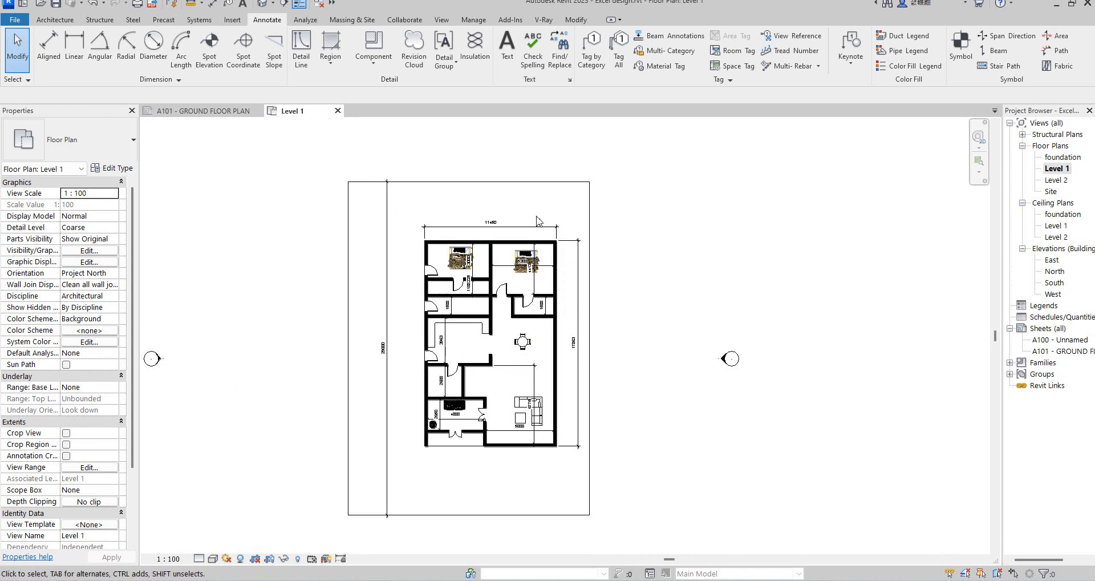
scroll(540, 222, up, 1)
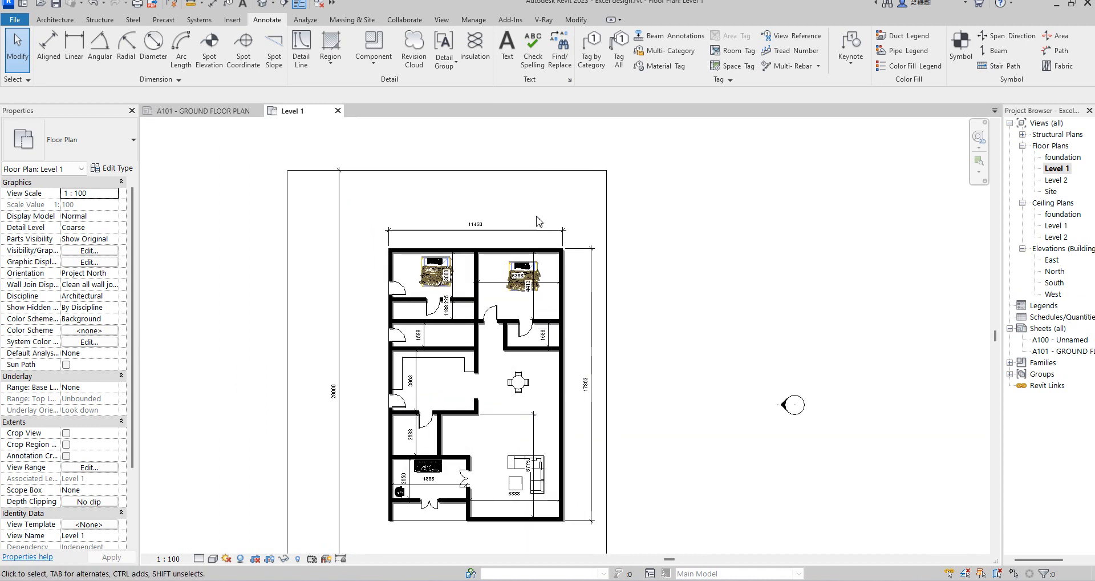
scroll(646, 320, down, 1)
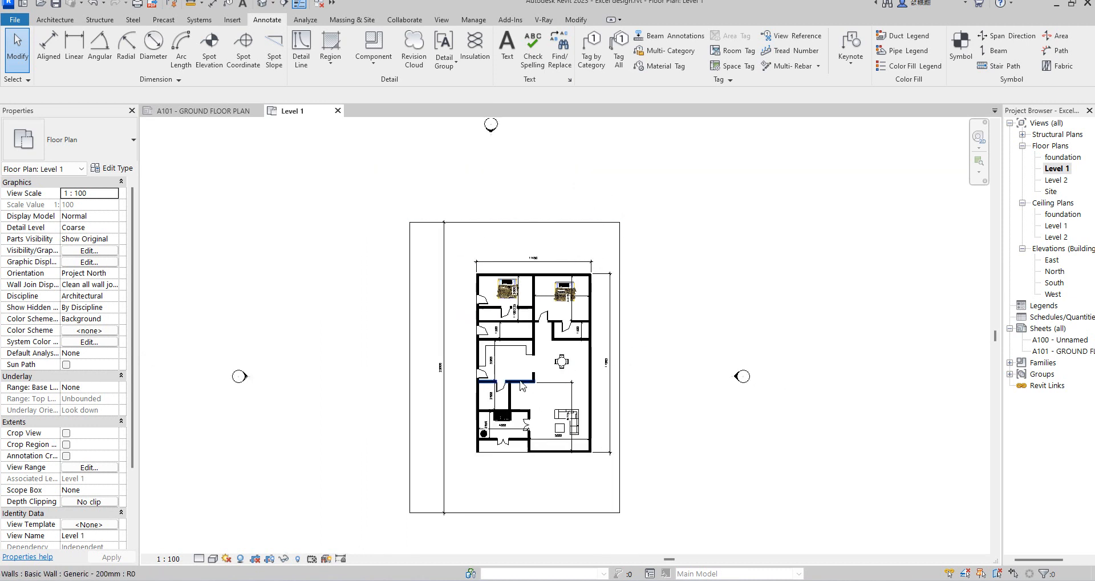
scroll(544, 420, up, 3)
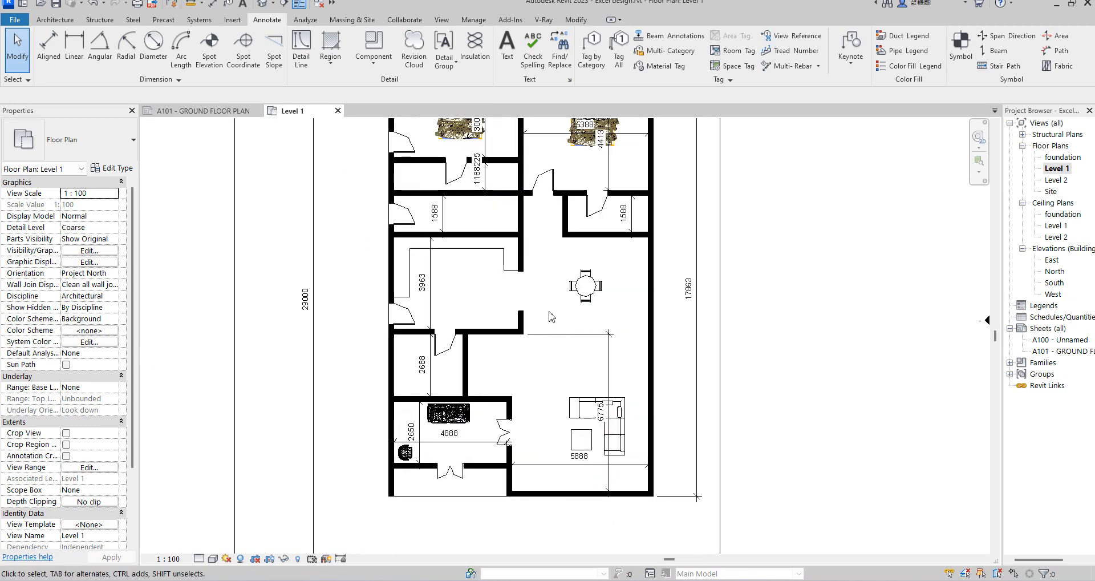
scroll(547, 400, down, 1)
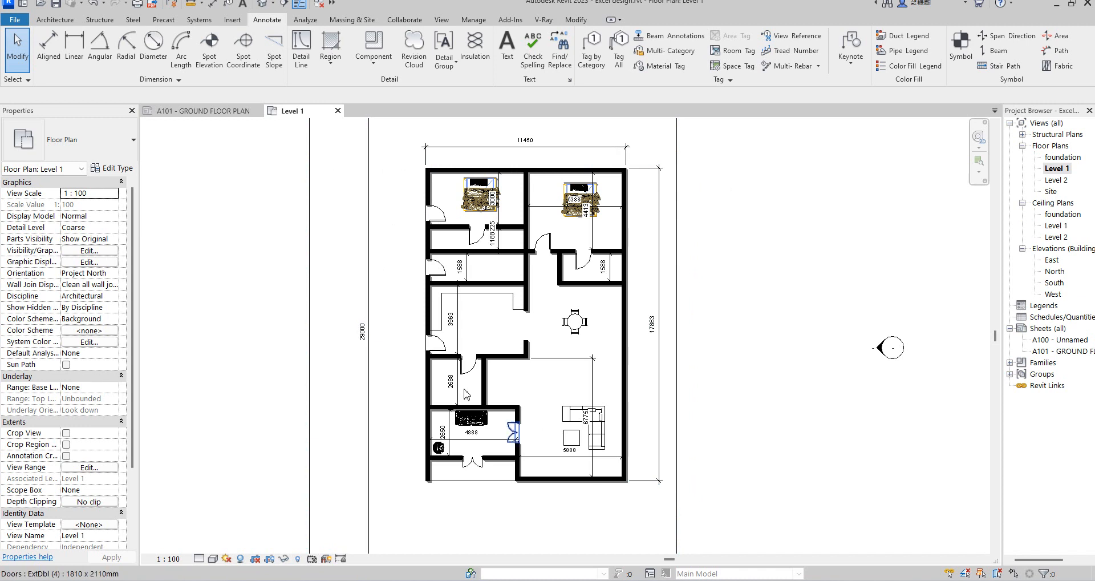
scroll(491, 341, down, 1)
scroll(538, 191, up, 2)
scroll(579, 254, down, 3)
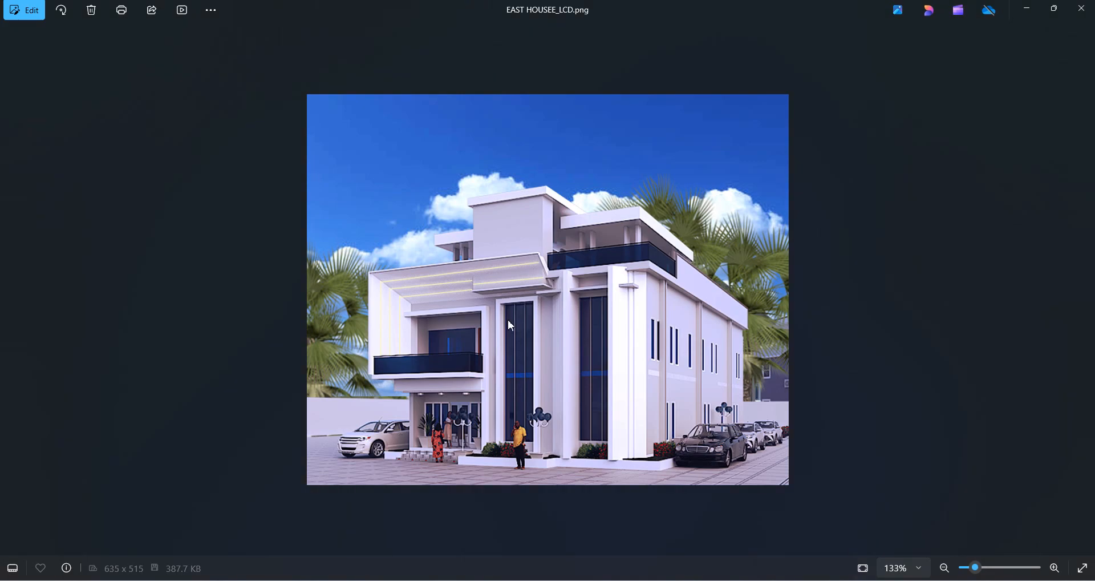
Examine the house exterior in the rendering EAST HOUSEE_LCD.png, including facade and upper storey, and switch back to Revit
scroll(543, 340, up, 2)
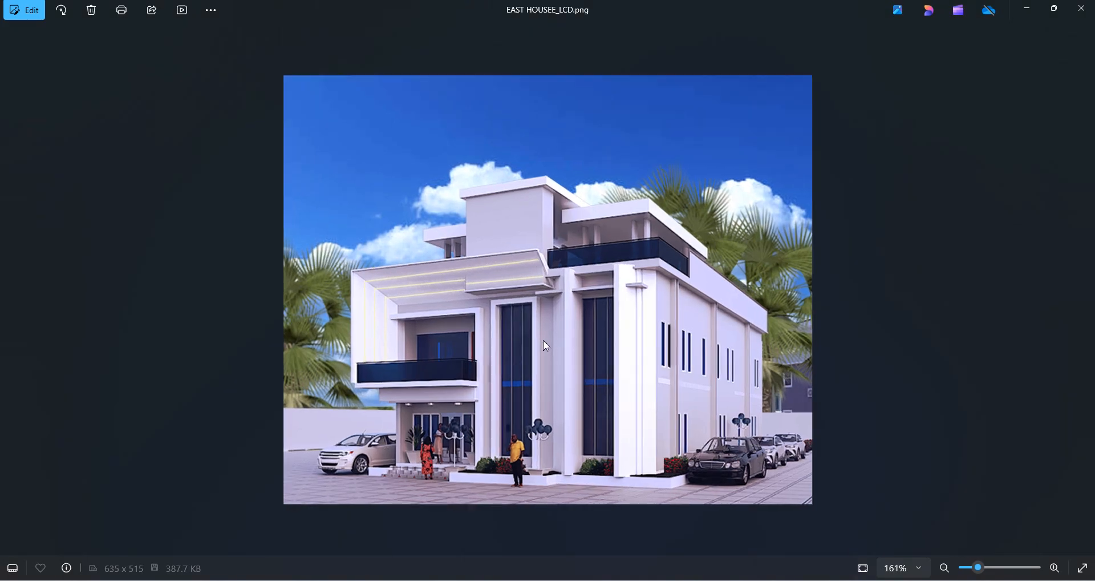
scroll(542, 317, down, 3)
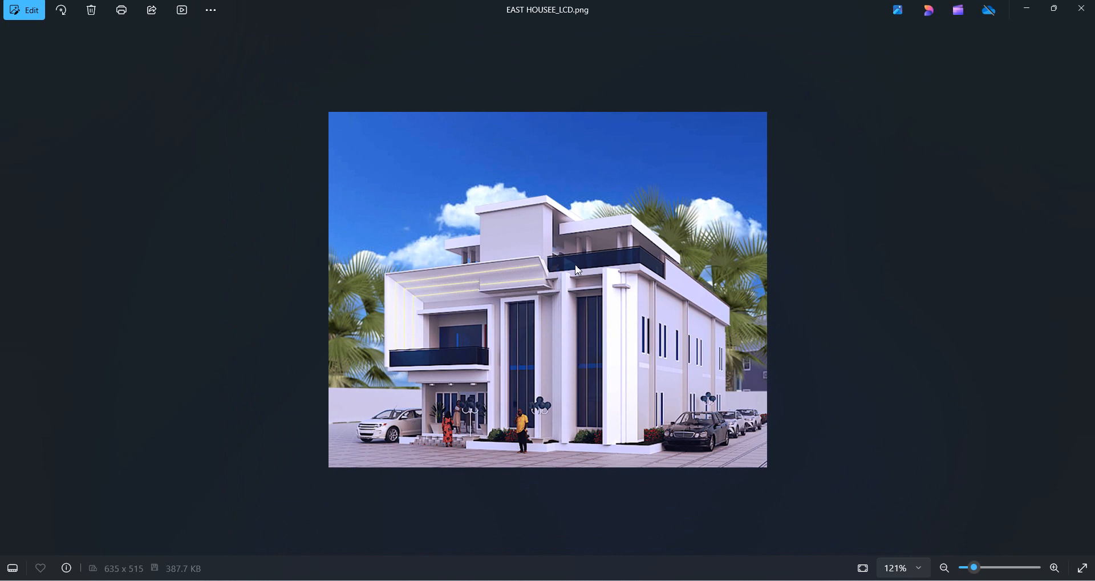
scroll(549, 211, up, 4)
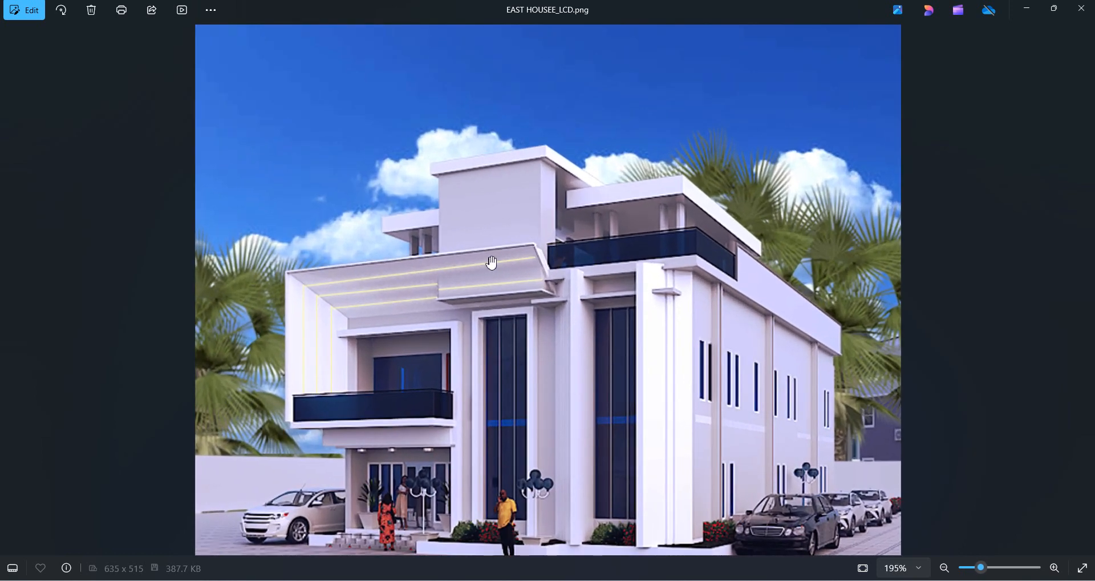
scroll(556, 370, down, 2)
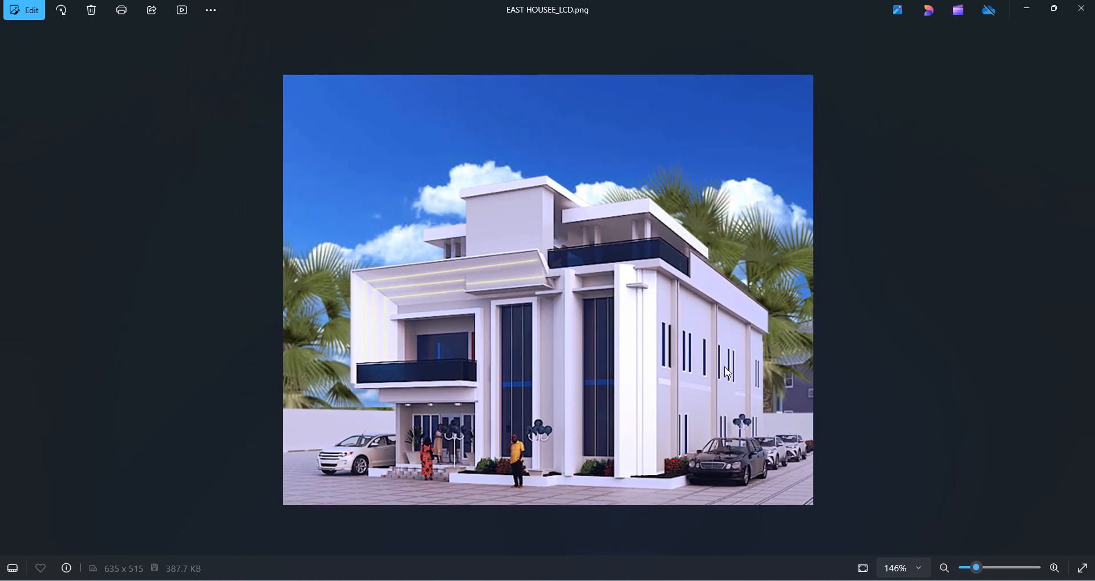
mouse_move(755, 579)
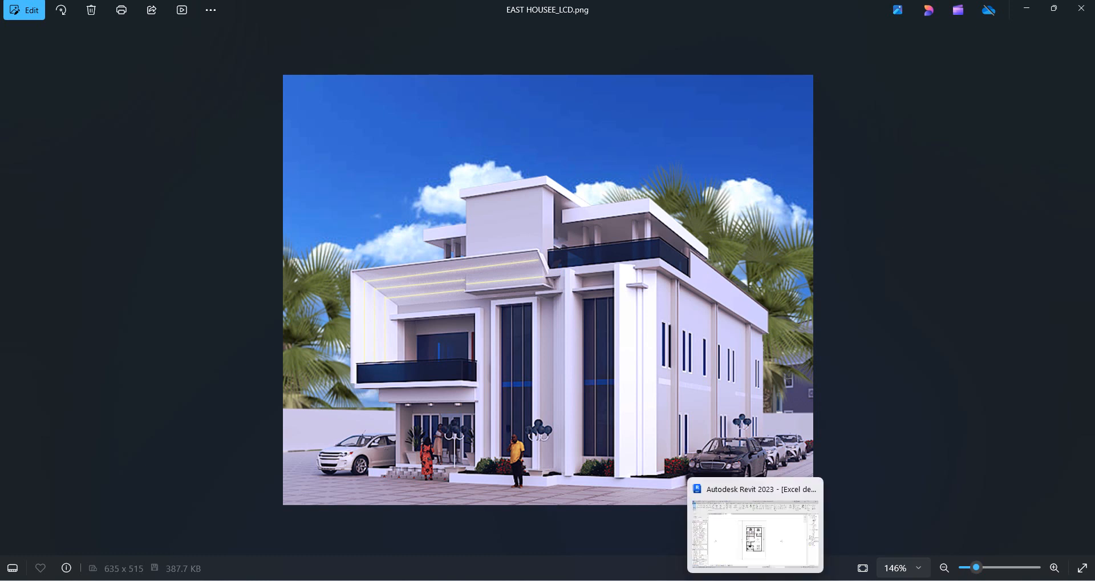
click(755, 537)
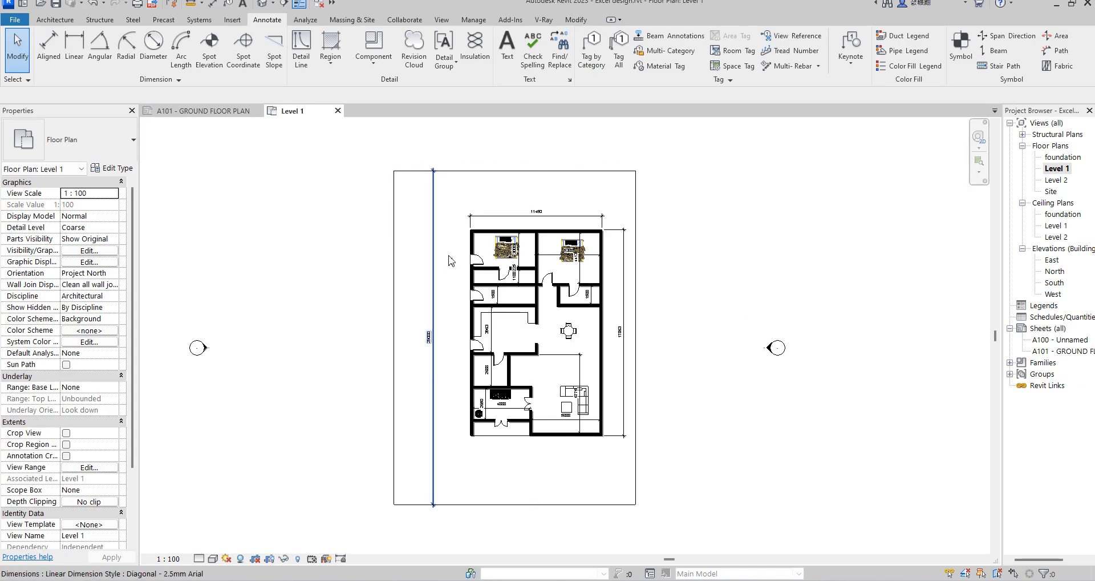
Show the model in the 3D view and open the Level 2 floor plan
click(263, 5)
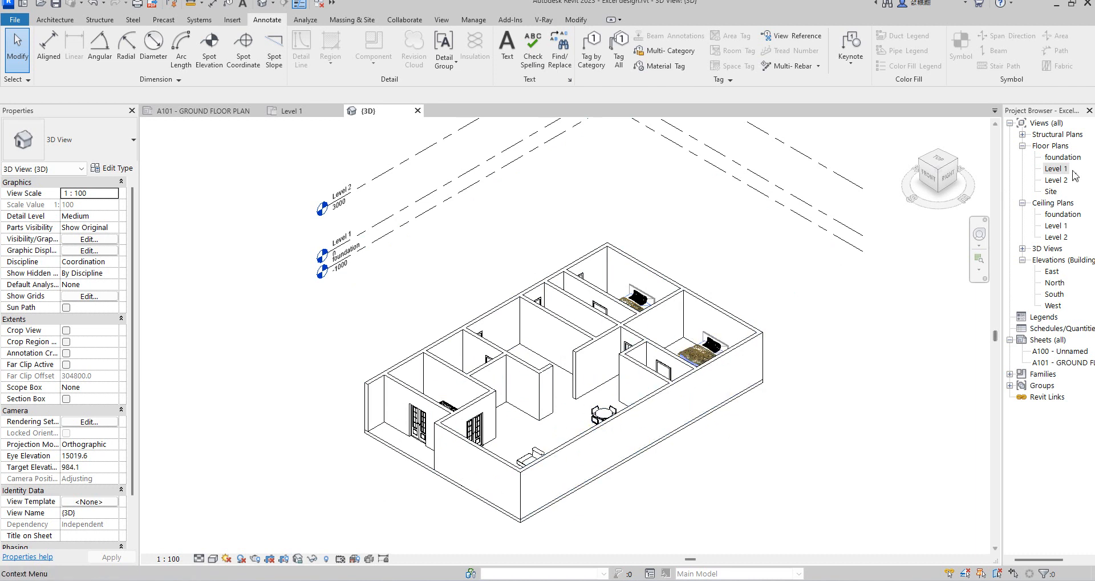
double_click(1056, 181)
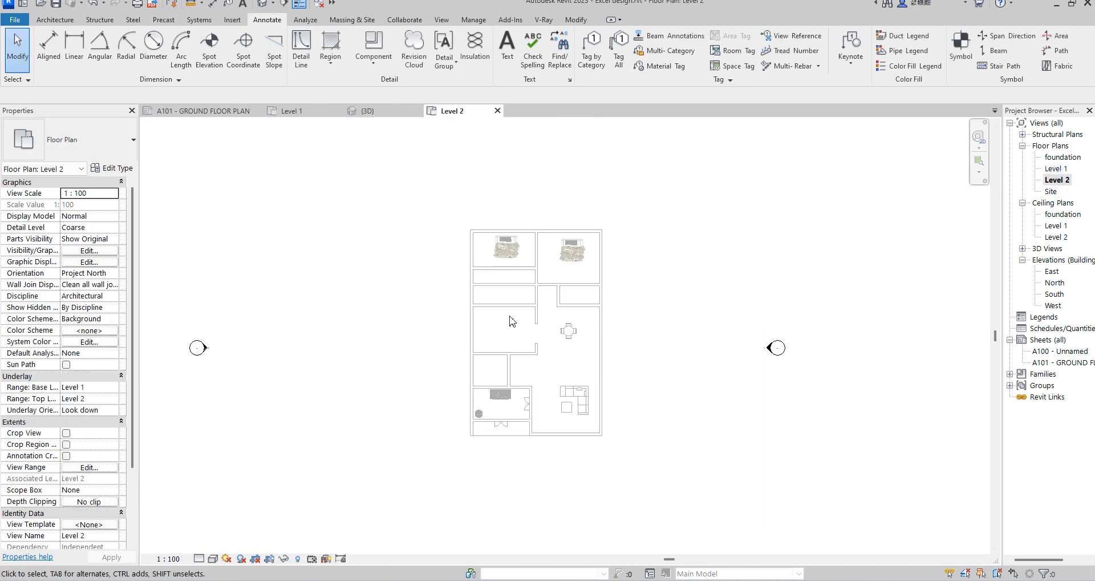
scroll(507, 440, up, 2)
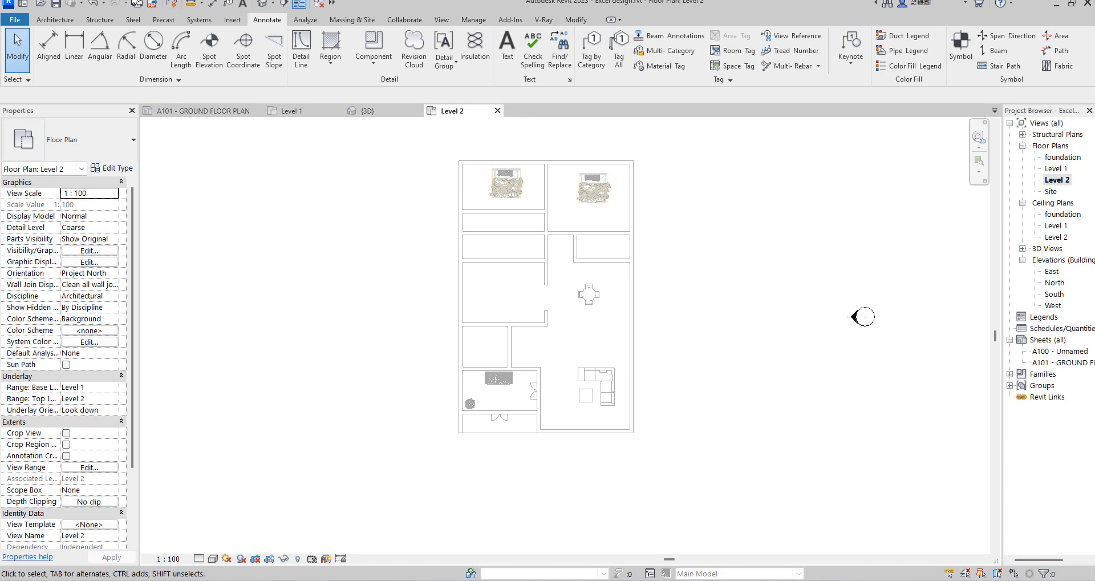
Draw Generic - 200mm walls on Level 2 over the ground-floor outline, along the building's upper edge and full left side
click(15, 22)
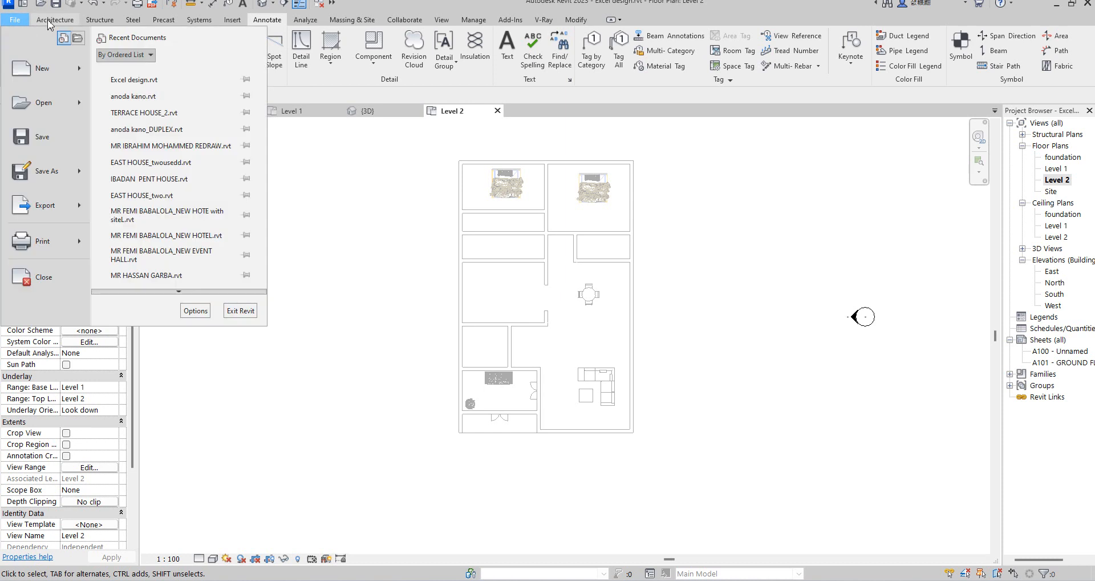
click(46, 21)
click(53, 47)
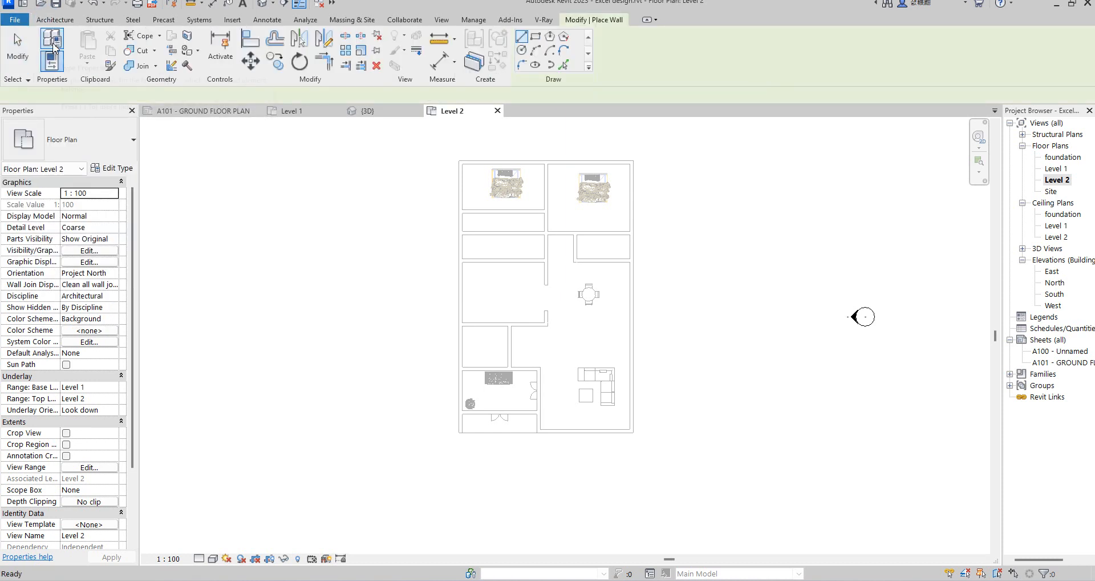
scroll(635, 164, up, 2)
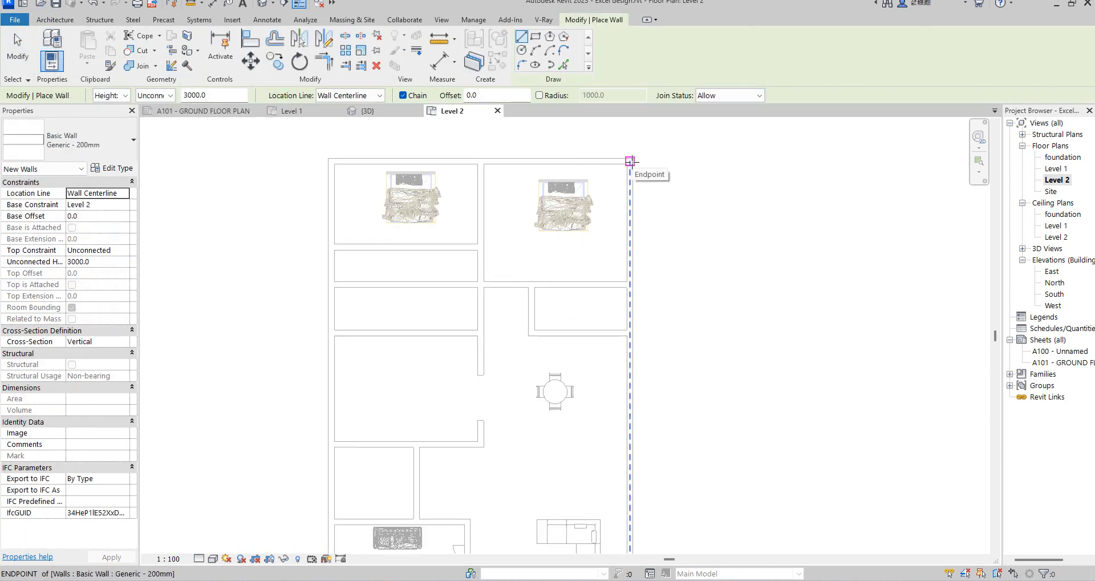
click(633, 162)
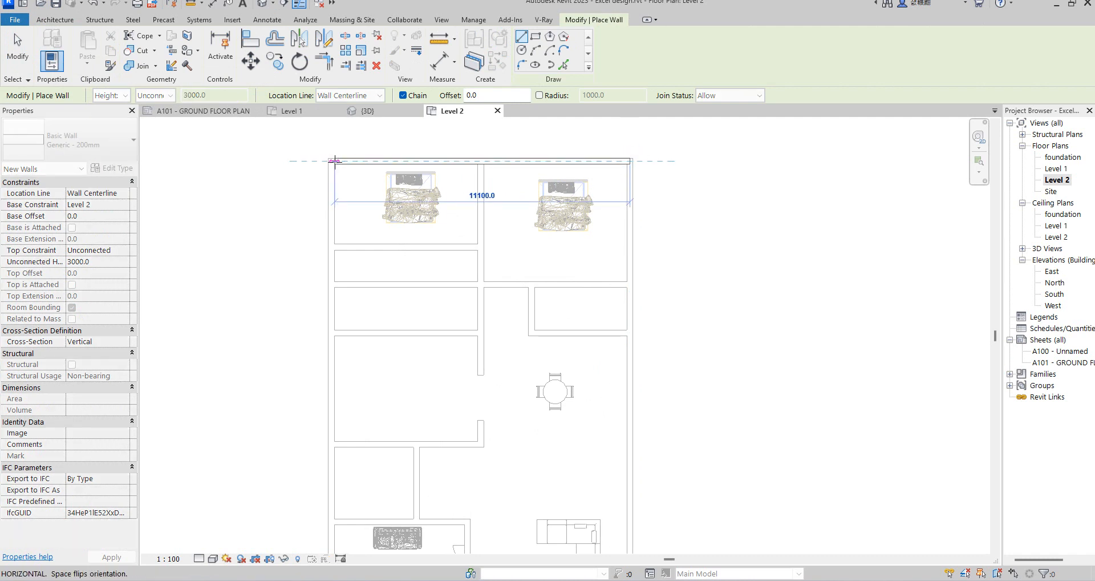
click(335, 161)
scroll(716, 292, down, 2)
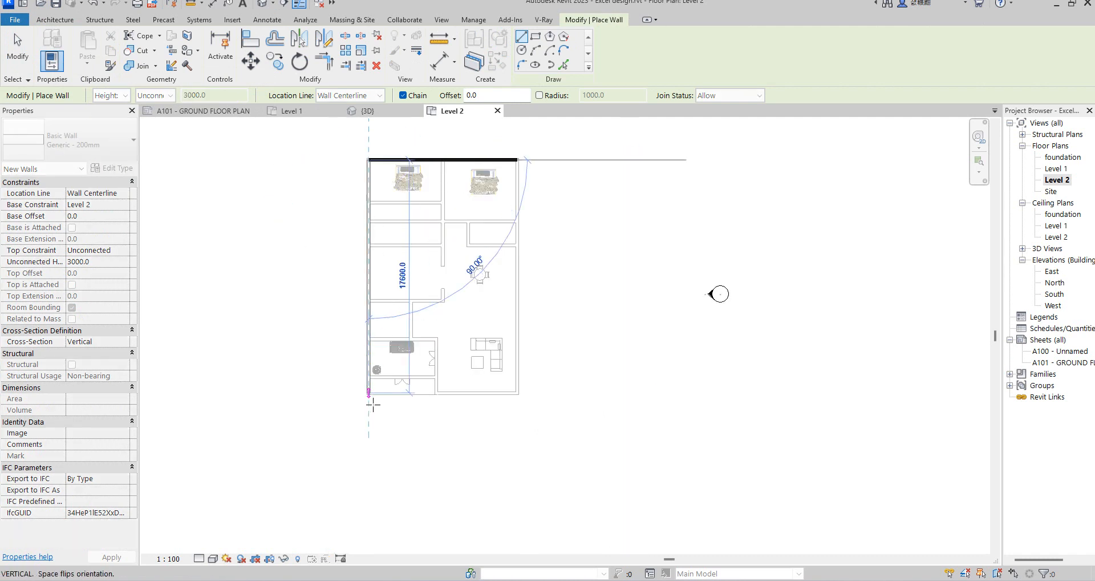
scroll(371, 402, up, 4)
click(370, 398)
scroll(370, 398, down, 3)
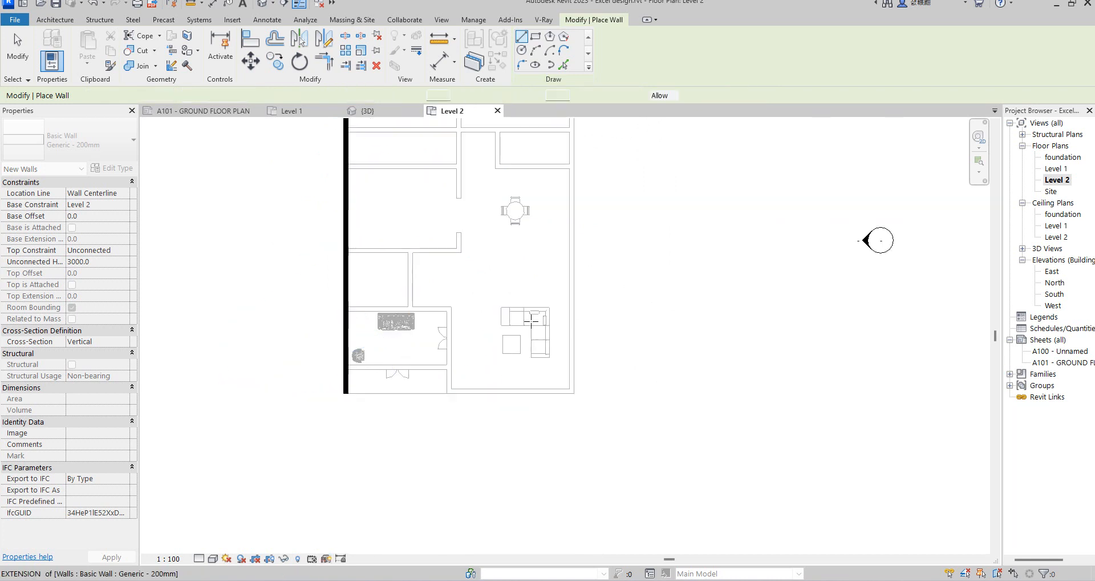
Draw the right exterior wall down from the upper corner and continue along the lower edge to the entrance recess
scroll(569, 187, down, 3)
scroll(543, 180, up, 3)
click(543, 180)
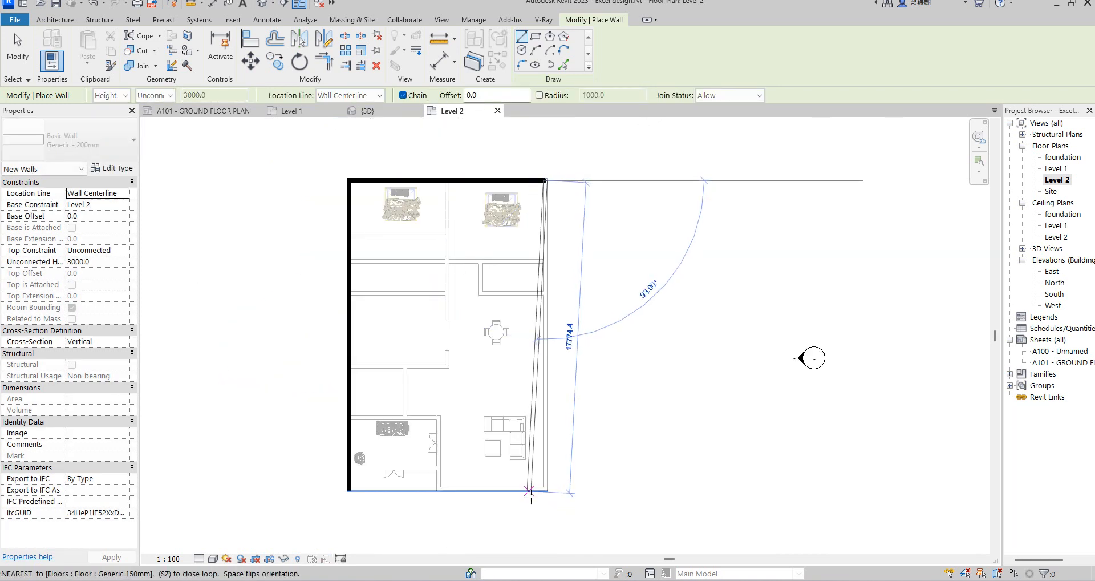
scroll(533, 494, up, 4)
click(551, 484)
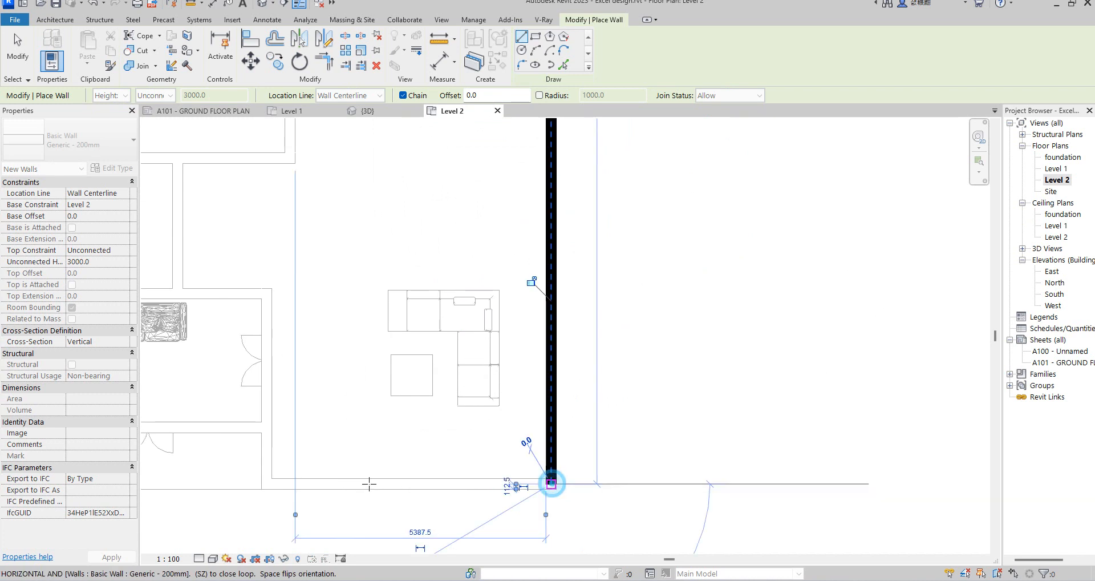
scroll(526, 483, down, 2)
click(356, 484)
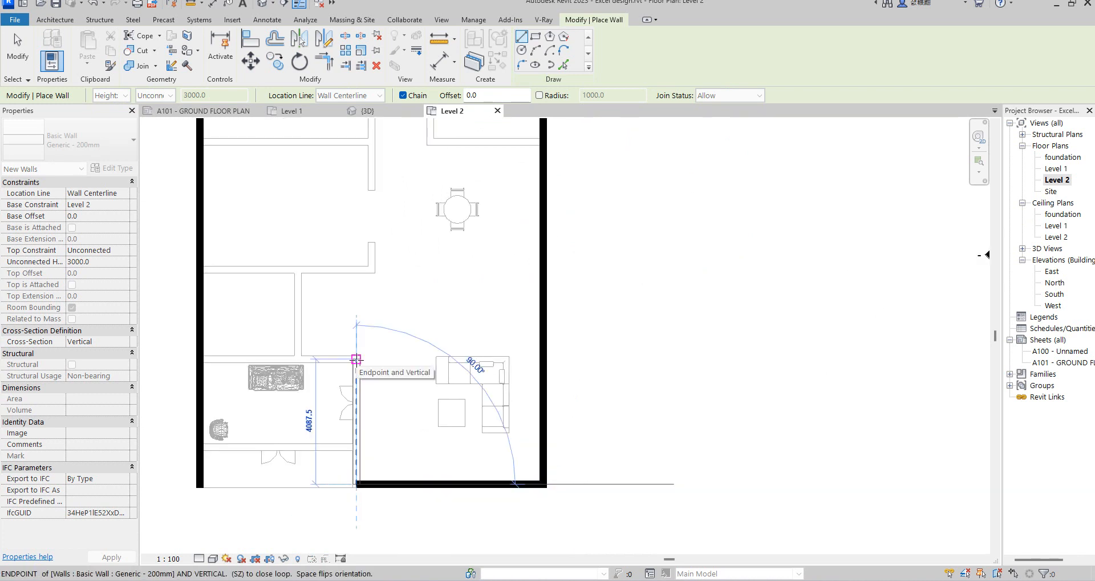
Complete the entrance recess with a 4087.5 mm wall upward and a 5112.5 mm wall across to the left exterior wall
scroll(356, 359, down, 2)
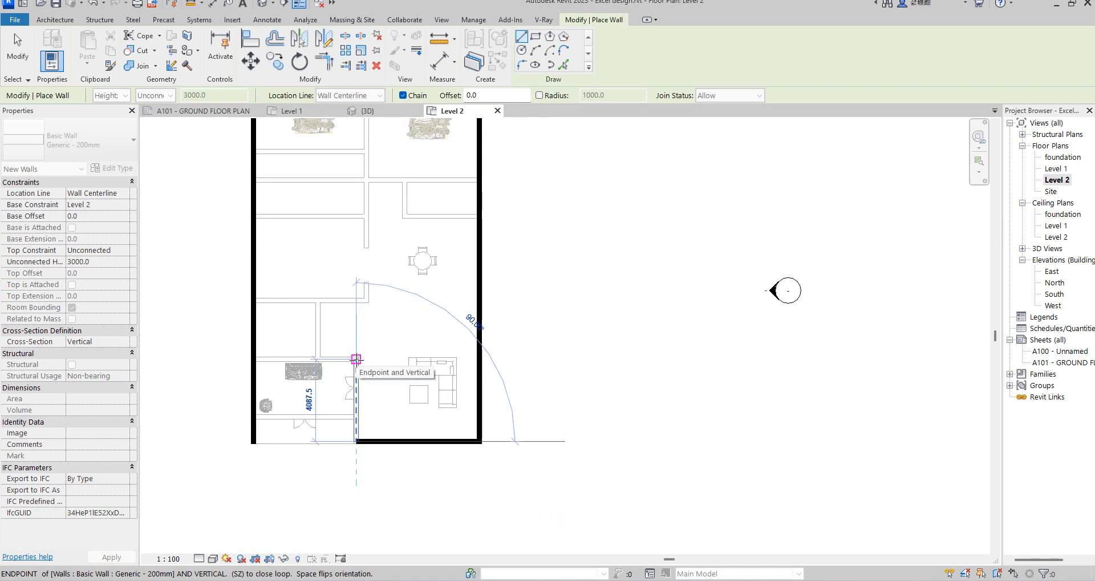
click(356, 359)
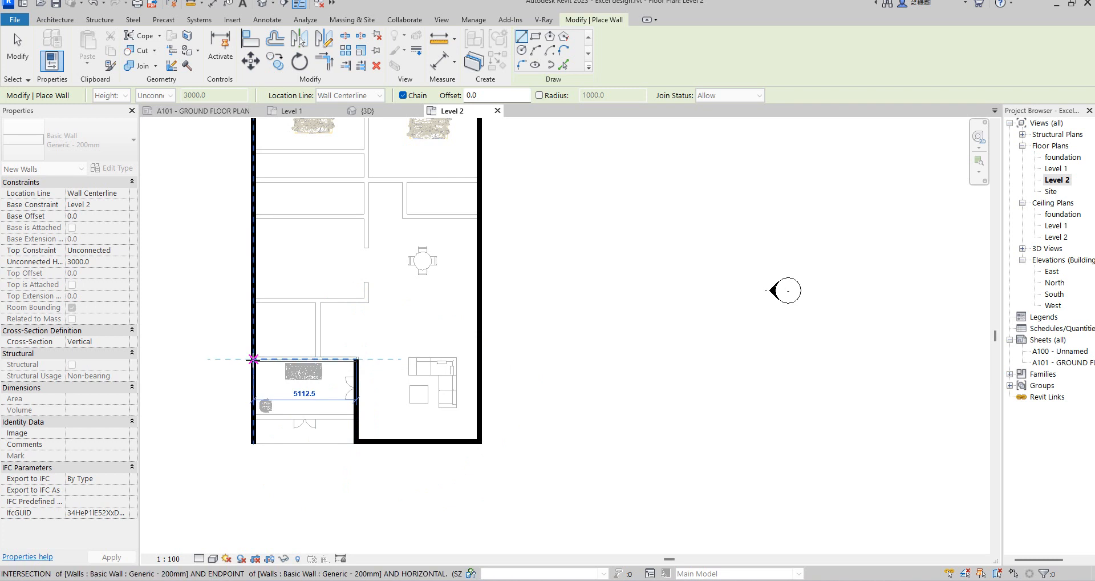
click(254, 358)
key(Escape)
scroll(440, 337, down, 4)
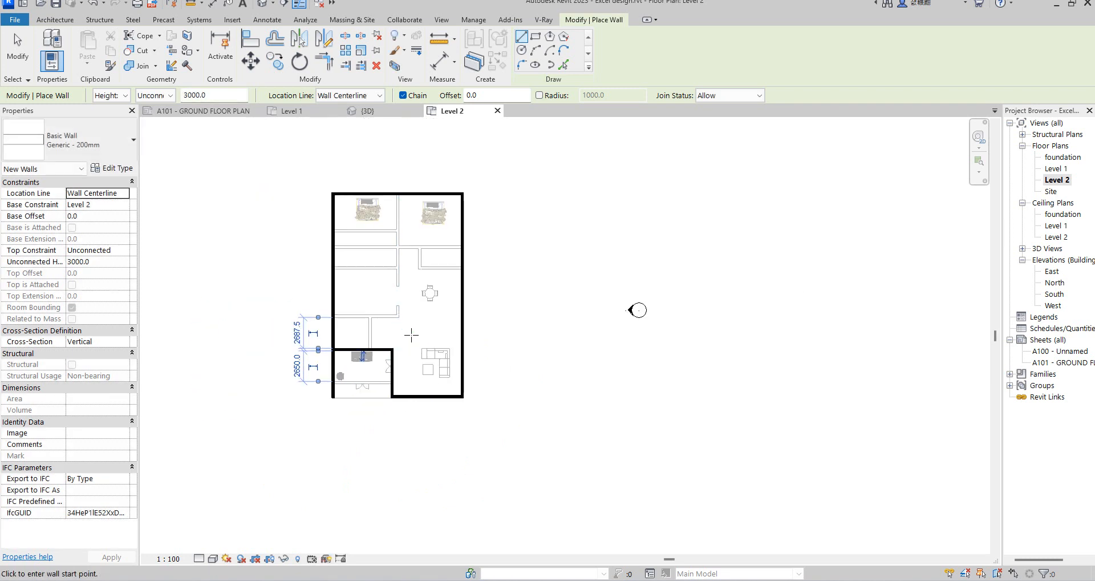
Draw the central partition wall 8037.5 mm down from the upper exterior wall, between the two bedrooms, and end the wall chain
scroll(412, 335, up, 2)
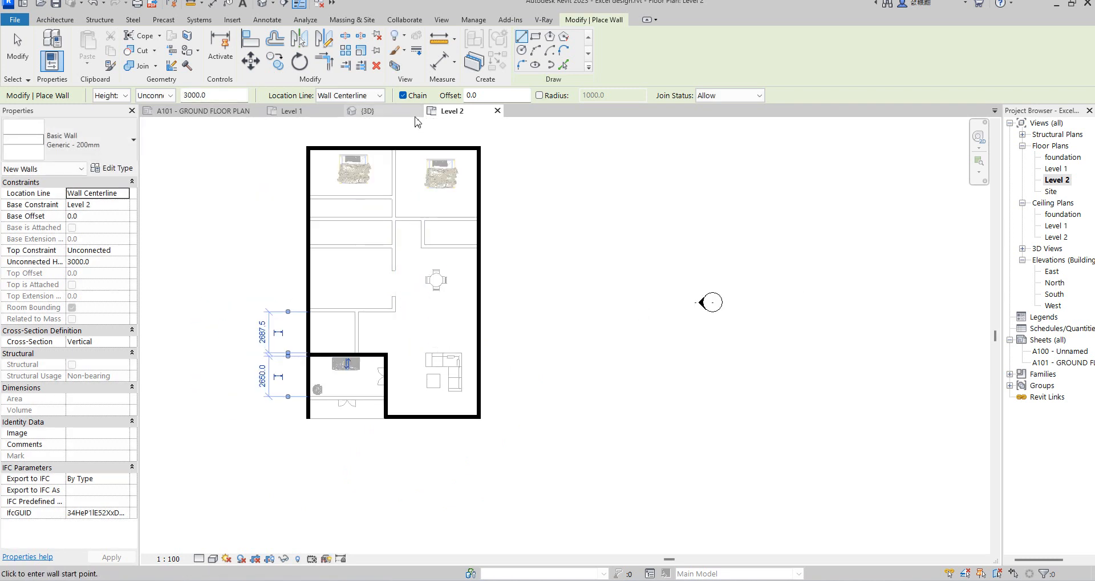
scroll(394, 148, up, 2)
click(394, 148)
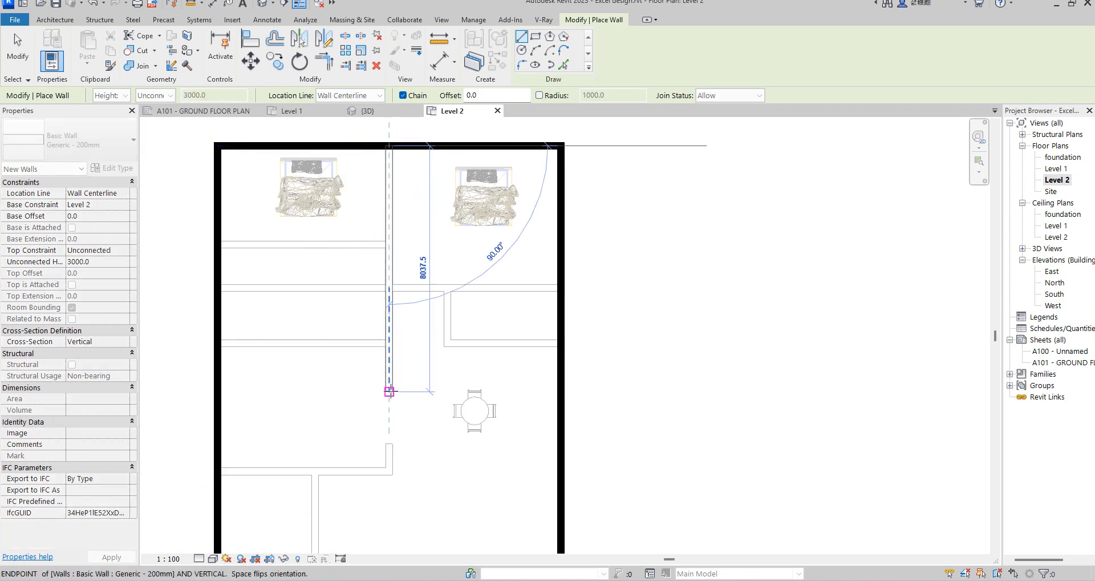
click(389, 391)
right_click(464, 262)
click(476, 270)
scroll(482, 273, down, 1)
scroll(265, 291, up, 1)
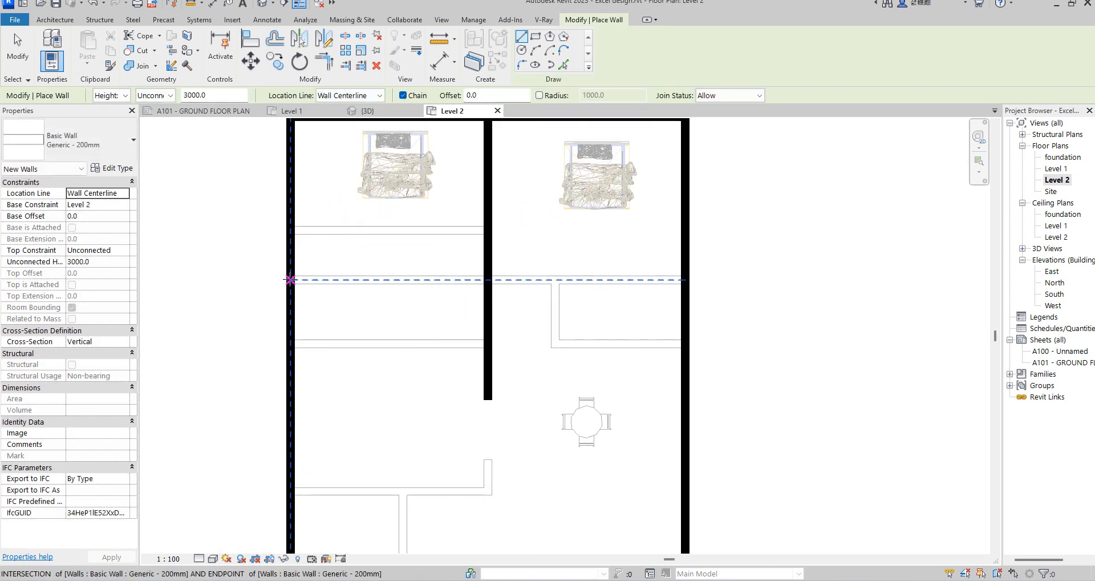
Draw a horizontal partition wall below the bedrooms, spanning from the left exterior wall to the right one along the underlying ground-floor wall
click(290, 279)
click(687, 276)
scroll(459, 293, down, 2)
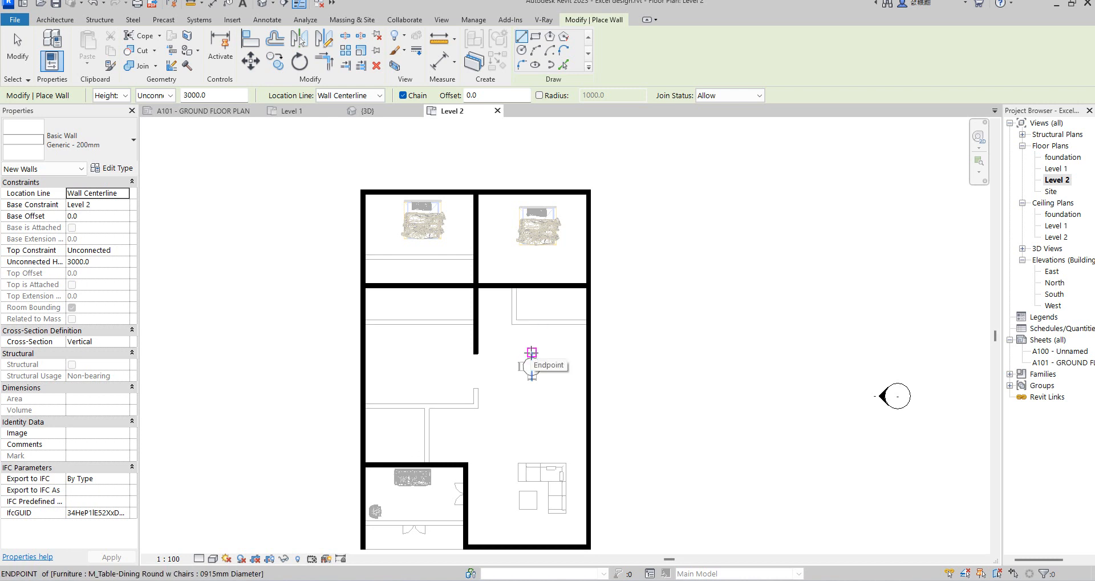
scroll(529, 354, down, 2)
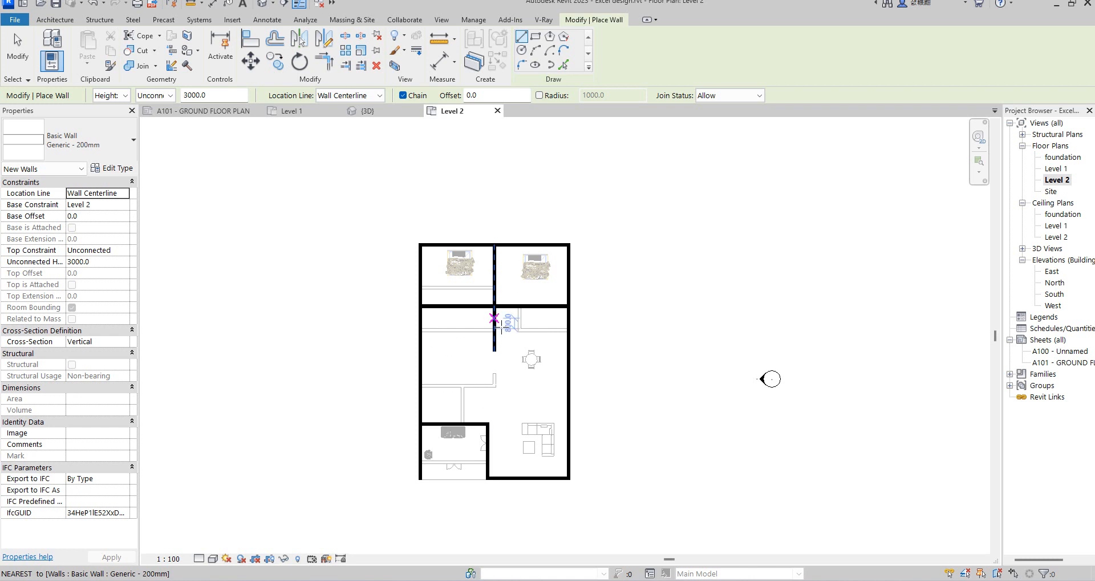
Dimension the upper-right bedroom's depth between the upper exterior wall and the horizontal partition
key(d)
key(i)
scroll(520, 249, up, 3)
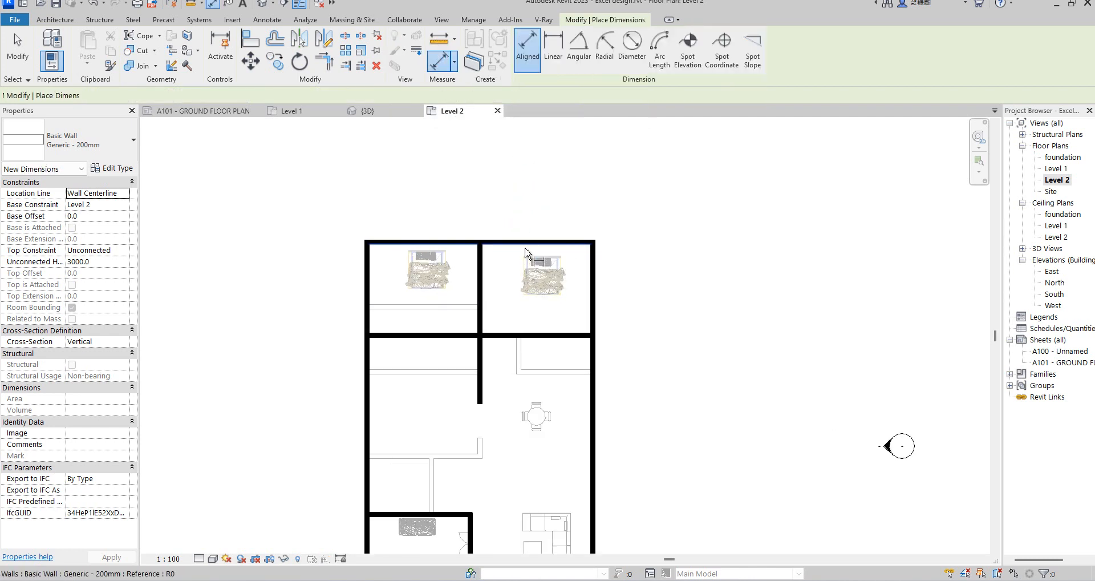
click(513, 243)
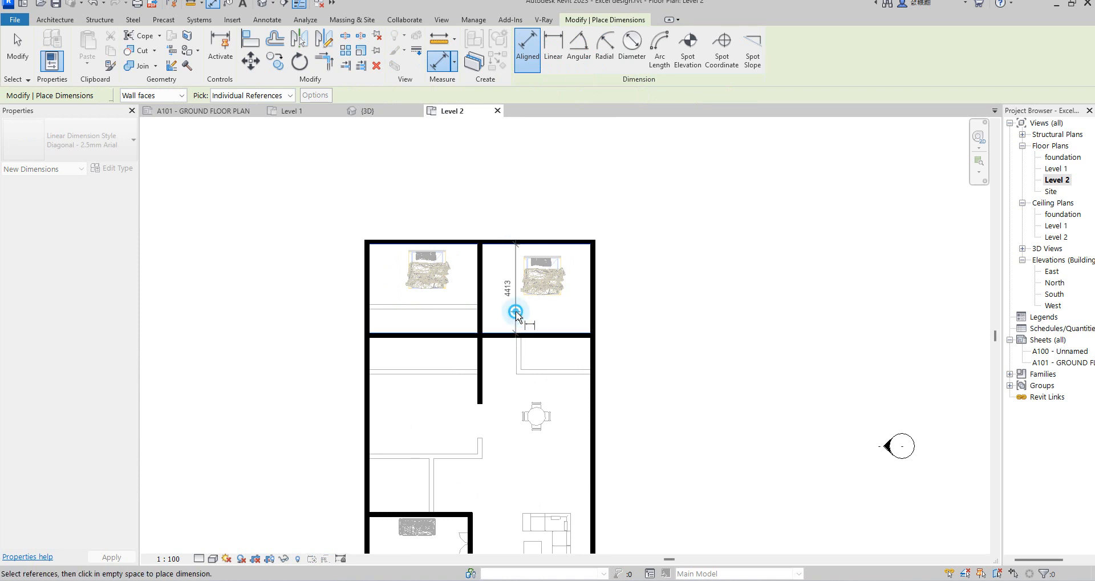
click(515, 311)
click(458, 244)
click(454, 335)
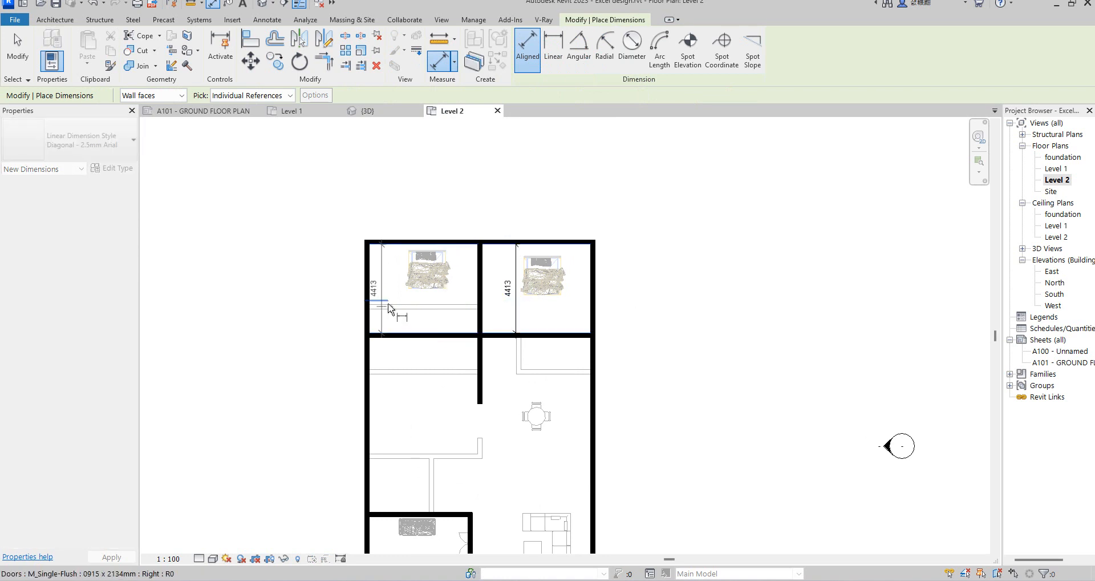
click(393, 283)
right_click(394, 288)
click(416, 289)
Dimension the upper-left bedroom's width between the left exterior wall and the central partition
click(372, 317)
click(476, 318)
scroll(434, 321, up, 3)
click(442, 322)
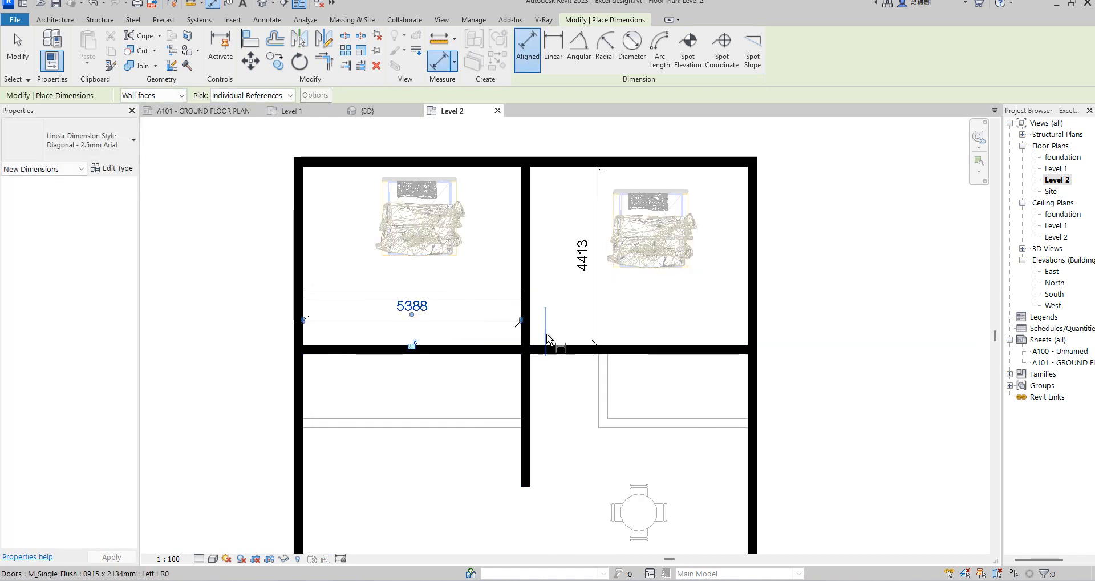
Dimension the upper-right bedroom's width between the central partition and the right exterior wall, and end the dimension command
click(532, 320)
click(761, 322)
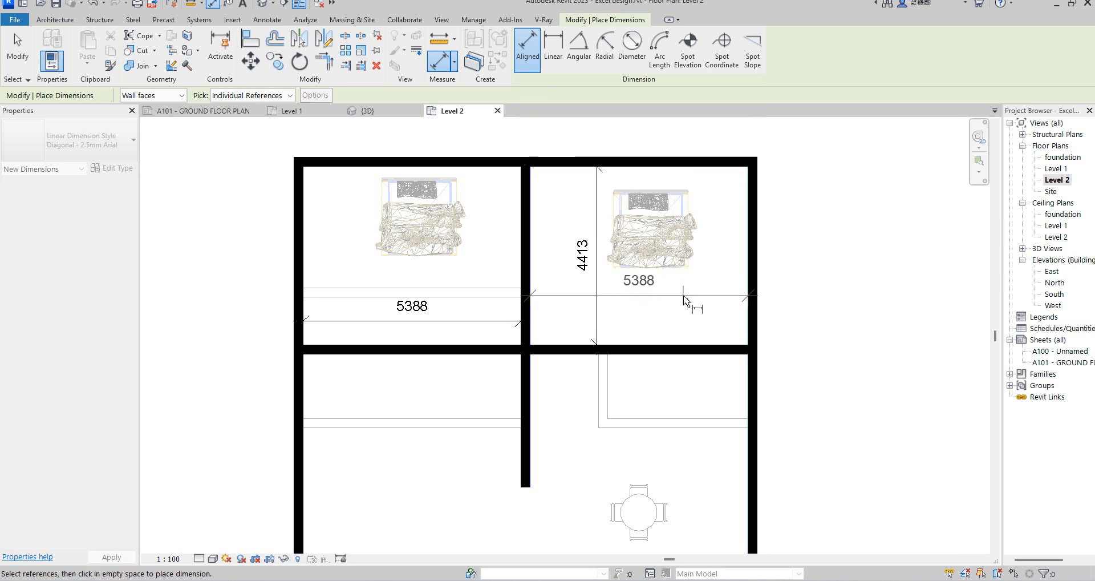
click(687, 315)
scroll(728, 356, down, 4)
scroll(588, 457, down, 2)
scroll(604, 465, up, 2)
scroll(626, 387, down, 1)
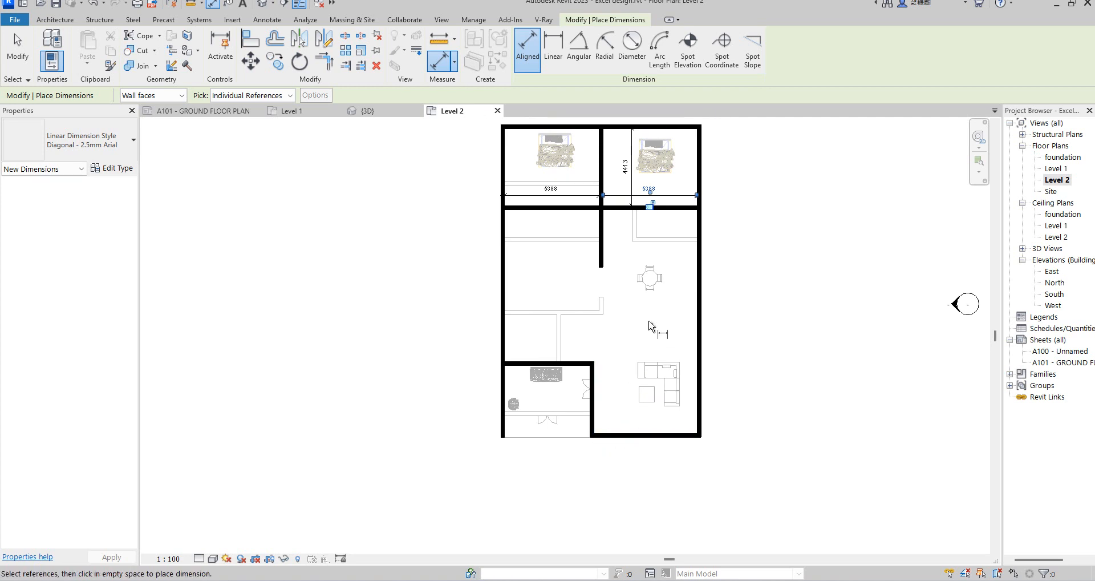
right_click(649, 326)
click(653, 324)
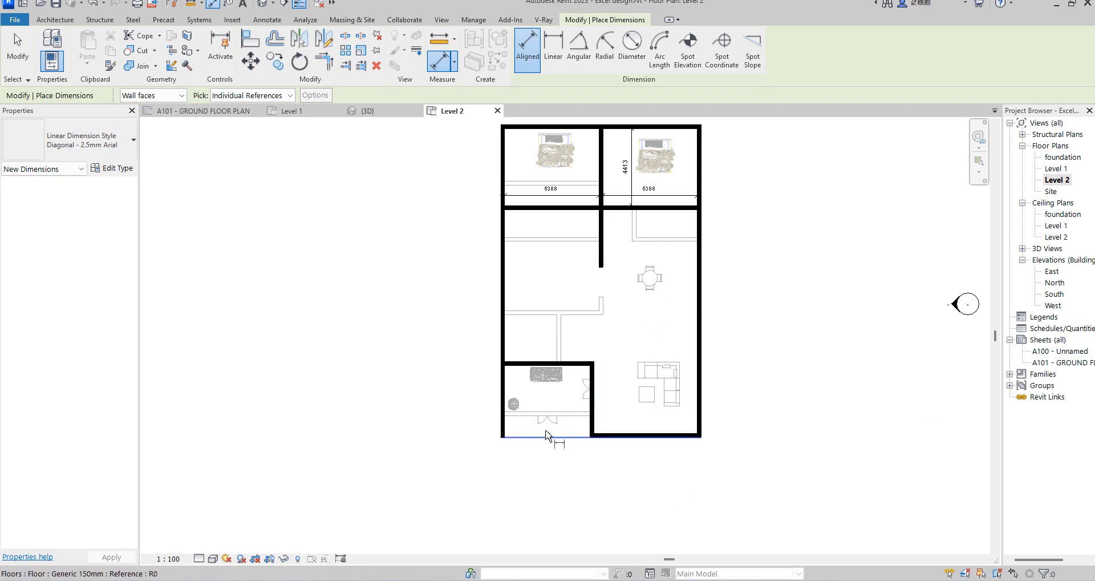
right_click(620, 307)
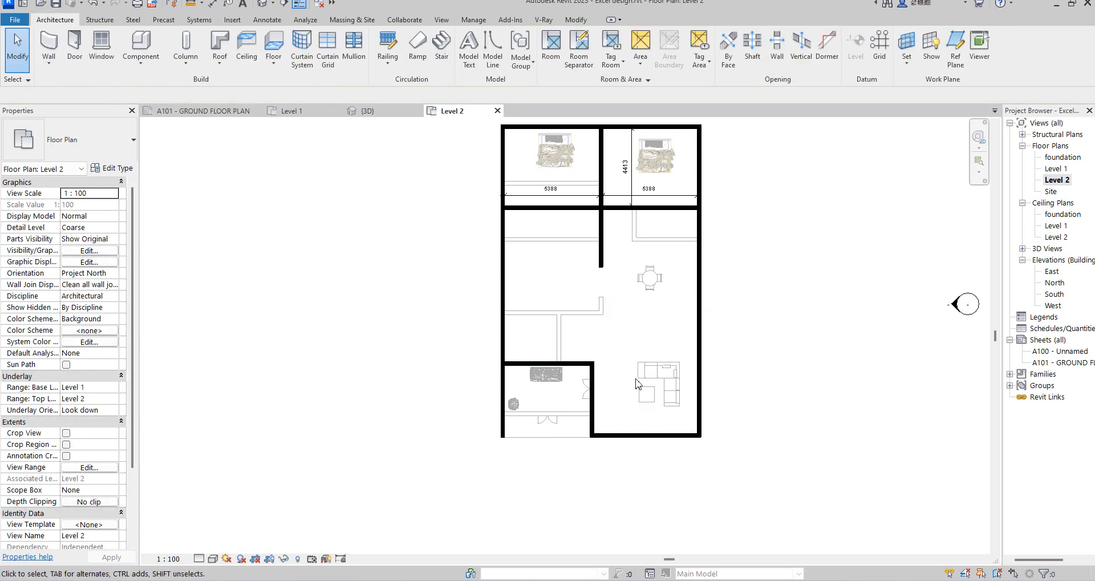
On the Level 1 plan, draw the inner edge of a U-shaped stair with detail lines right of the dining table, starting with a 700 mm line down
double_click(1056, 169)
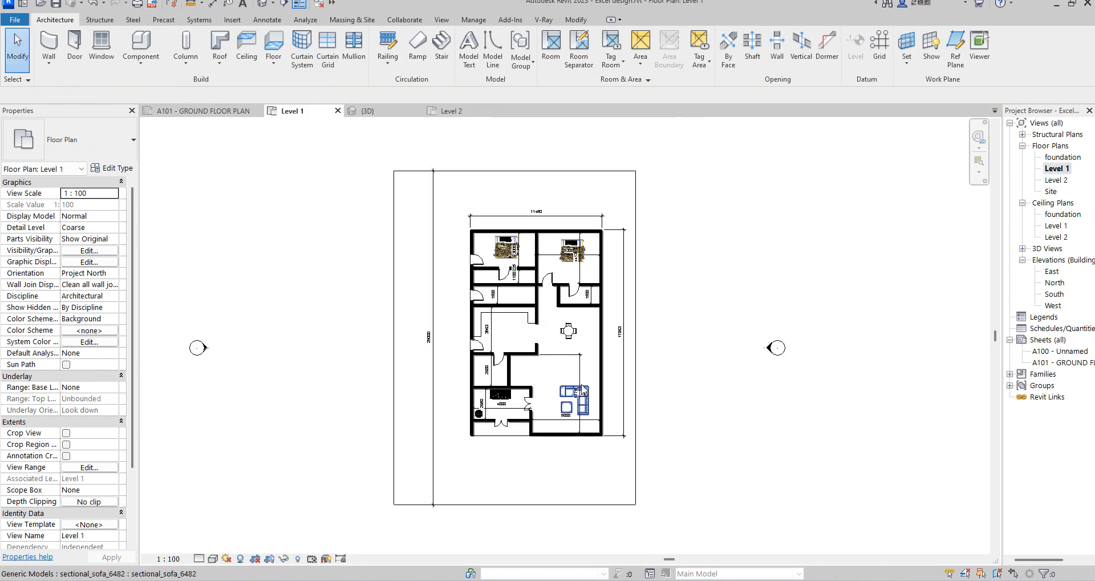
scroll(479, 308, up, 2)
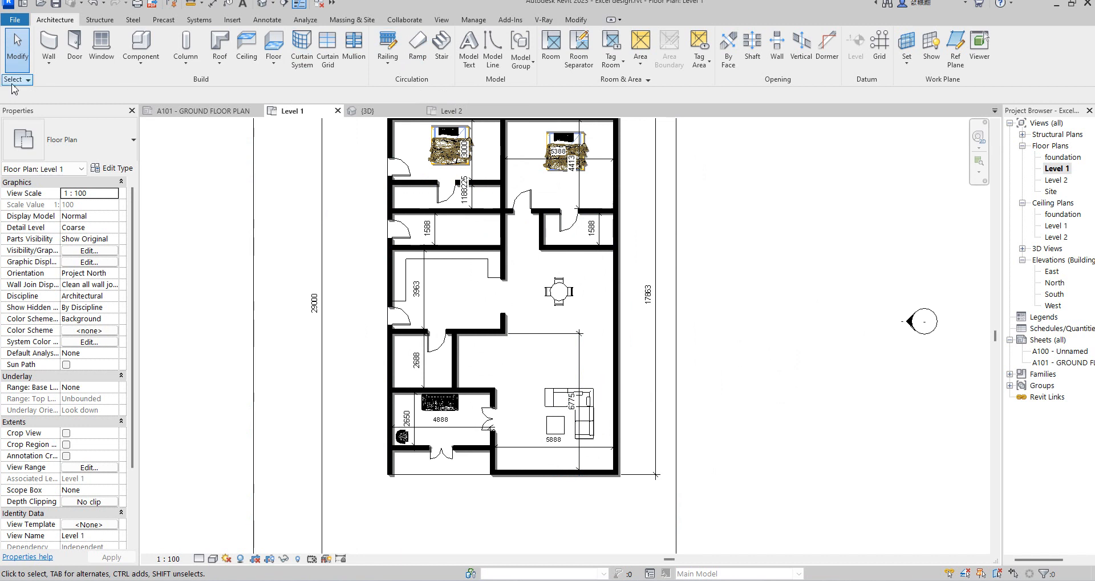
click(258, 24)
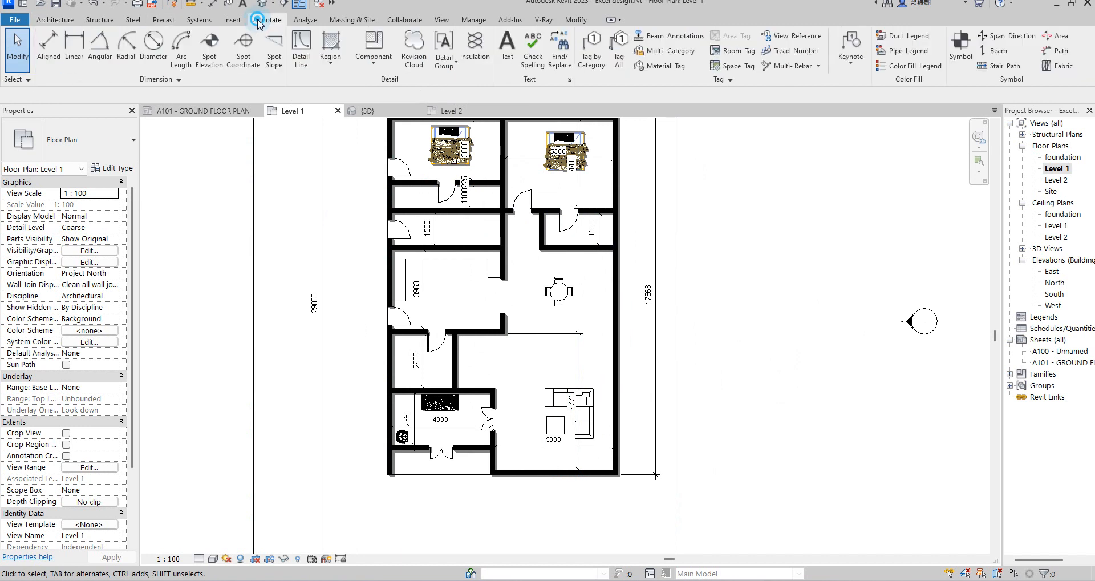
click(297, 46)
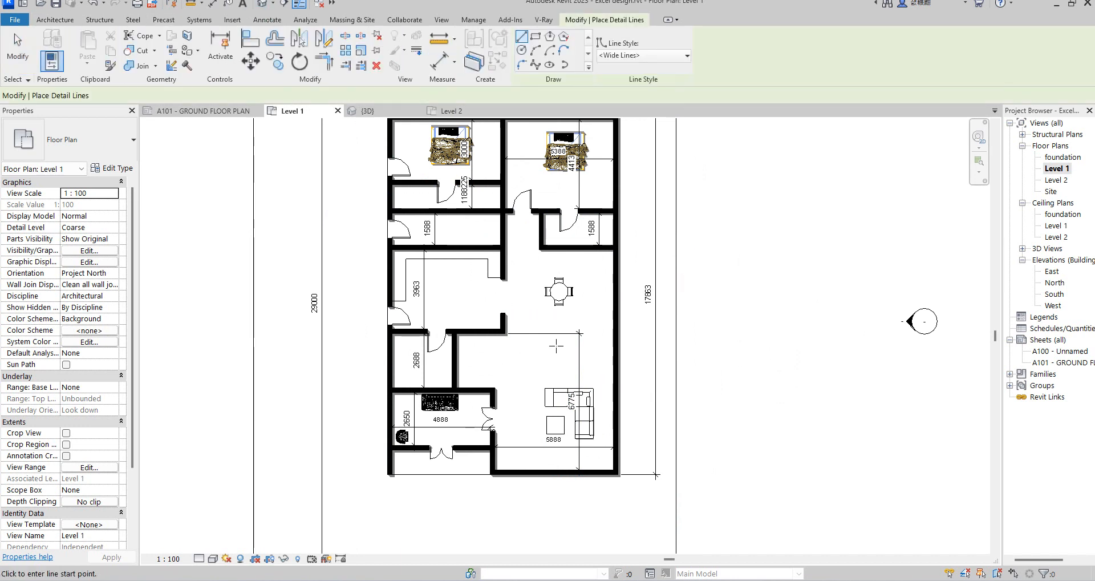
scroll(588, 300, up, 4)
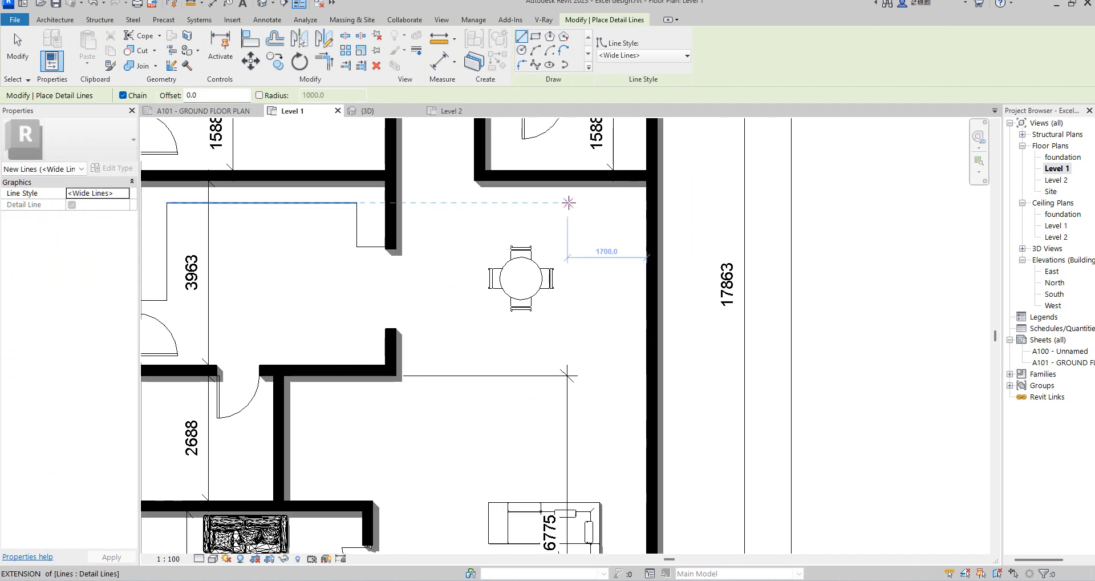
click(565, 202)
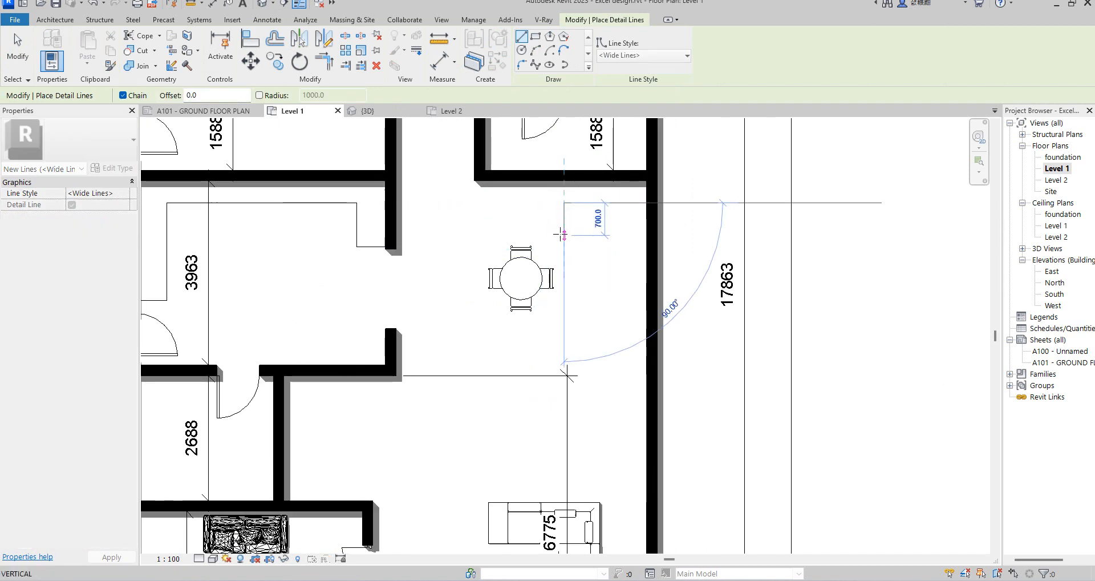
click(561, 235)
click(618, 235)
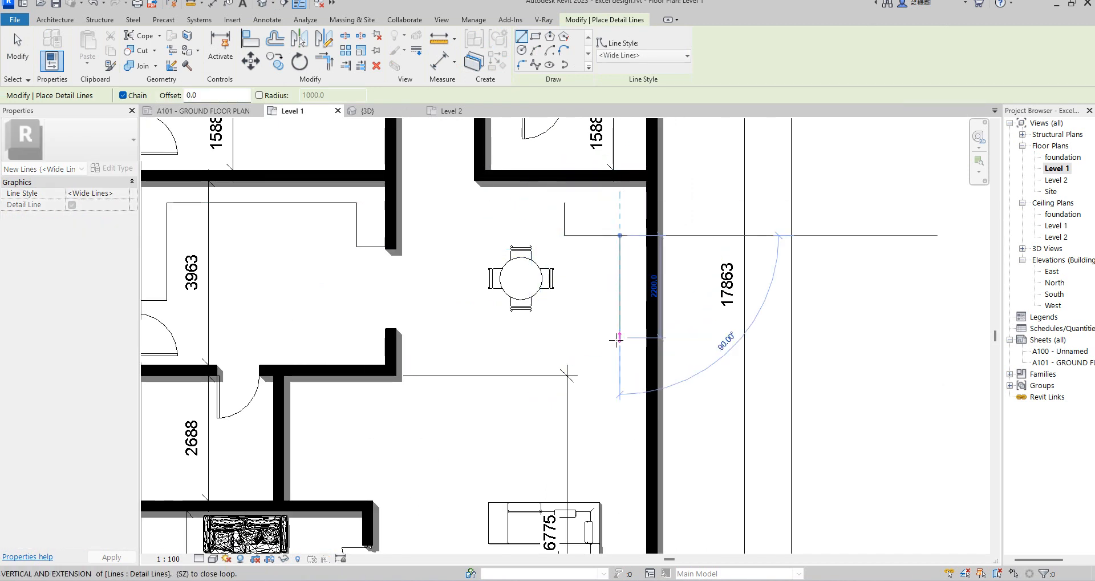
click(620, 347)
click(578, 347)
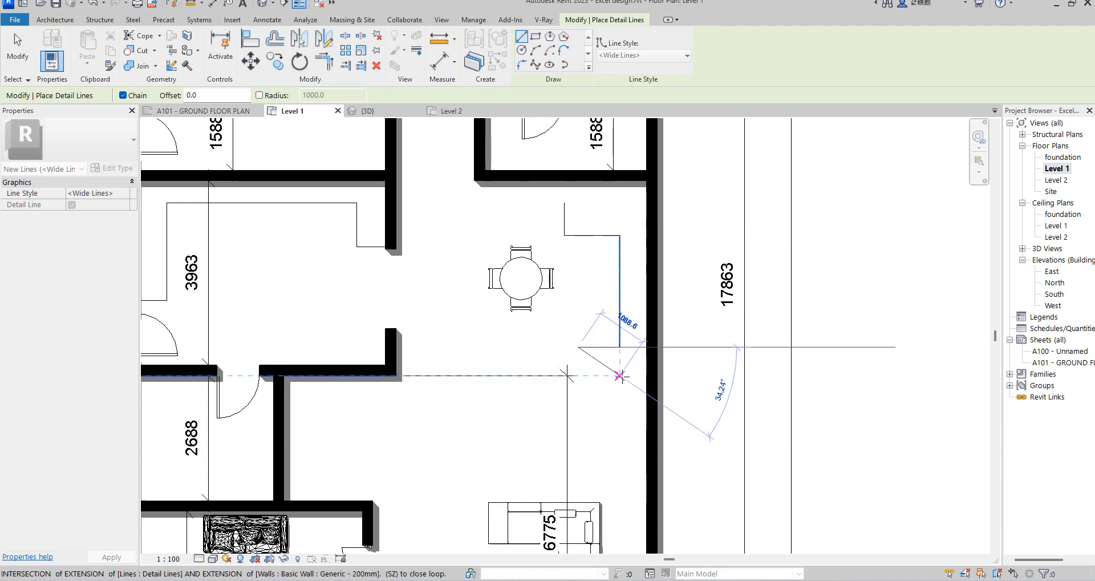
click(578, 375)
Close the stair outline along its lower edge, up beside the right exterior wall and 1600 mm across the upper edge
click(636, 375)
click(638, 203)
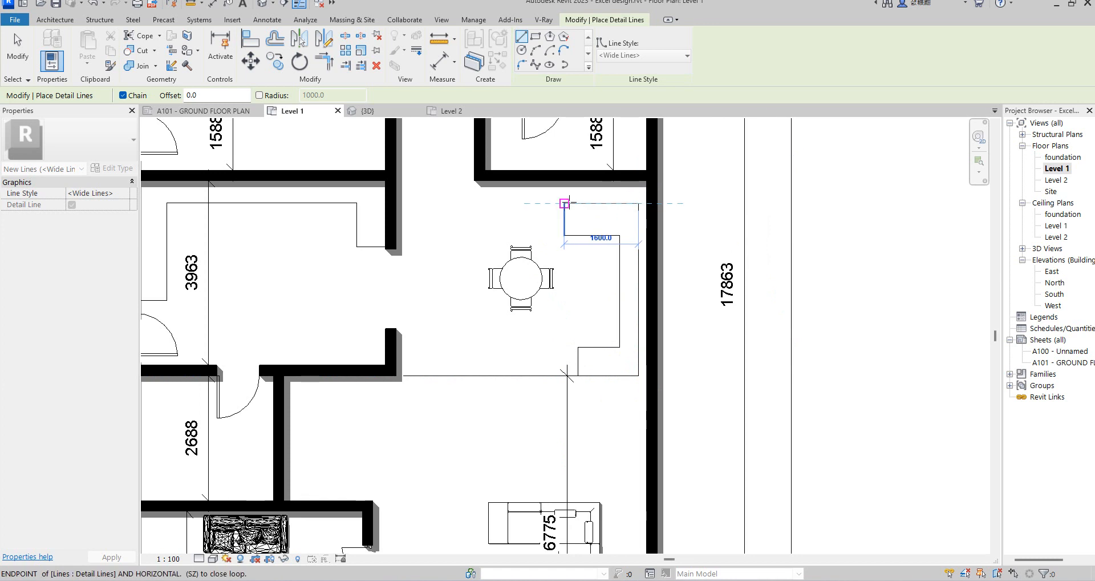
click(567, 202)
Add tread lines to the stair: two vertical lines across the upper leg and horizontal lines across the long leg
click(587, 203)
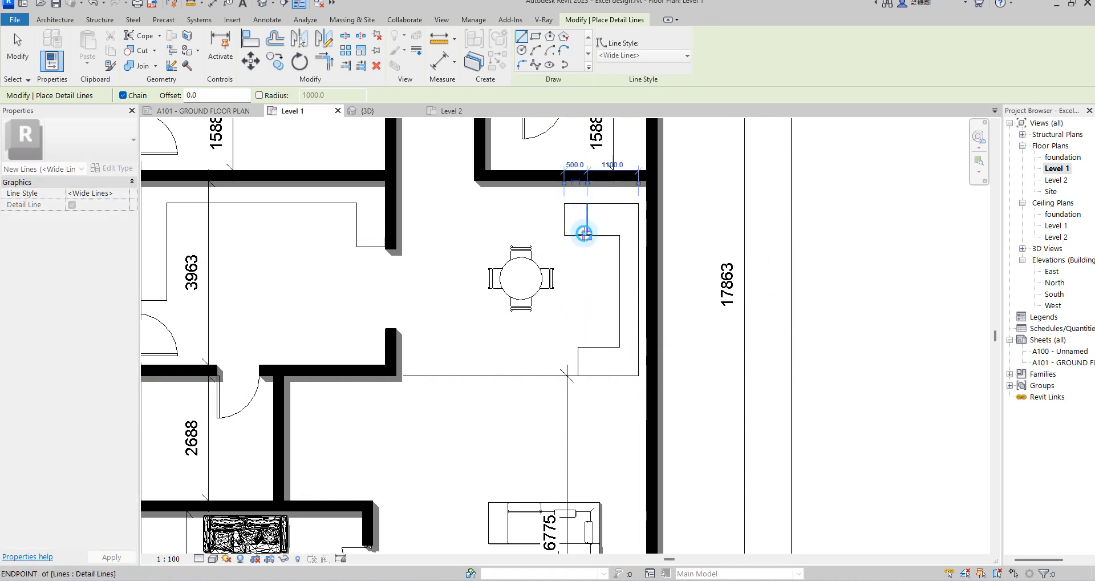
click(604, 205)
click(604, 234)
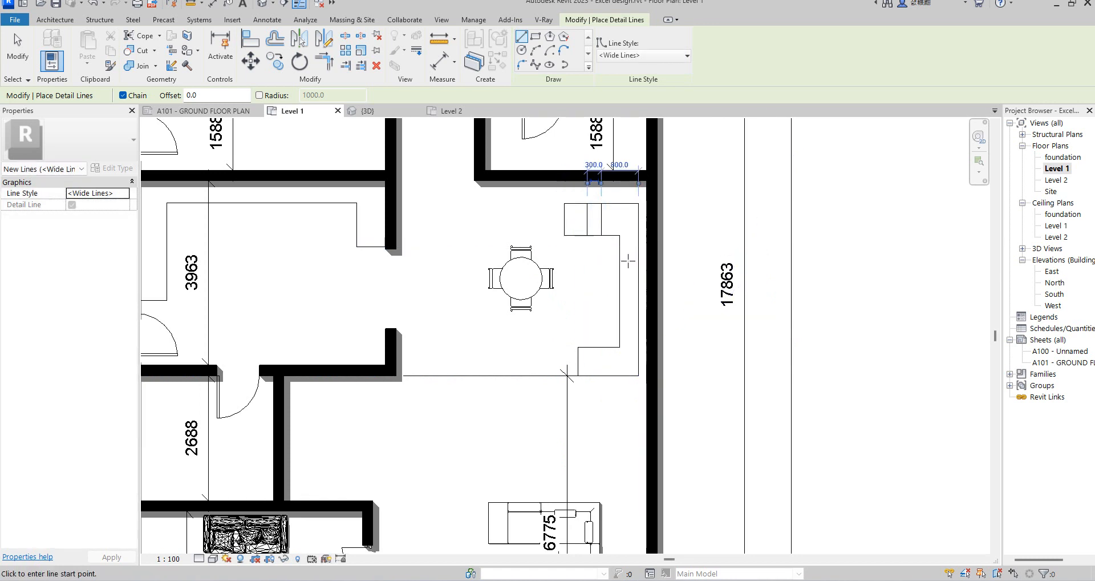
click(620, 247)
click(638, 247)
click(623, 284)
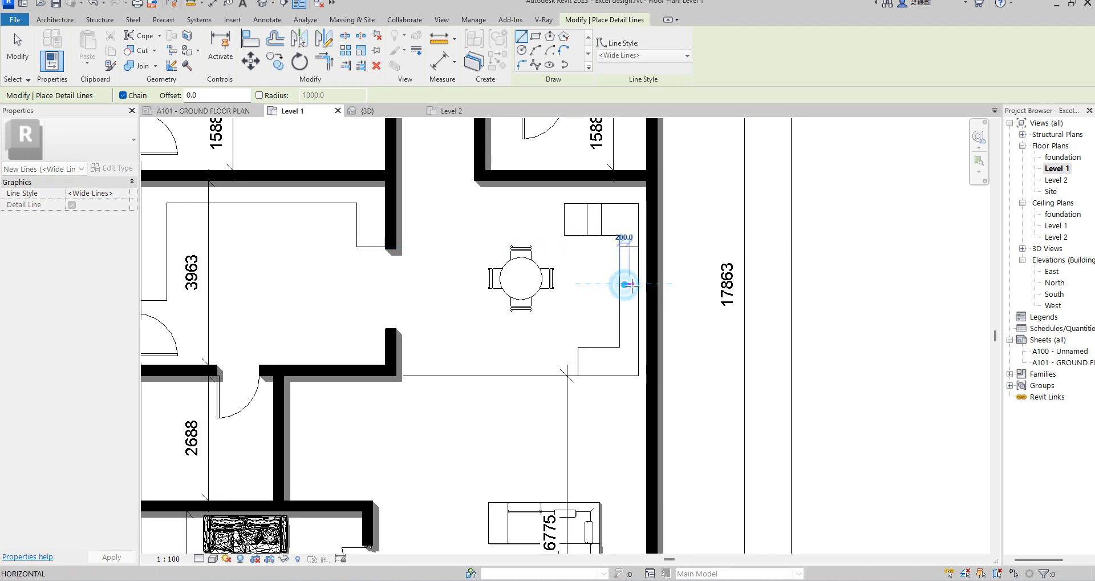
click(637, 284)
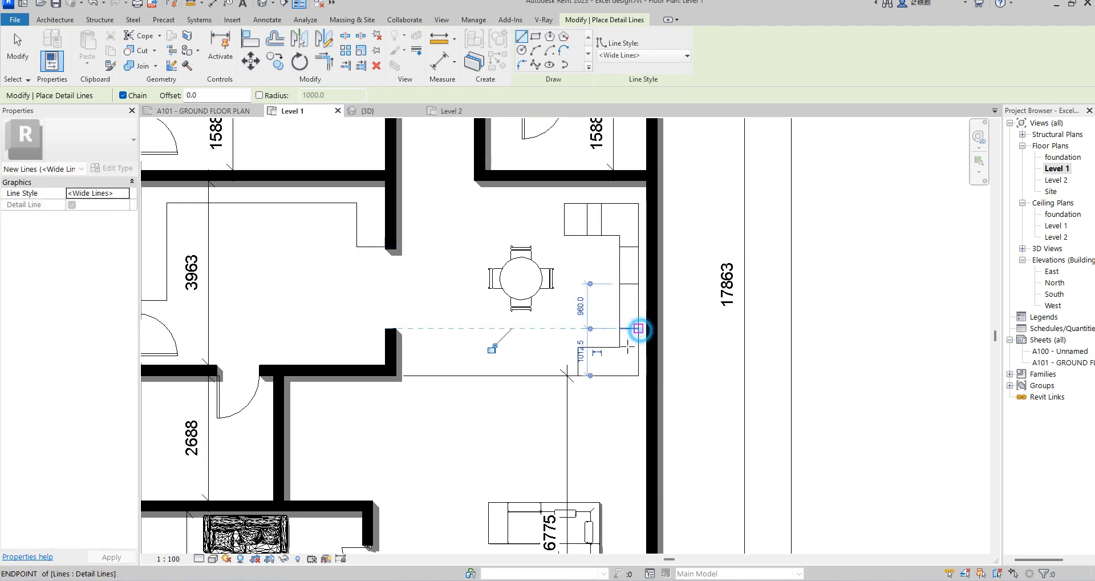
Add two vertical tread lines across the stair's lower leg and end the detail line command
click(610, 348)
click(610, 376)
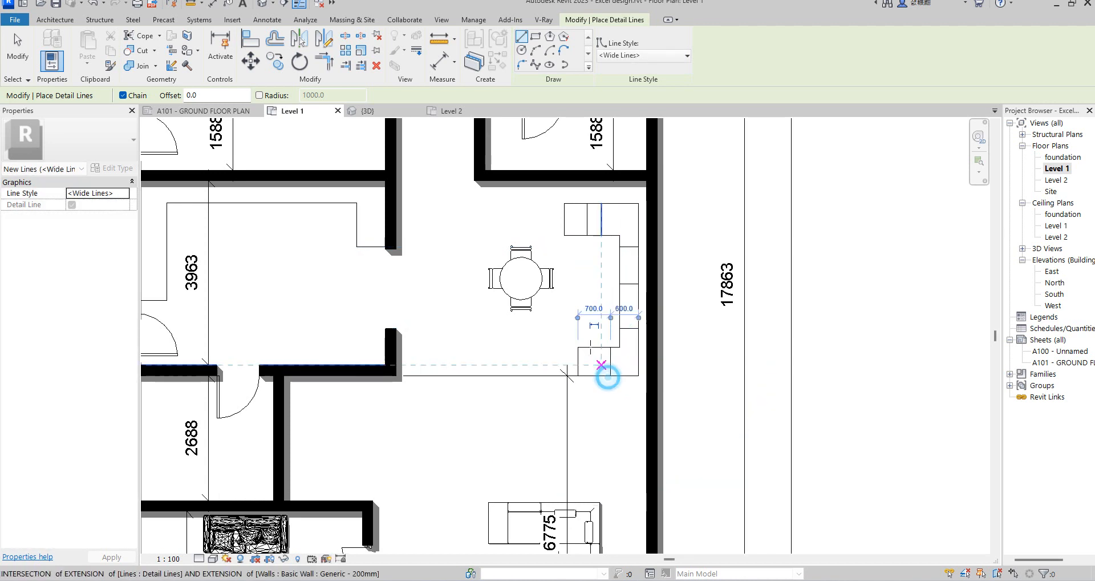
click(592, 348)
click(589, 375)
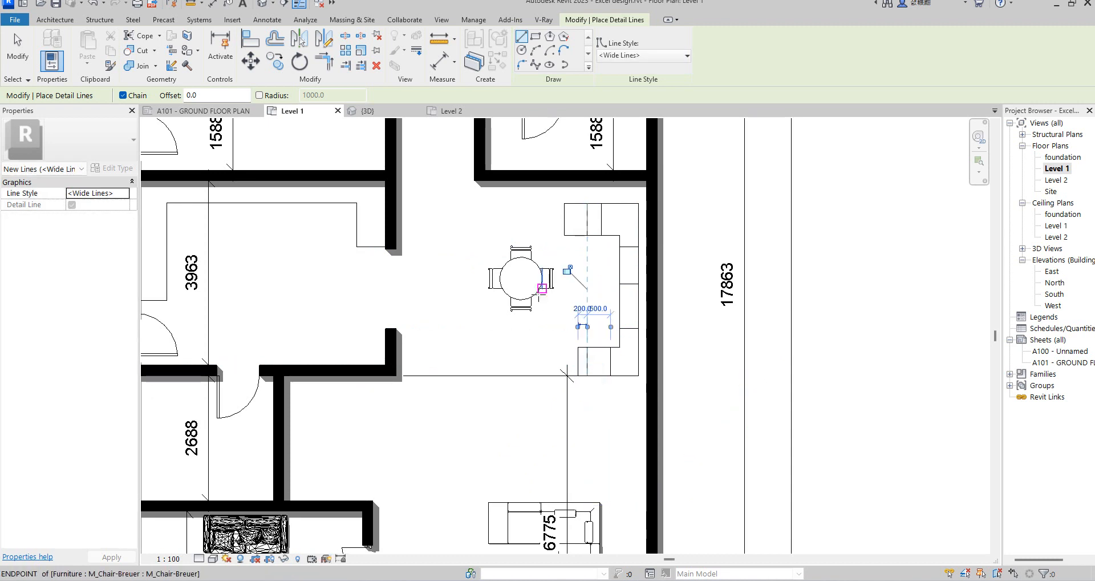
key(Escape)
scroll(547, 319, down, 3)
scroll(583, 448, up, 3)
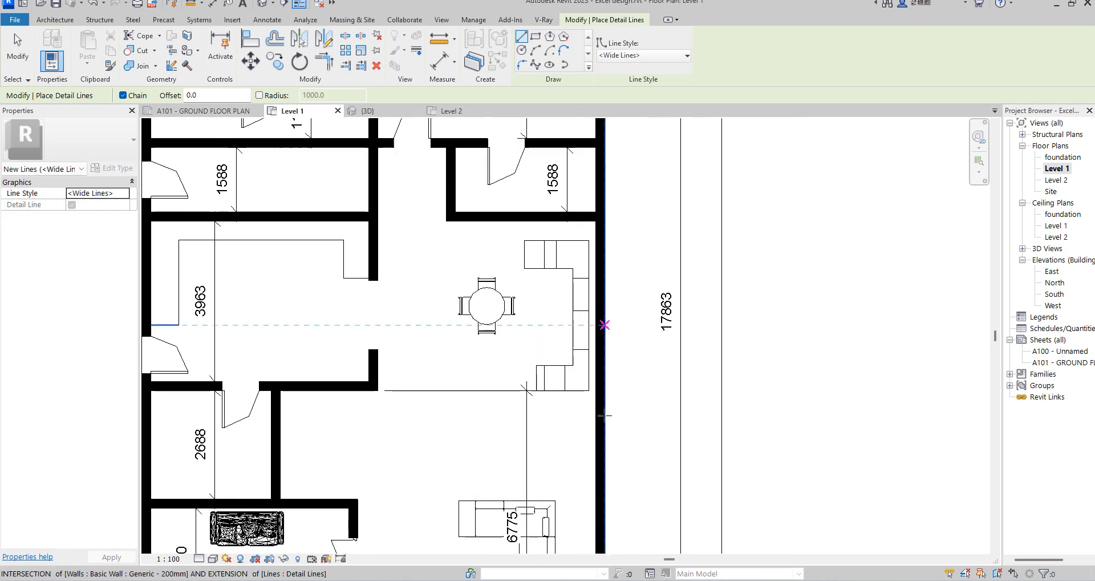
click(668, 56)
click(655, 193)
right_click(672, 202)
click(687, 204)
scroll(531, 342, down, 4)
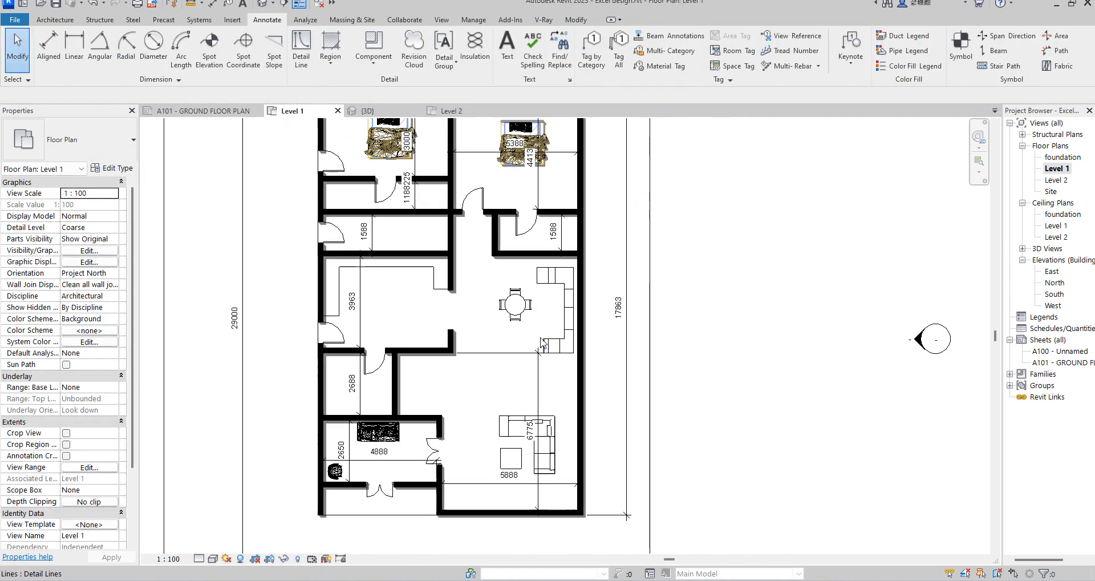
scroll(525, 378, up, 2)
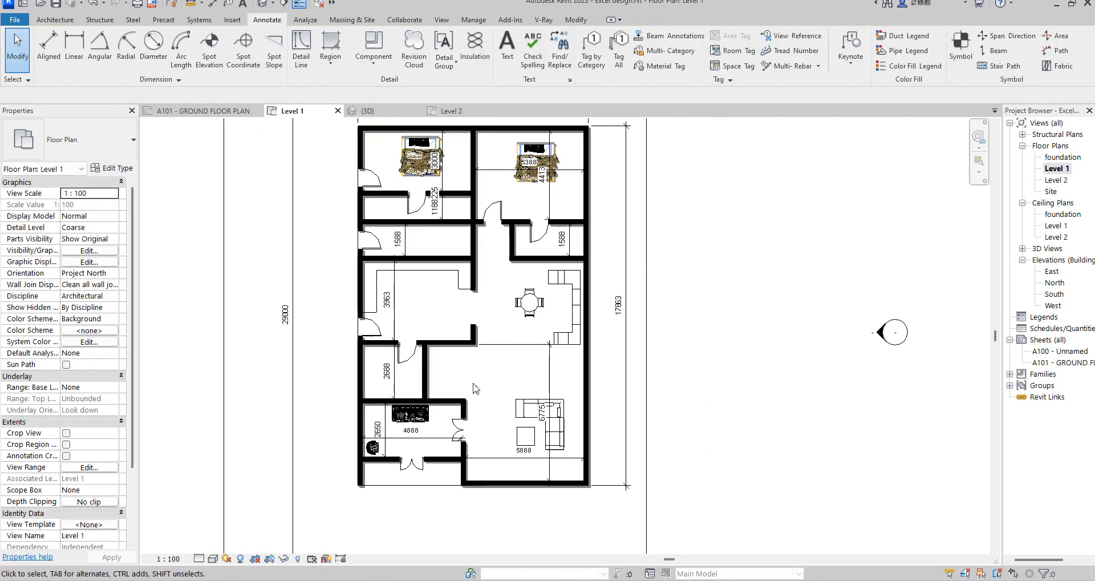
On the Level 2 plan, draw a wall across both bedrooms along the underlying left bedroom partition, from the left to the right exterior wall
double_click(1056, 181)
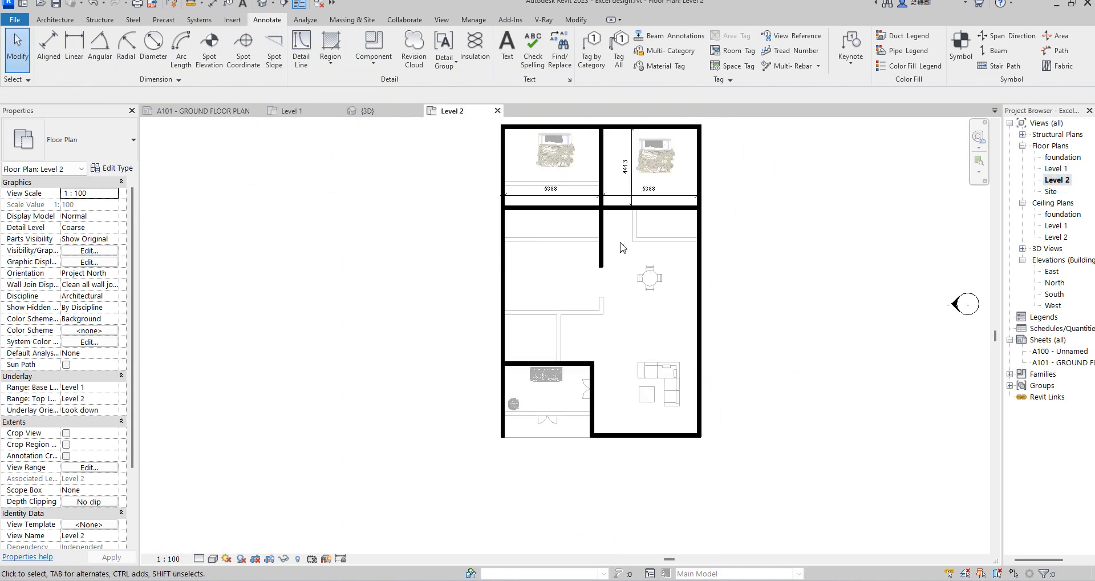
scroll(665, 214, up, 2)
scroll(663, 209, up, 1)
click(663, 208)
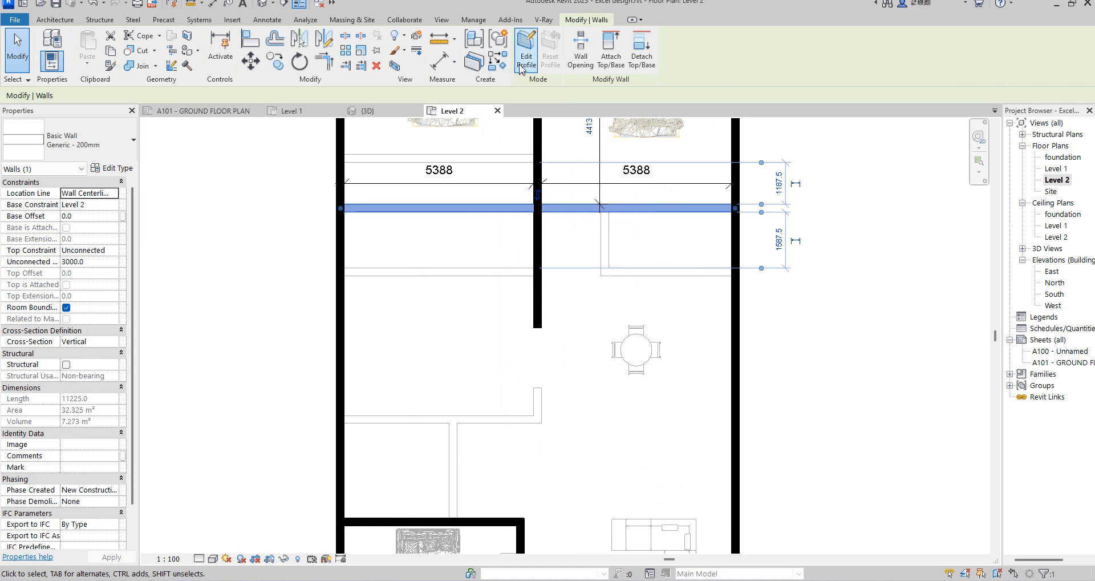
scroll(501, 216, down, 2)
key(w)
key(a)
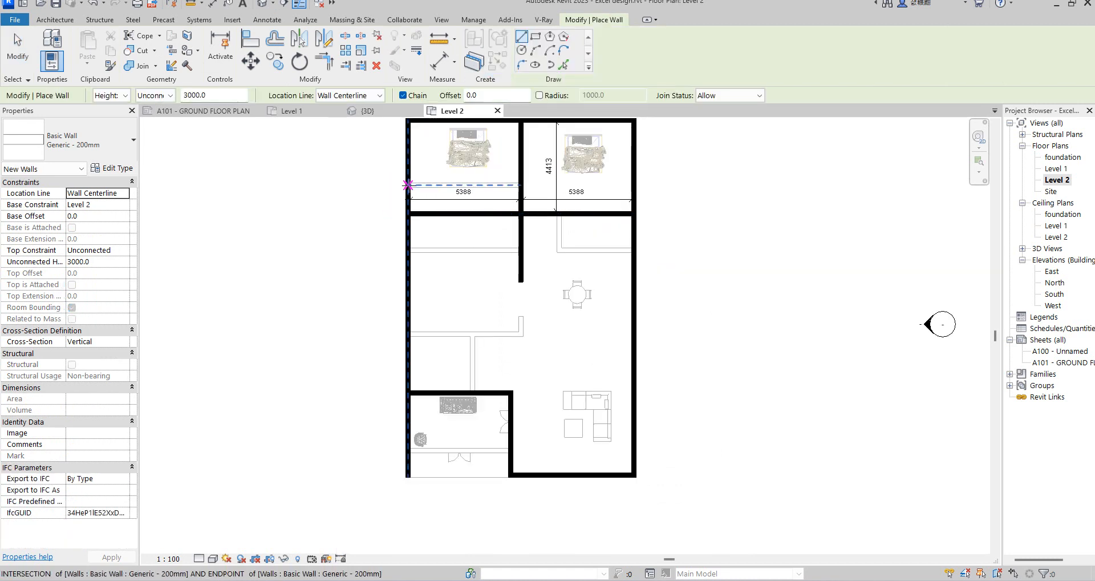
click(409, 184)
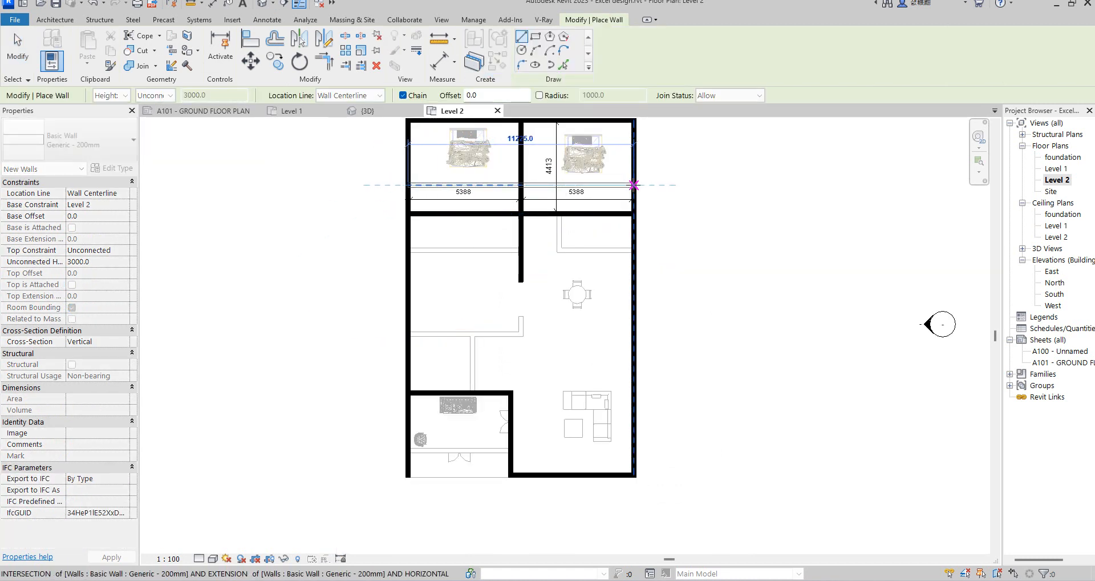
click(634, 185)
Draw a short vertical wall between the two horizontal partitions on each side of the central partition, and end the wall command
scroll(529, 231, up, 1)
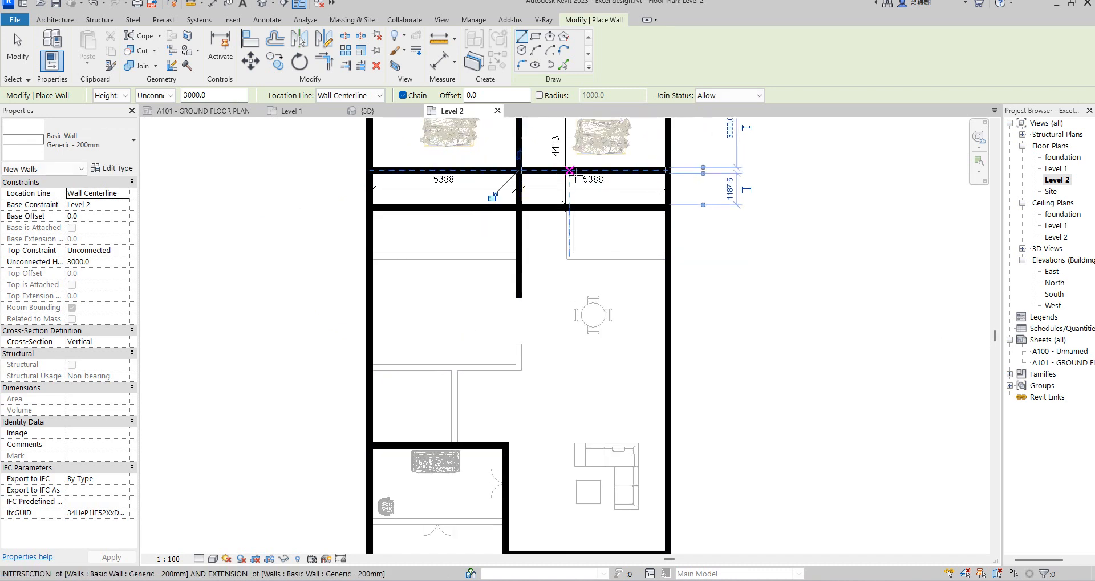
click(572, 172)
click(570, 209)
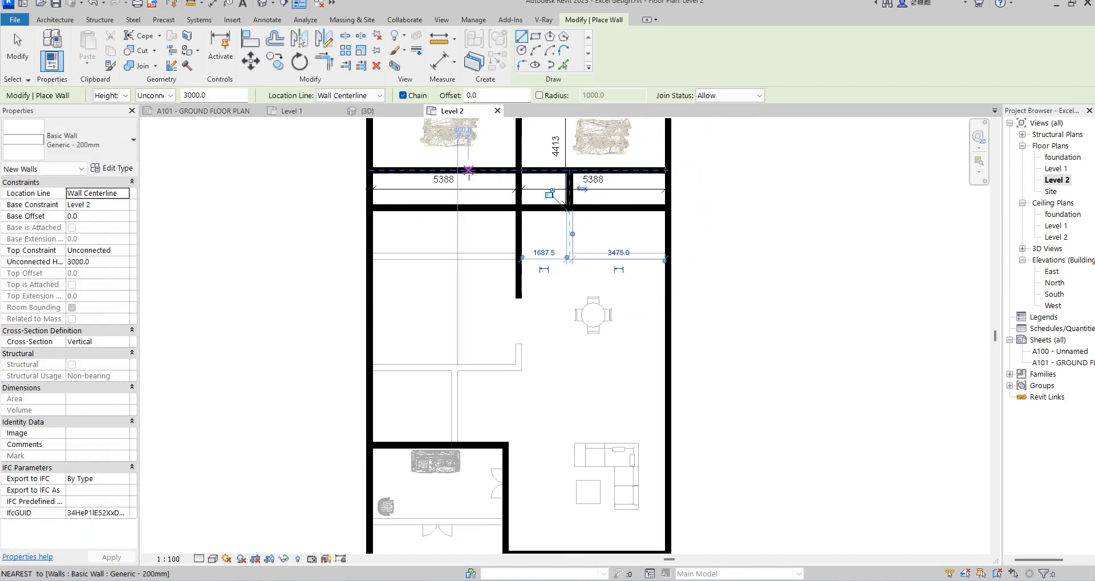
click(478, 170)
click(477, 208)
key(Escape)
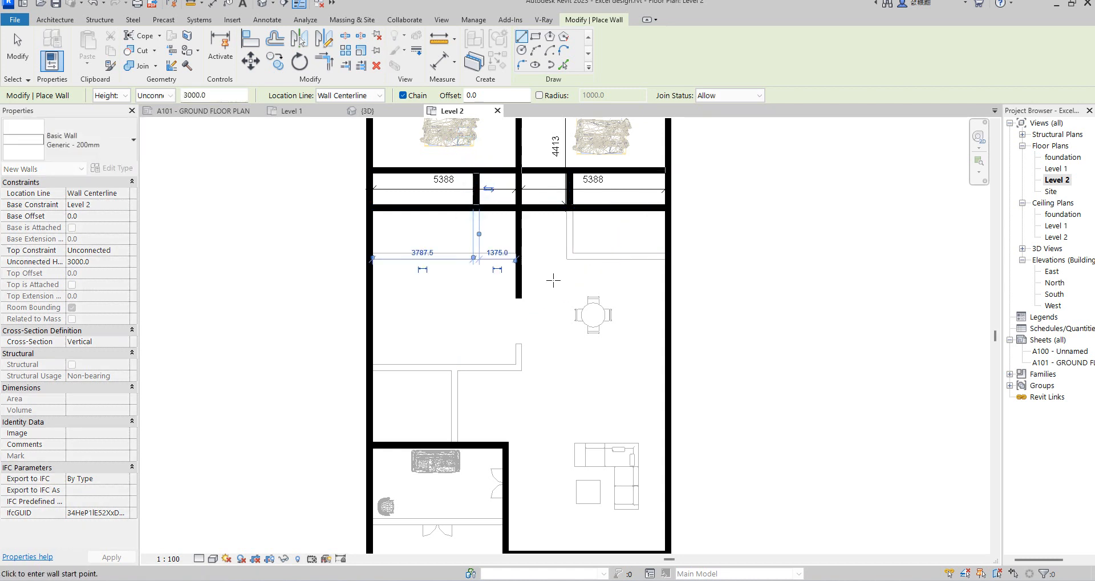
right_click(541, 253)
click(502, 258)
right_click(557, 261)
click(589, 279)
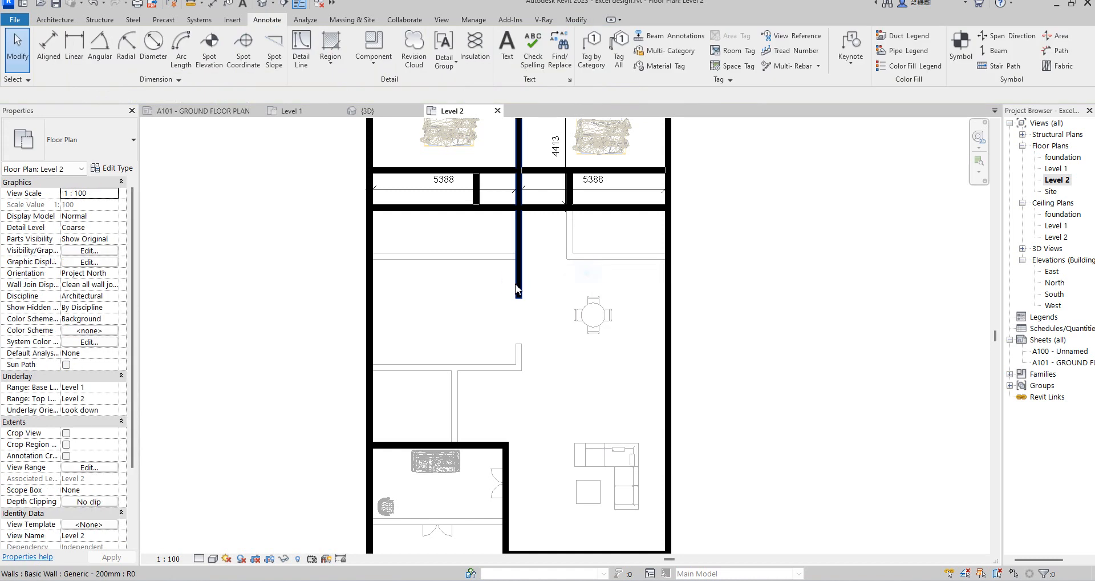
Shorten the central vertical partition so it ends at the upper horizontal partition between the two bedrooms
click(519, 289)
drag(518, 297, 531, 181)
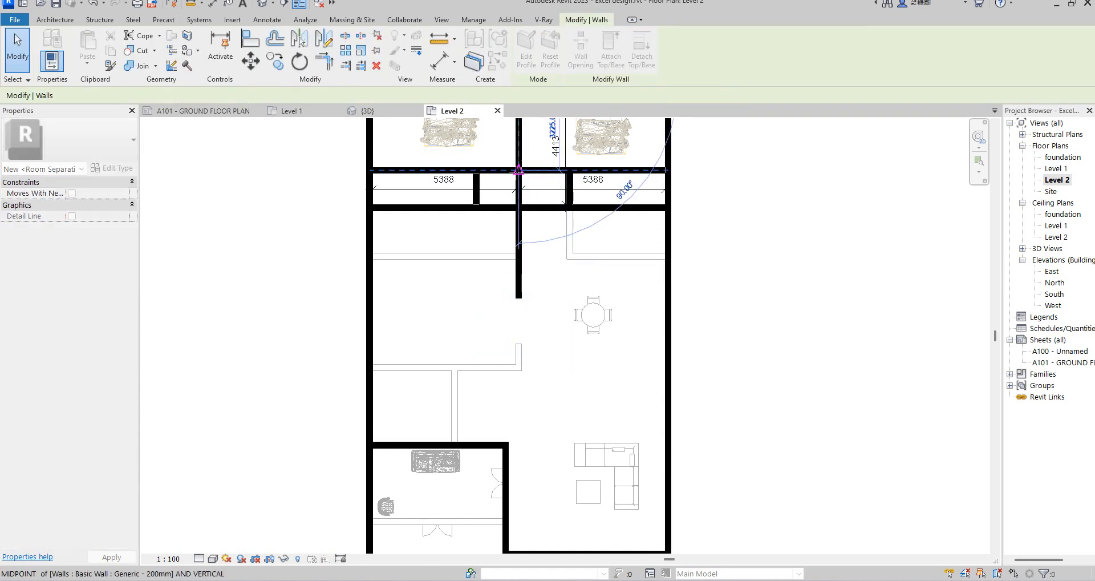
click(536, 211)
click(537, 289)
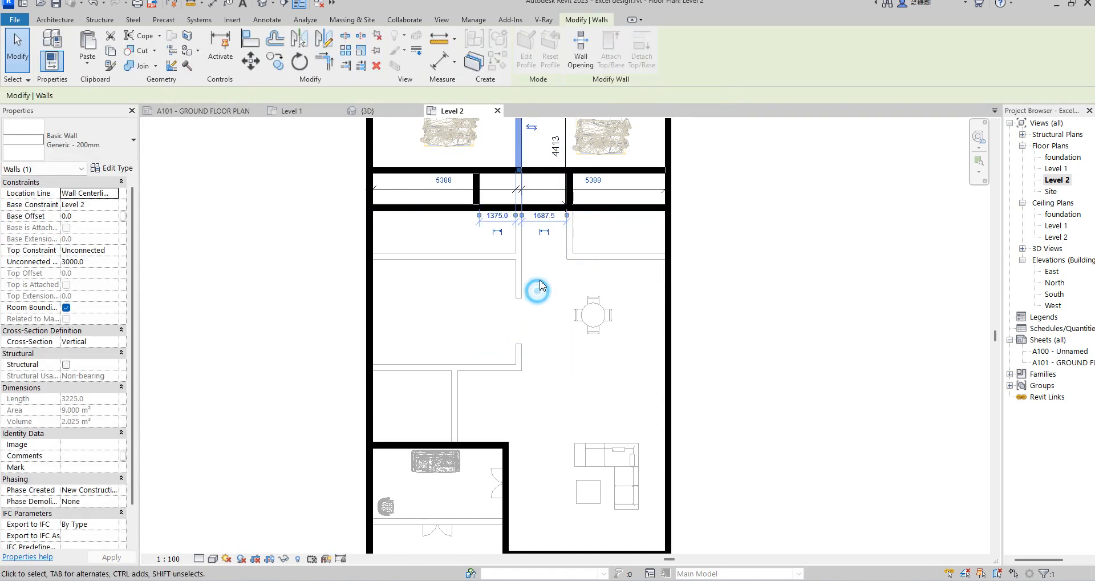
Split the lower horizontal partition between the two short vertical walls and trim both parts back to those walls, leaving the middle open
click(533, 206)
click(361, 65)
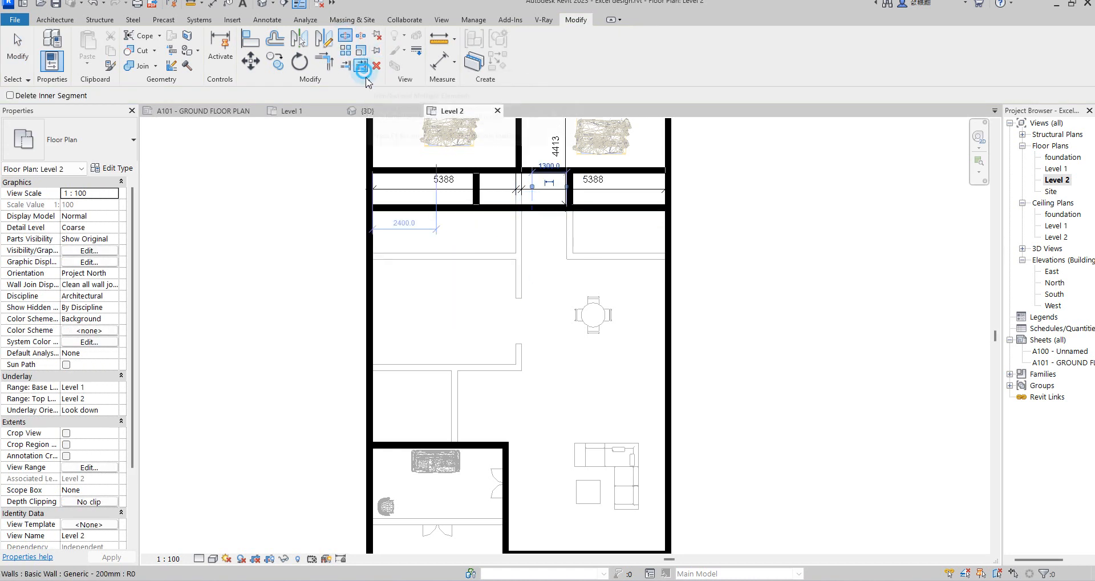
click(567, 195)
click(591, 206)
click(554, 294)
click(476, 194)
click(441, 209)
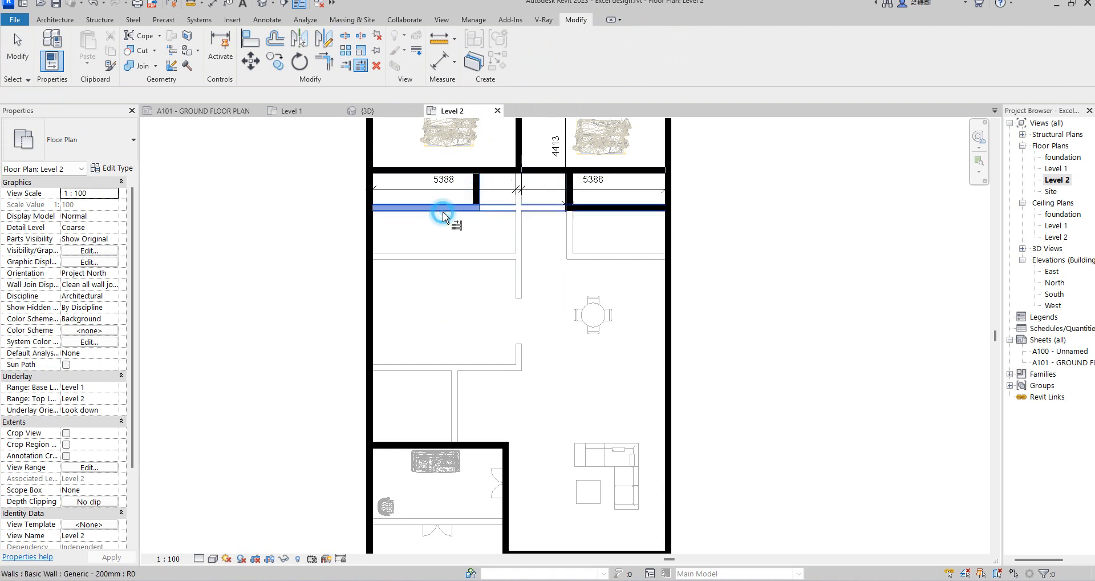
scroll(547, 249, down, 2)
scroll(523, 235, up, 2)
right_click(531, 156)
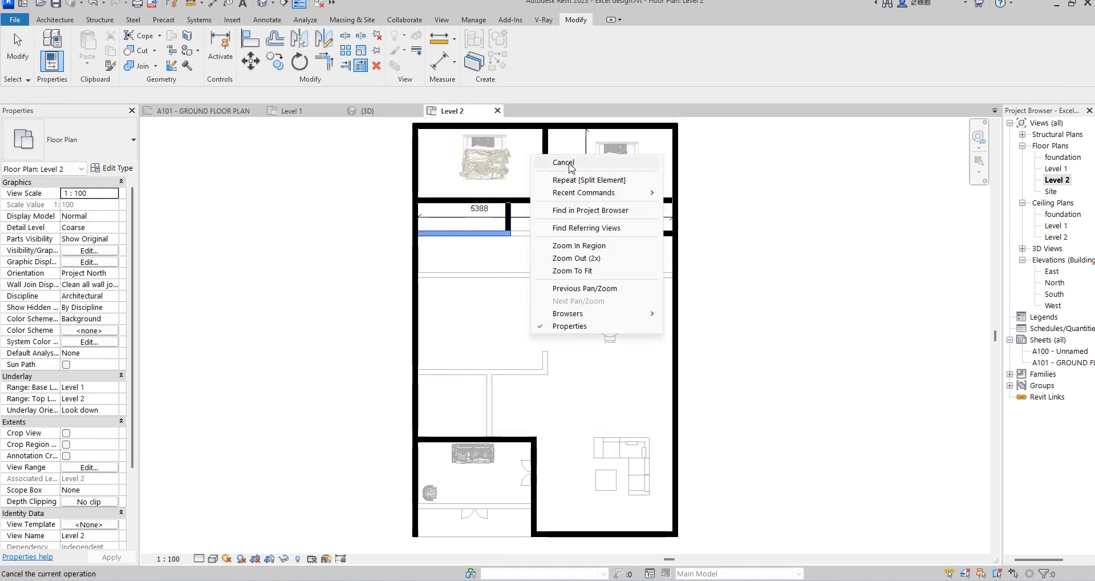
click(569, 163)
right_click(566, 174)
click(566, 183)
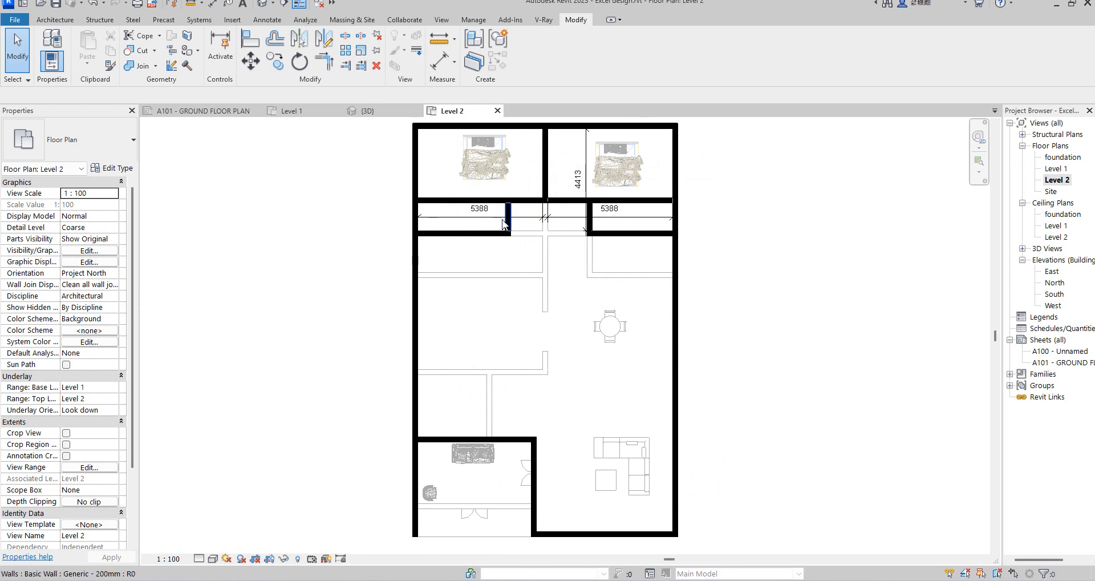
Place an M_Single-Flush 0915 x 2134mm door in the upper horizontal partition on each side of the central partition
scroll(536, 219, up, 3)
scroll(536, 219, down, 4)
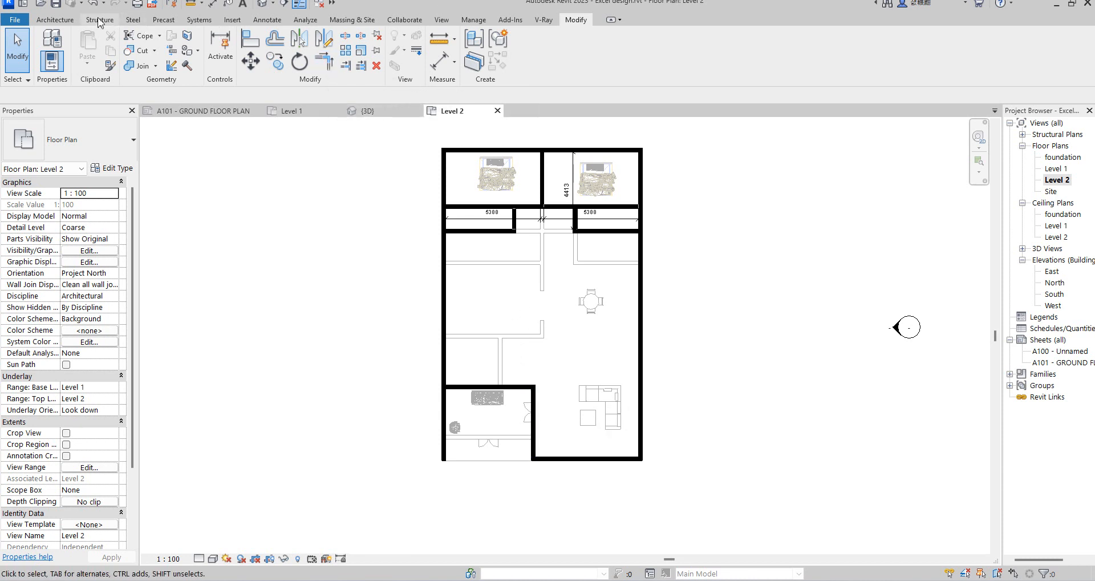
click(50, 22)
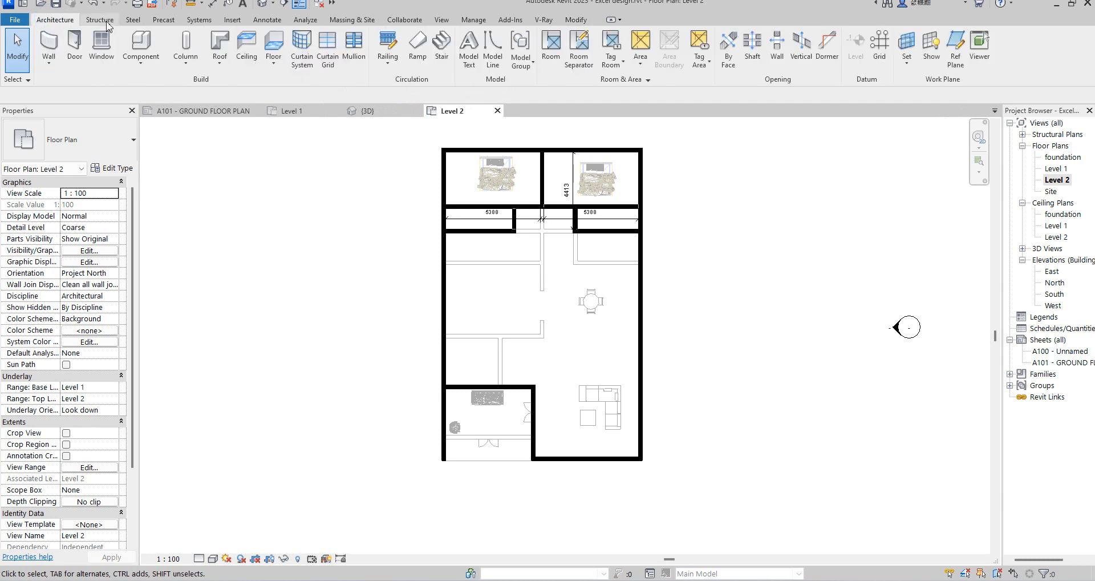
click(72, 50)
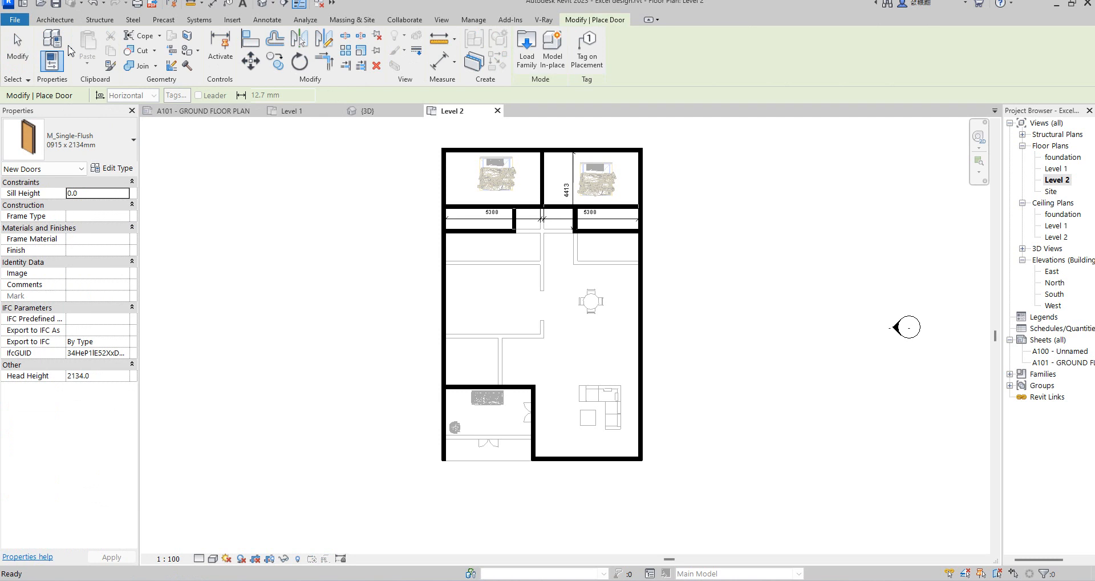
scroll(542, 217, up, 4)
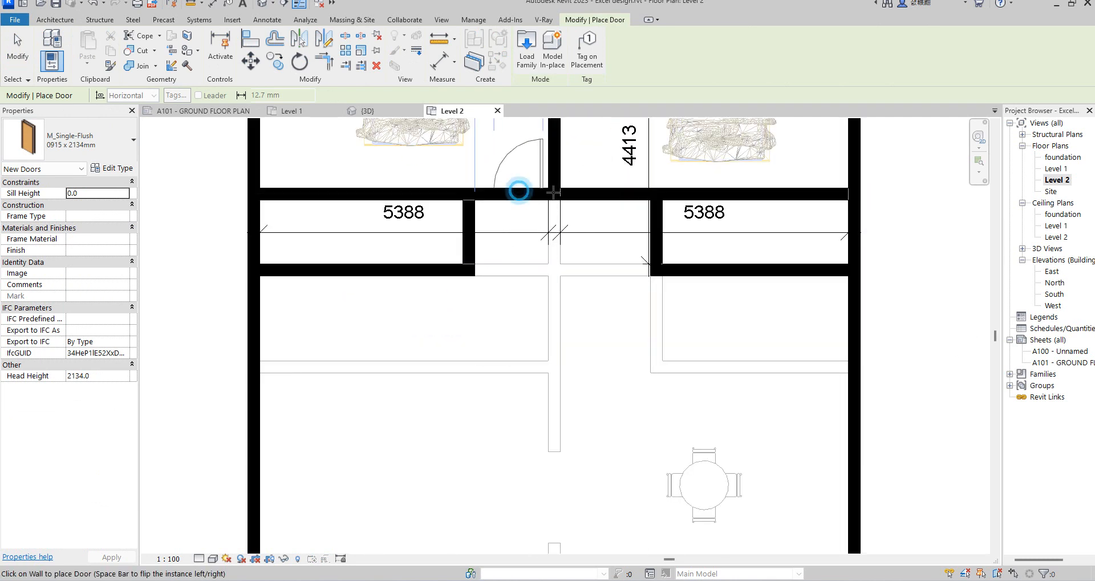
click(519, 191)
click(596, 193)
right_click(600, 231)
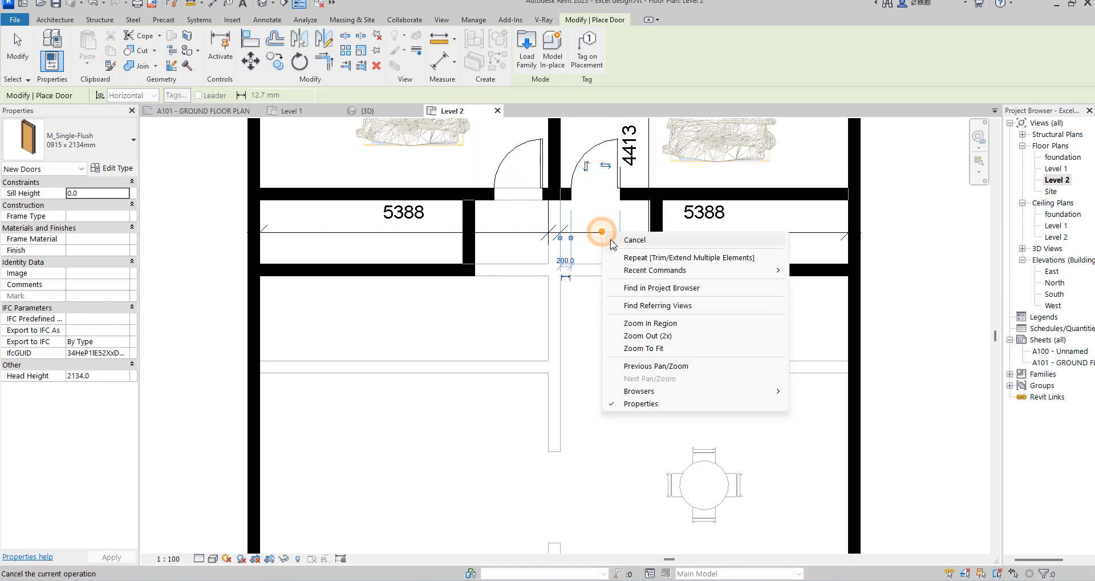
click(631, 237)
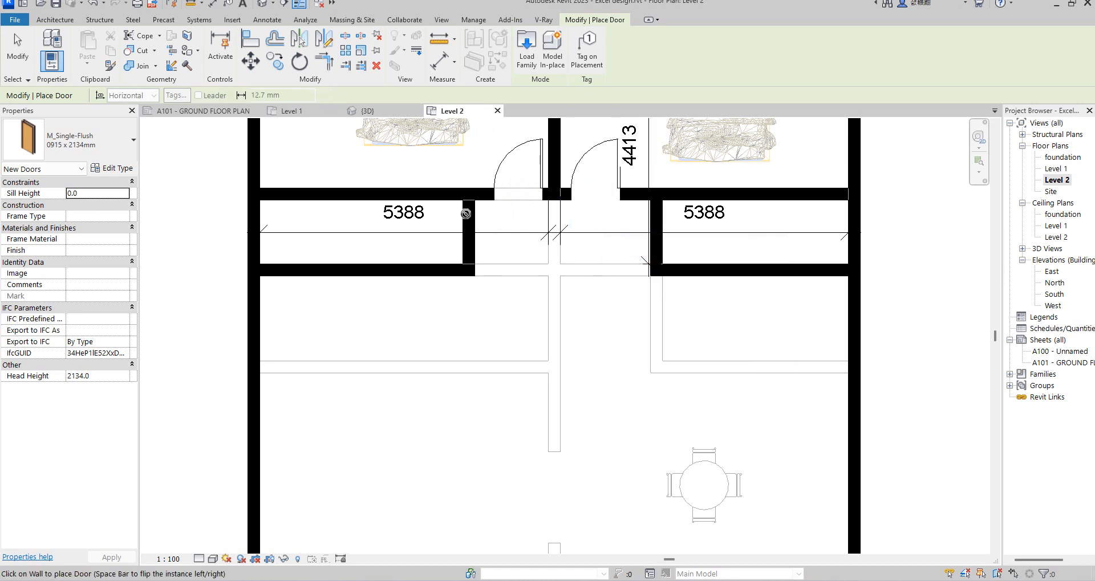
Align the left bedroom door with the left face of the central partition
click(250, 38)
click(549, 141)
click(519, 128)
click(548, 137)
click(543, 142)
Align the left short vertical wall with the left bedroom door's outer edge, unjoining the connected walls, and end the Align command
click(499, 196)
click(478, 245)
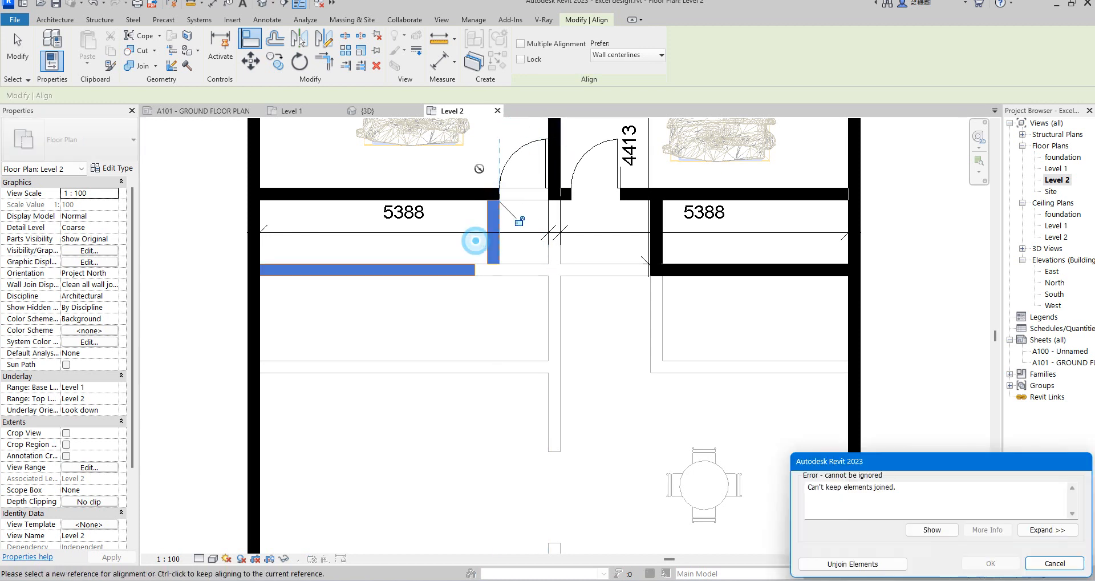
click(856, 564)
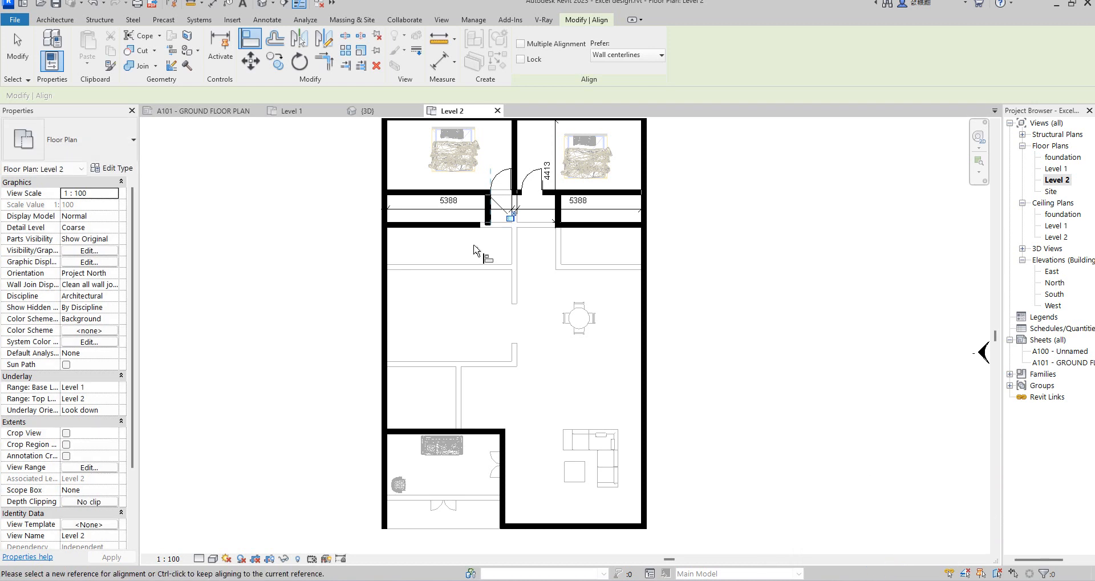
right_click(276, 162)
click(310, 168)
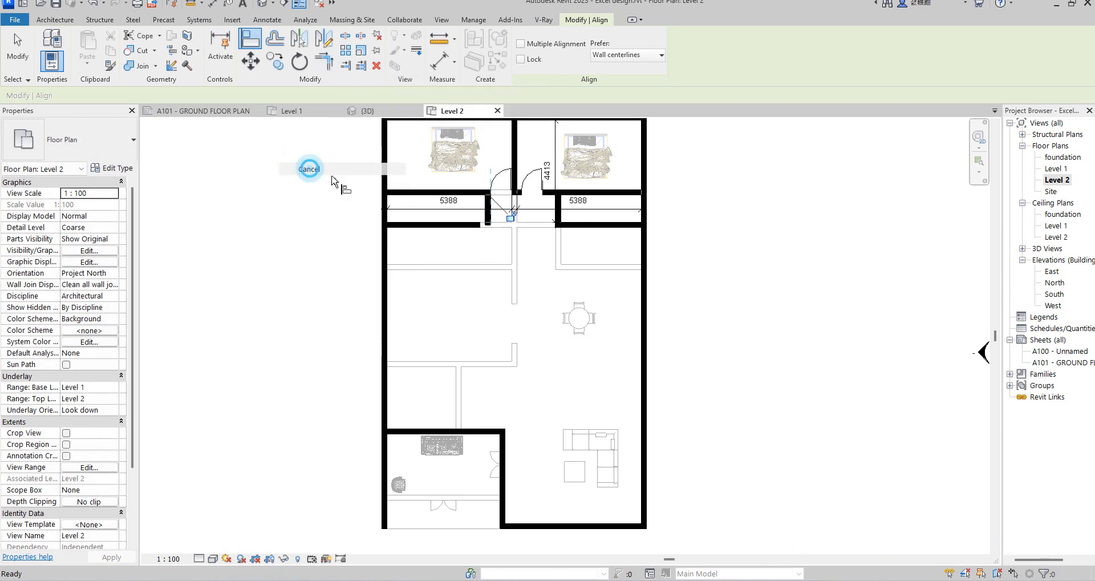
right_click(456, 163)
click(479, 173)
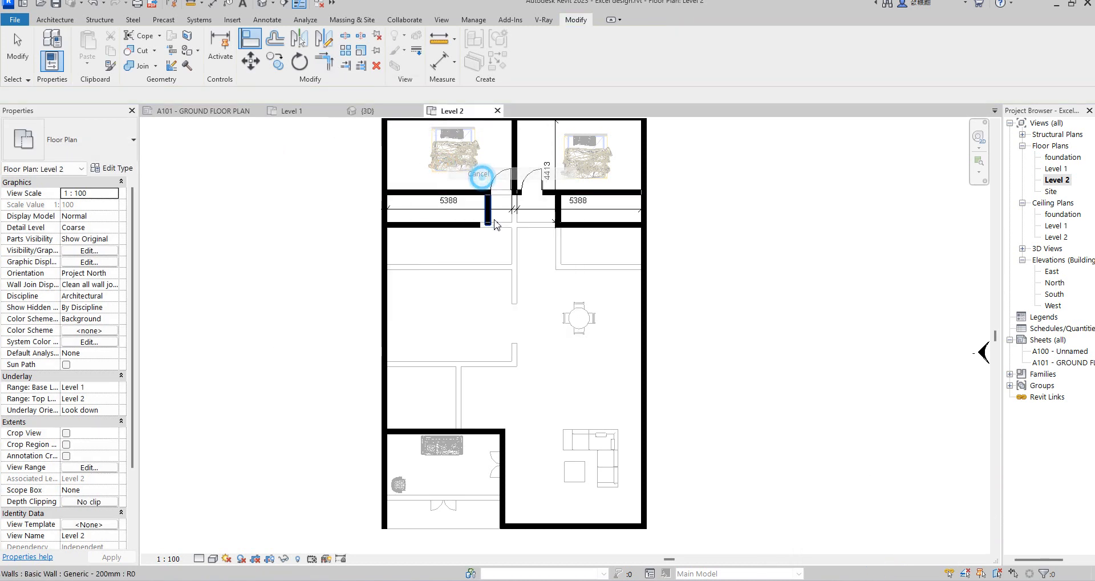
Extend the left short vertical wall down to the horizontal wall above the lower-left room
click(492, 218)
drag(488, 225, 489, 429)
click(563, 362)
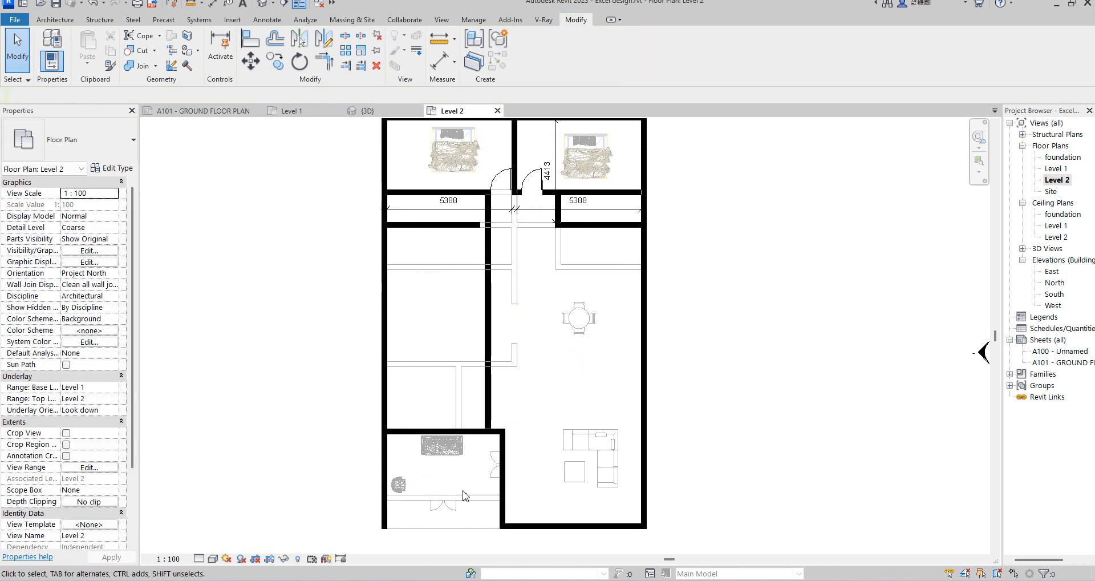
Align the vertical wall at the right of the lower-left room with the extended long wall and end the Align command
click(259, 46)
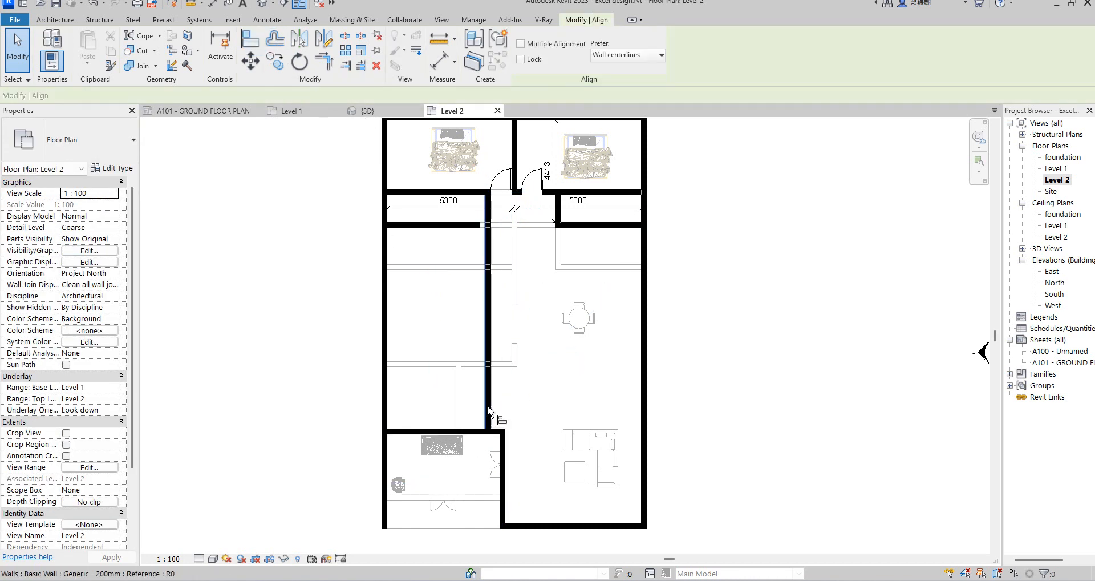
click(490, 419)
click(505, 459)
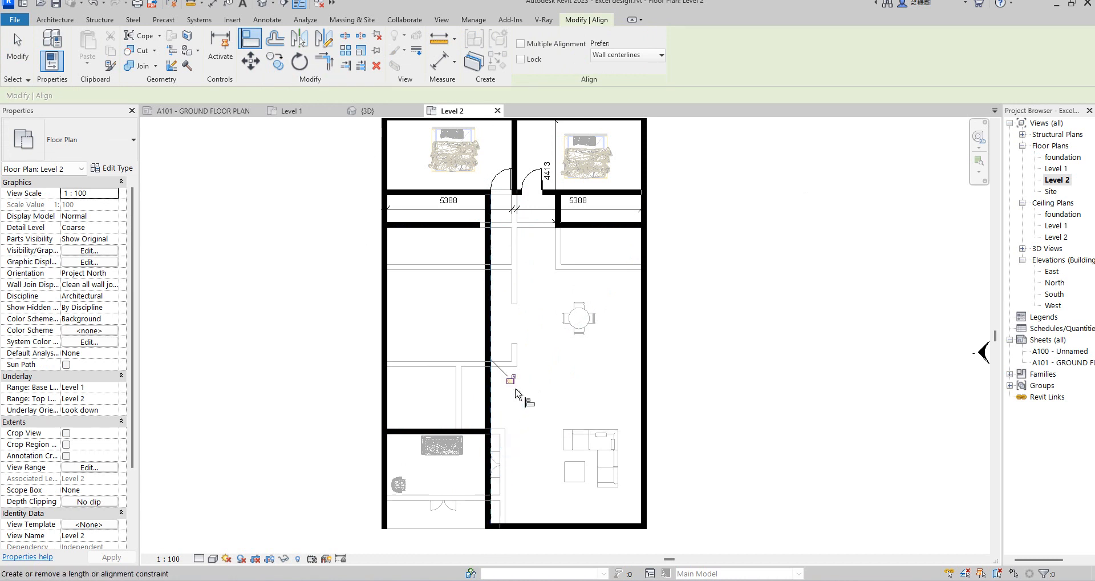
right_click(524, 344)
click(551, 354)
scroll(541, 365, down, 3)
scroll(530, 408, up, 2)
scroll(529, 404, up, 1)
right_click(542, 269)
click(563, 279)
scroll(473, 433, down, 2)
scroll(462, 420, up, 2)
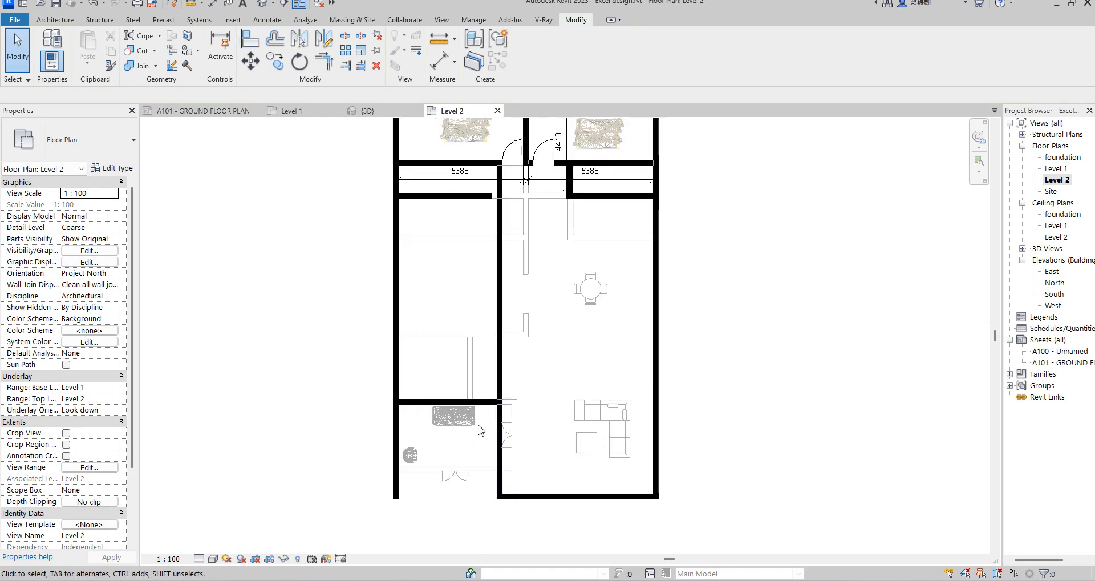
Move the lower-left room's upper horizontal wall down and align it with the underlying ground-floor wall that holds the double door
scroll(478, 399, up, 2)
click(460, 403)
drag(418, 408, 407, 498)
scroll(526, 336, down, 3)
click(242, 48)
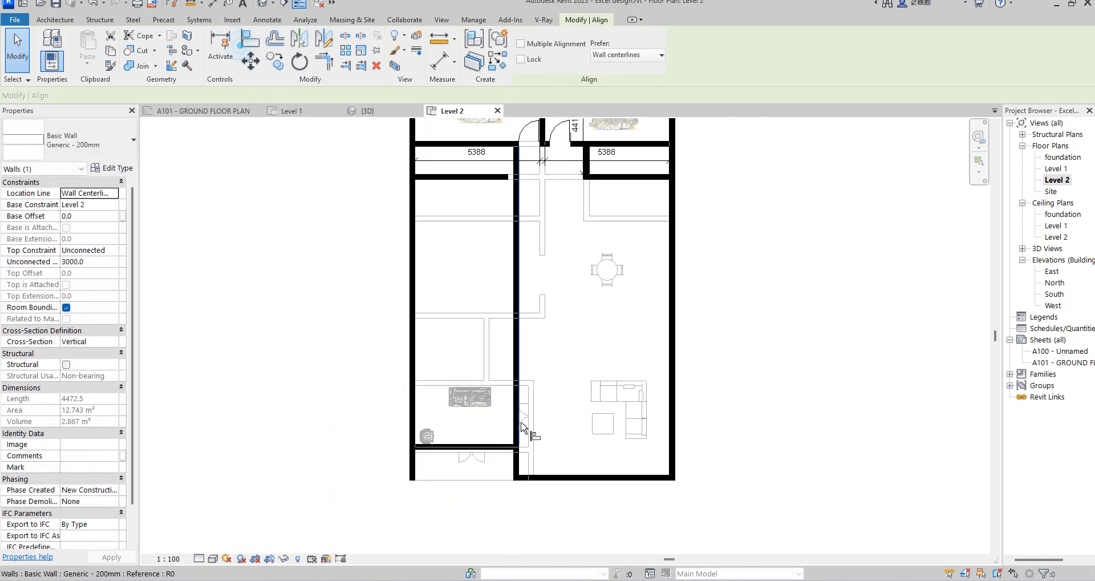
scroll(501, 457, up, 3)
click(497, 457)
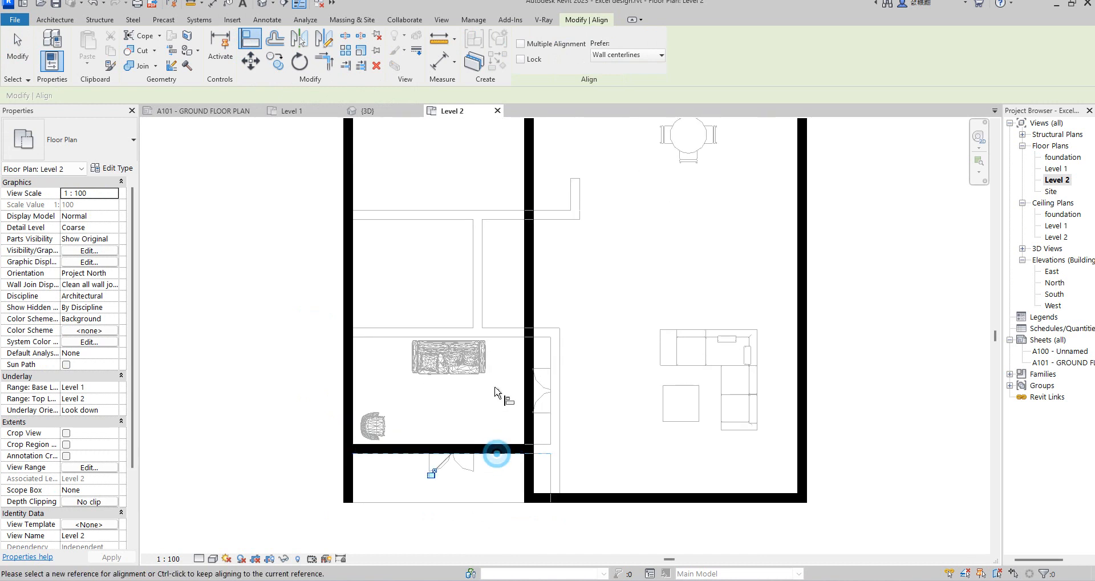
scroll(495, 388, down, 3)
right_click(461, 288)
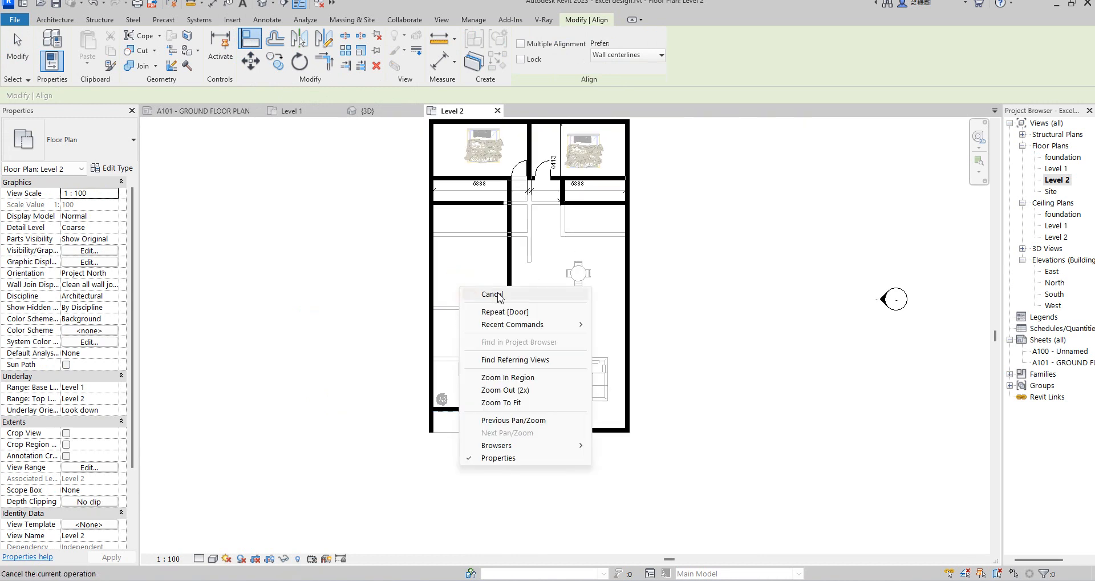
click(496, 294)
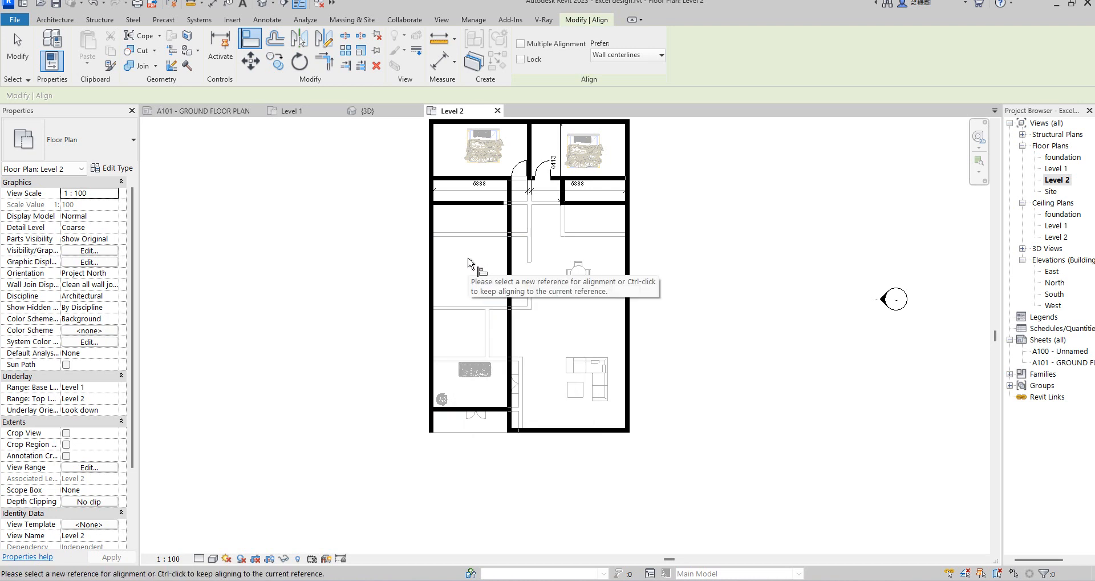
right_click(467, 263)
click(513, 265)
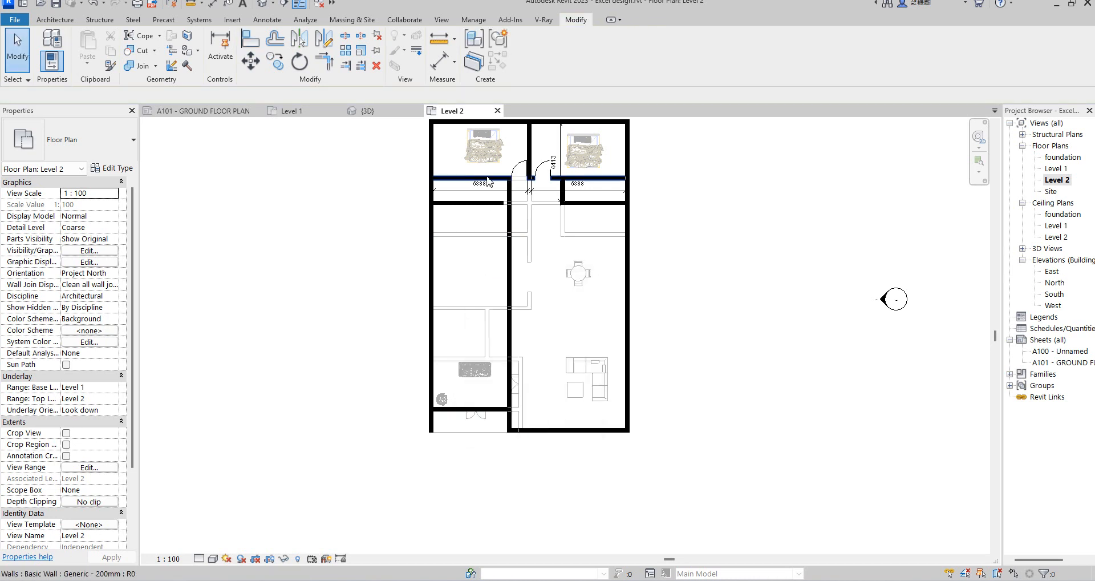
Shorten the upper horizontal partition from the left exterior wall to the long vertical wall, opening up the left bedroom
click(487, 177)
drag(432, 178, 507, 178)
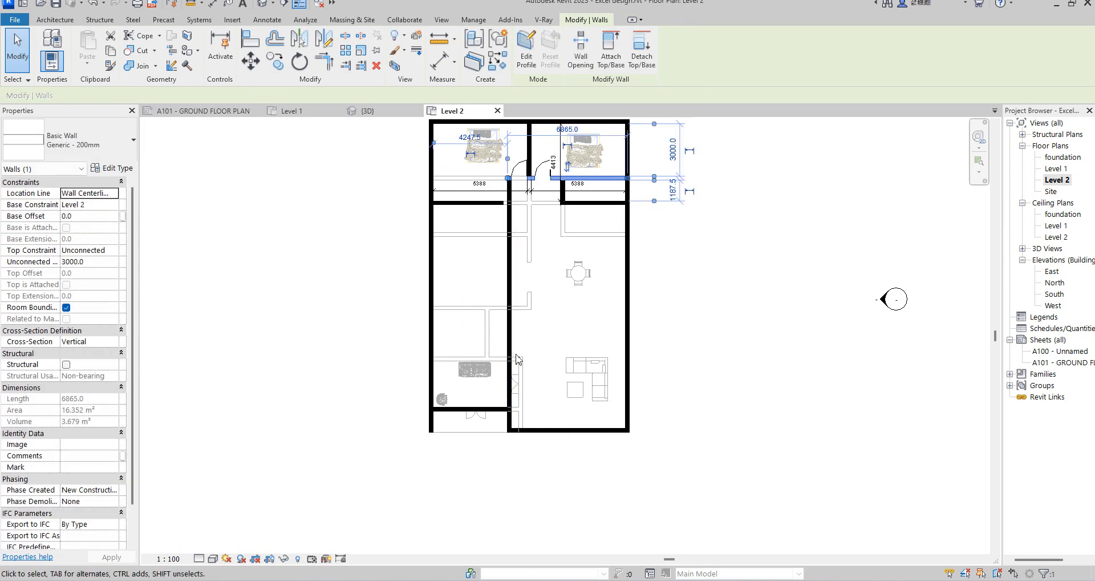
click(562, 306)
Extend the left part of the lower horizontal partition to meet the long vertical wall
scroll(513, 185, up, 2)
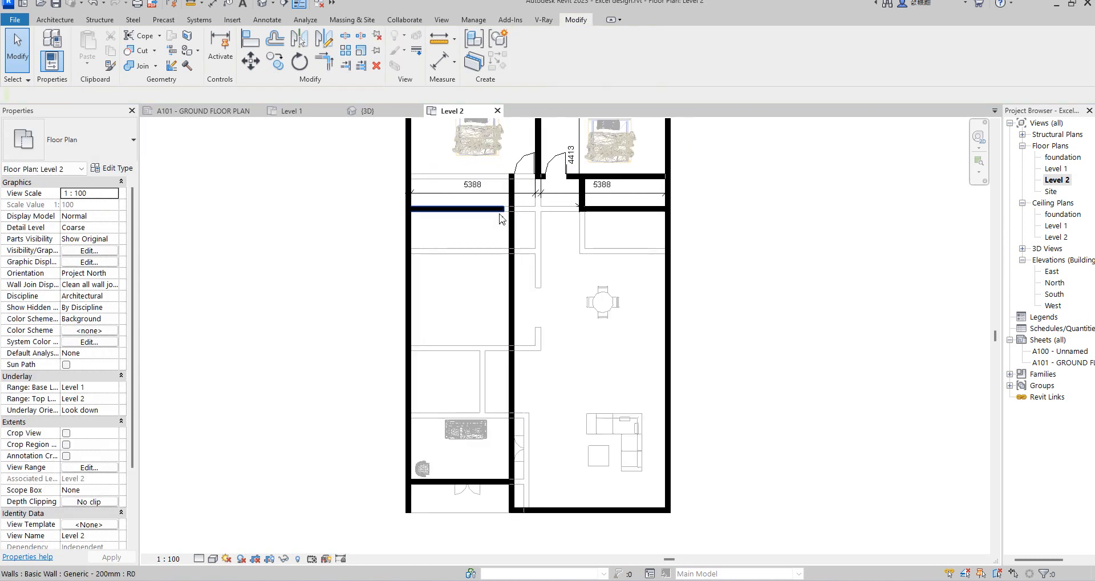
click(501, 209)
scroll(504, 208, up, 3)
drag(504, 208, 517, 209)
scroll(516, 211, down, 3)
scroll(517, 236, up, 4)
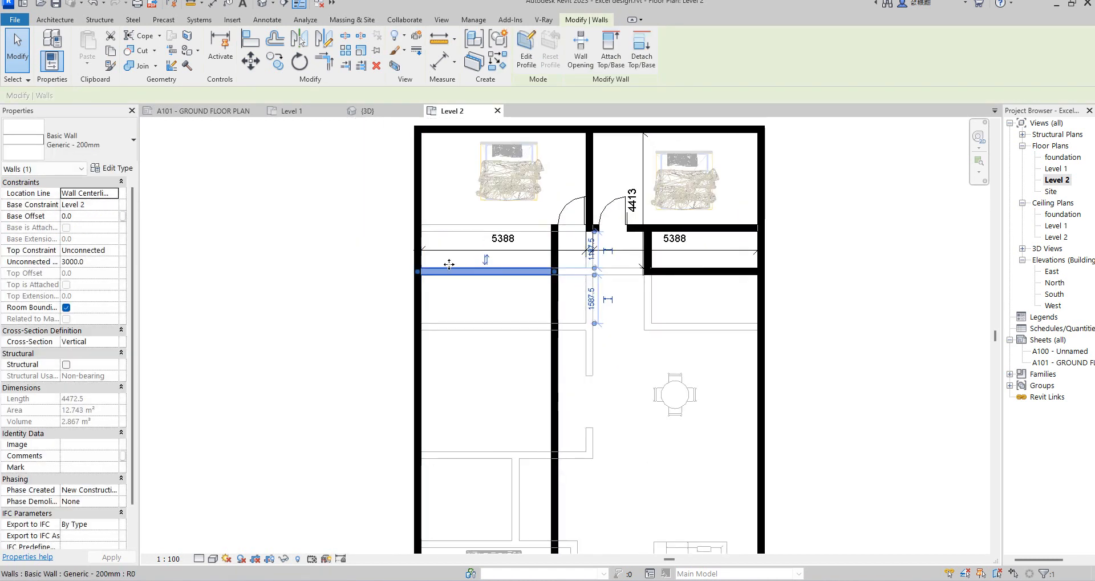
Draw a matching horizontal wall from the left exterior wall to the long vertical wall, about 2600 mm below the left bedroom's lower partition
scroll(497, 265, down, 3)
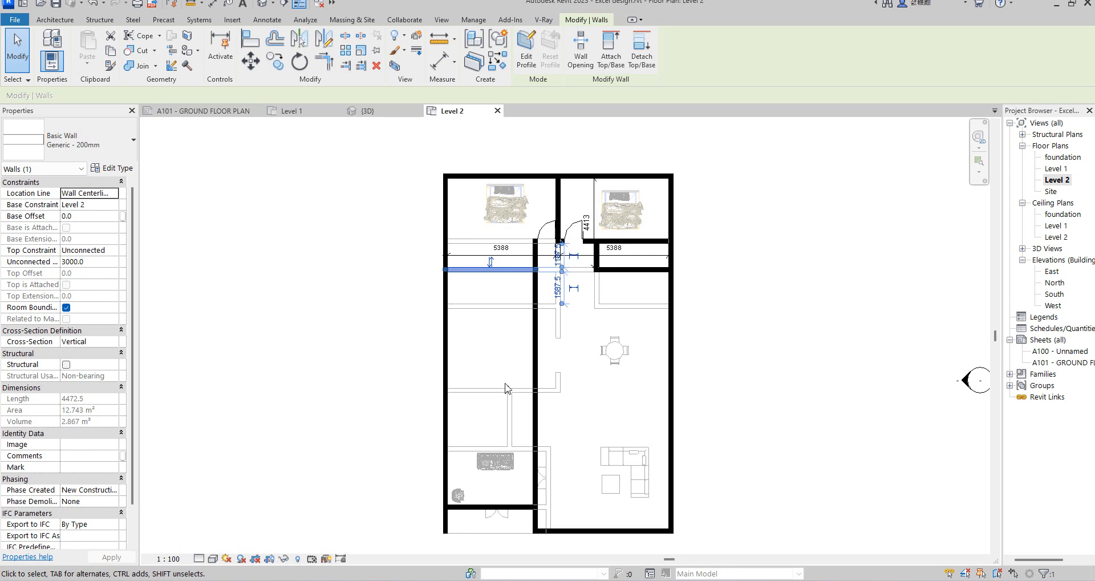
scroll(515, 354, down, 2)
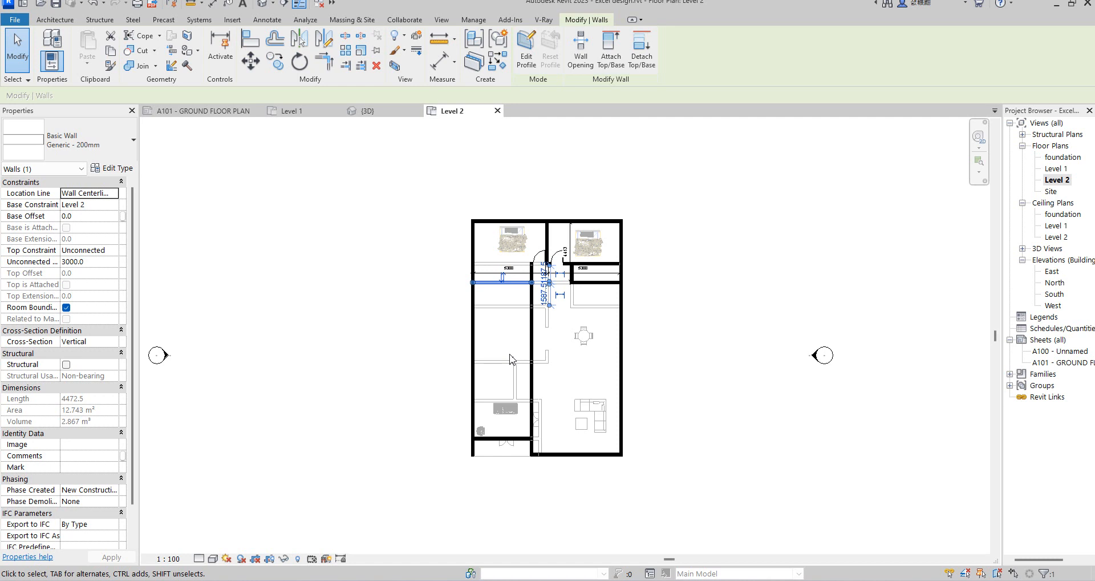
scroll(516, 323, up, 2)
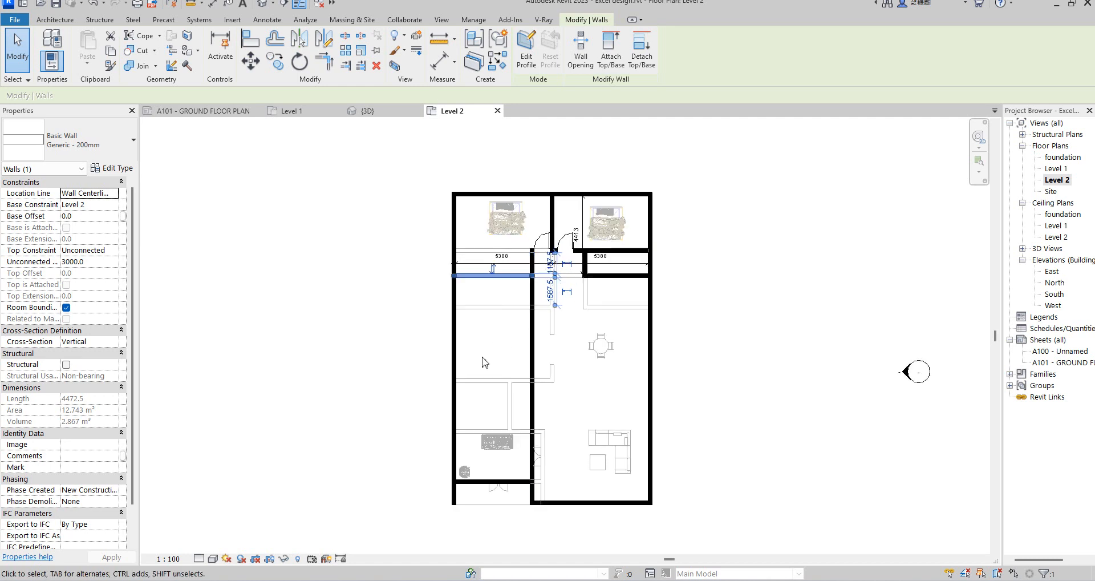
click(463, 333)
click(454, 325)
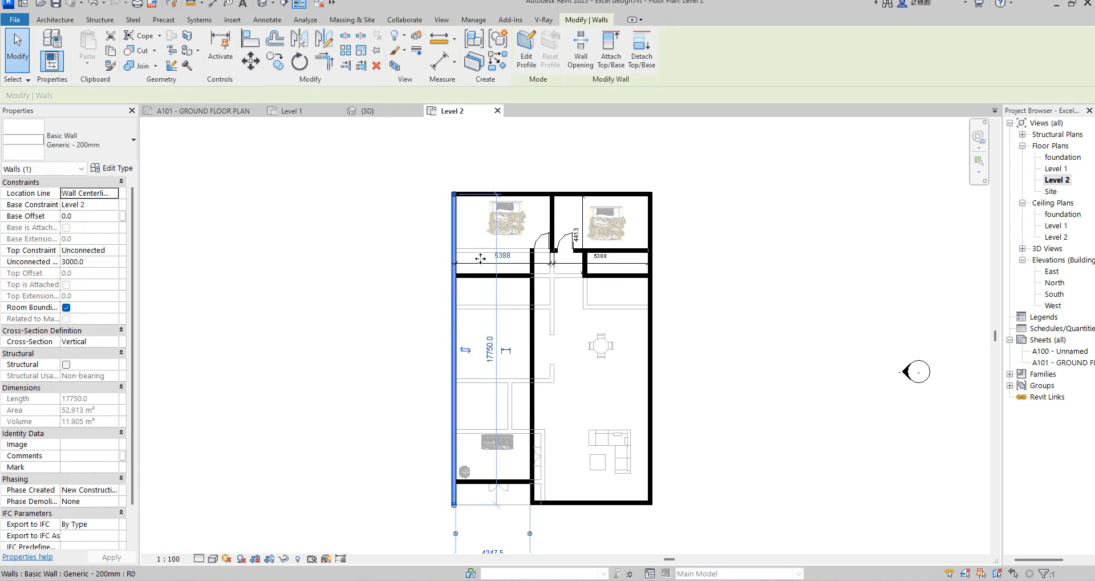
click(497, 60)
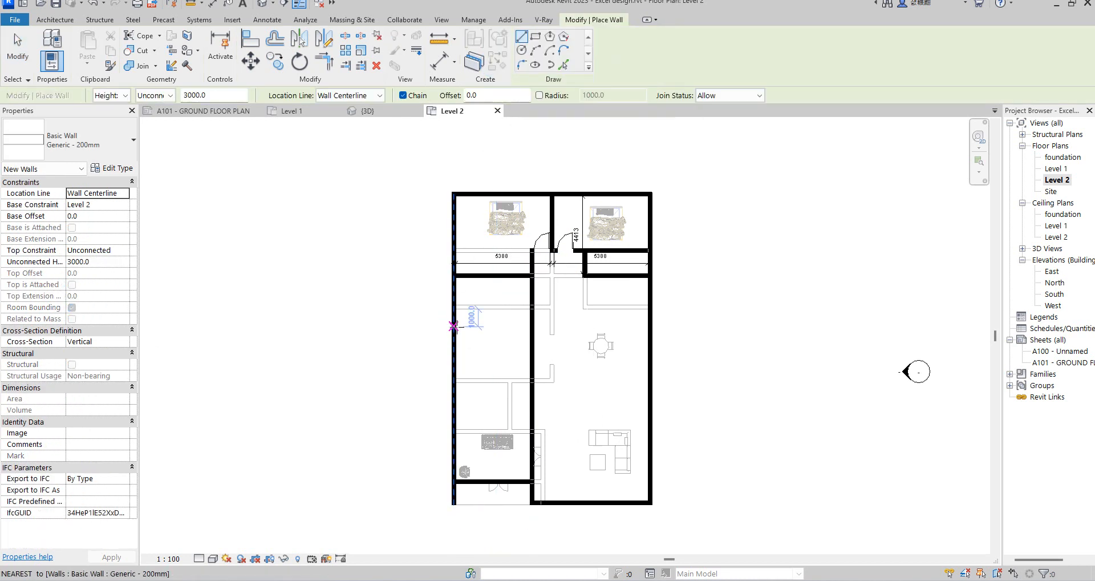
click(455, 324)
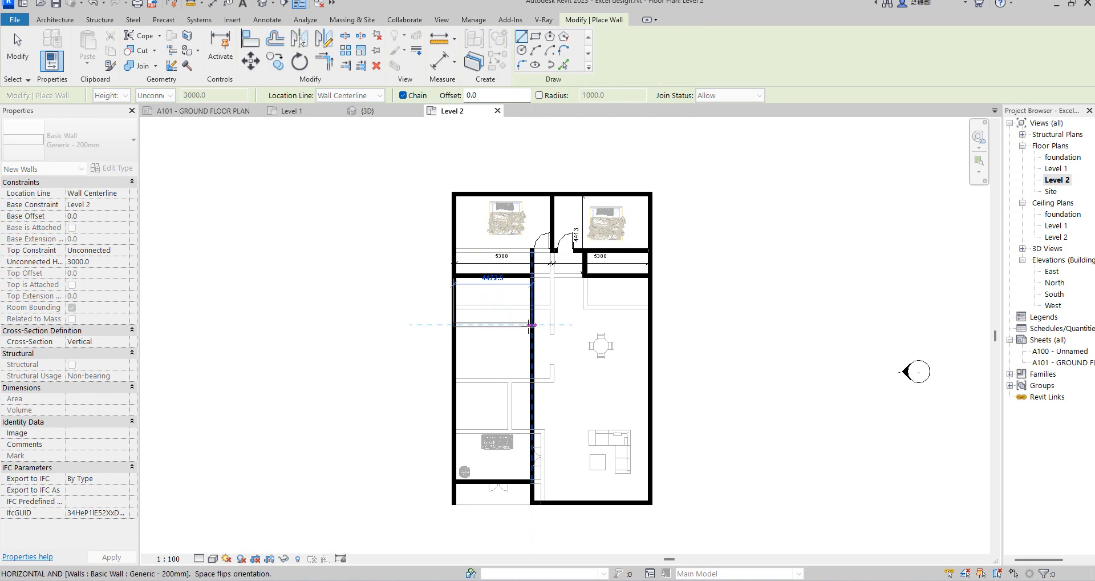
click(528, 325)
key(Escape)
Draw a short vertical wall between the two left horizontal partitions, nearer the exterior wall, and end the wall command
scroll(480, 281, up, 2)
click(480, 274)
click(477, 341)
right_click(479, 206)
click(510, 214)
right_click(482, 206)
click(509, 213)
Split the left exterior wall beside the short vertical wall and trim both parts to the horizontal partitions, opening the side between them
scroll(508, 266, down, 1)
scroll(502, 262, up, 1)
click(477, 248)
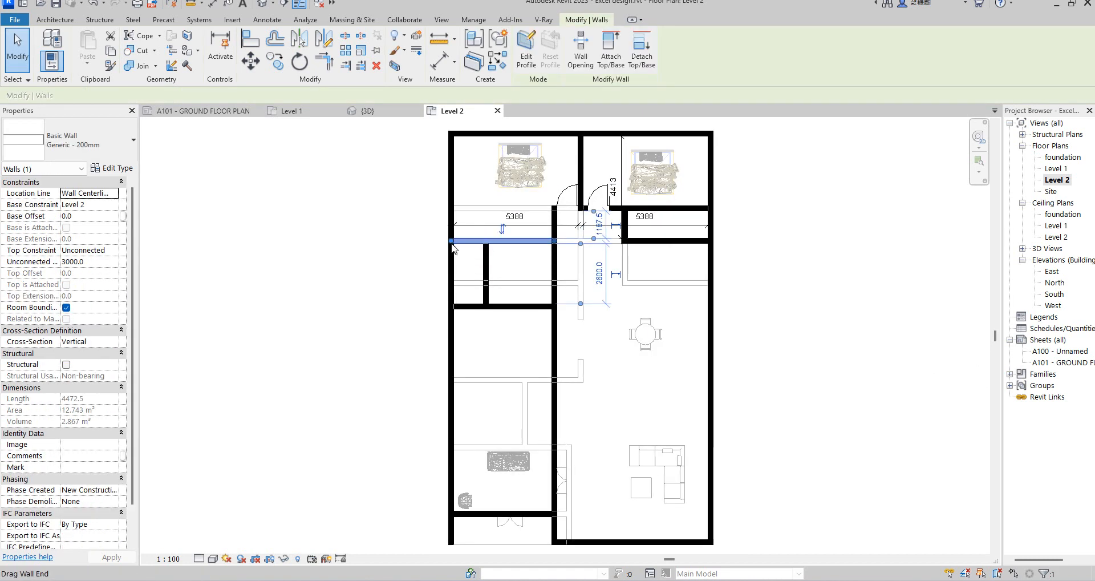
mouse_move(452, 244)
mouse_down()
mouse_move(485, 241)
mouse_move(452, 241)
mouse_up()
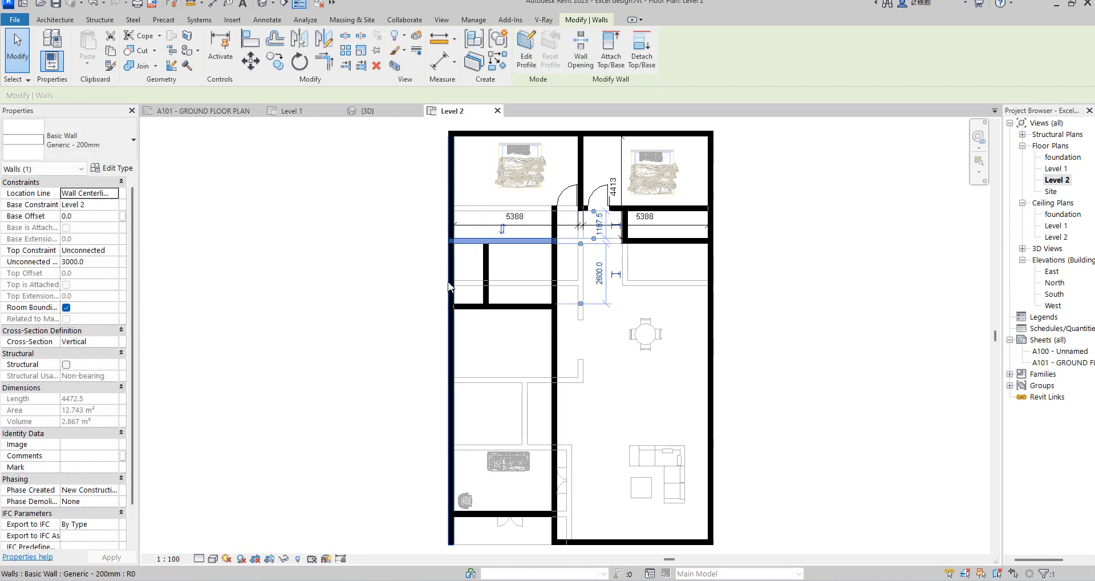
click(346, 37)
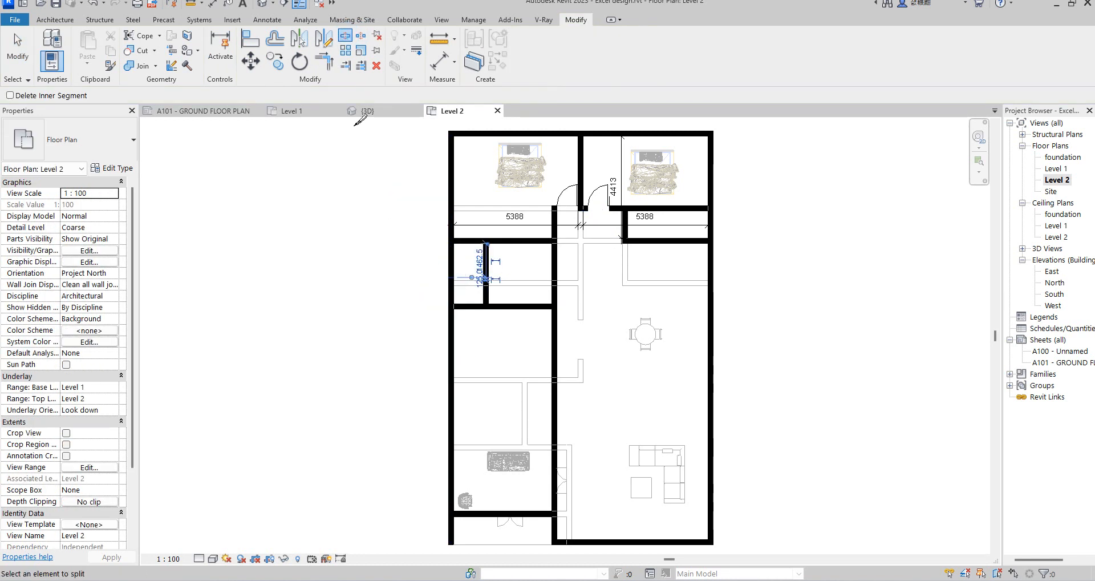
click(324, 61)
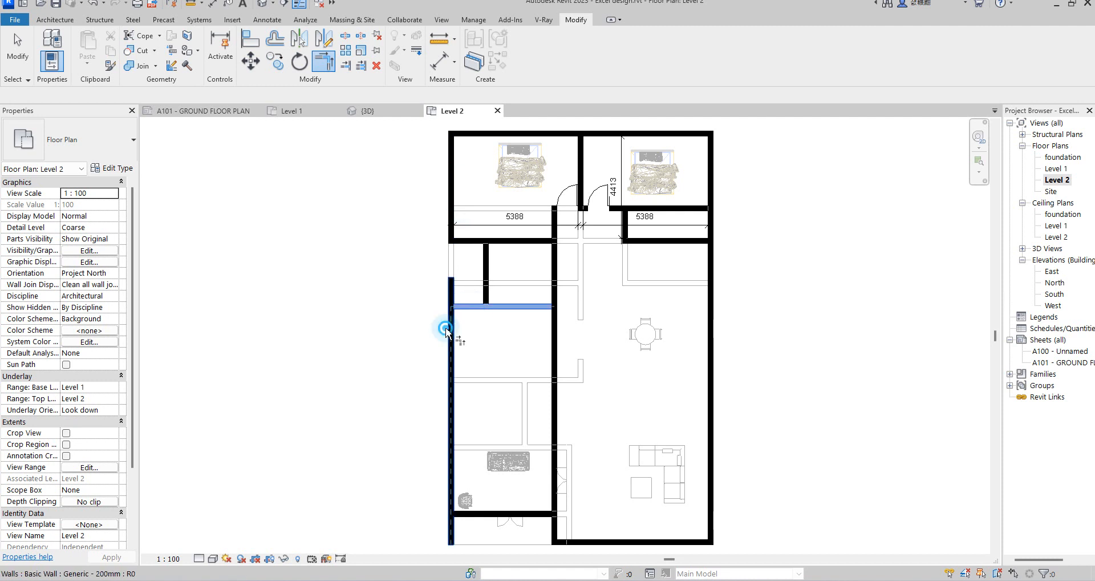
scroll(524, 297, down, 2)
scroll(524, 296, up, 2)
right_click(502, 197)
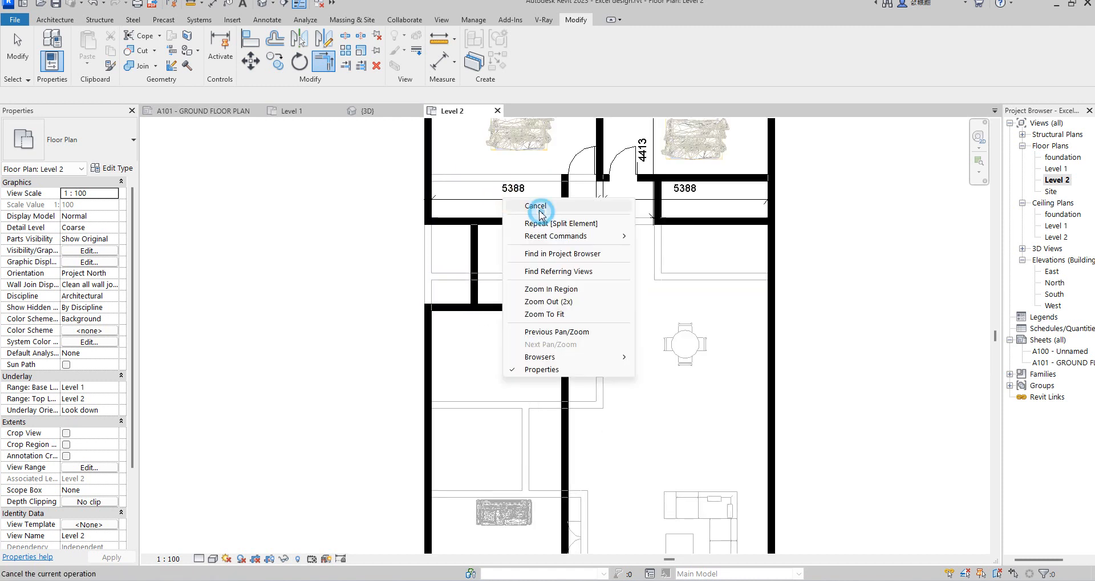
click(534, 301)
key(Escape)
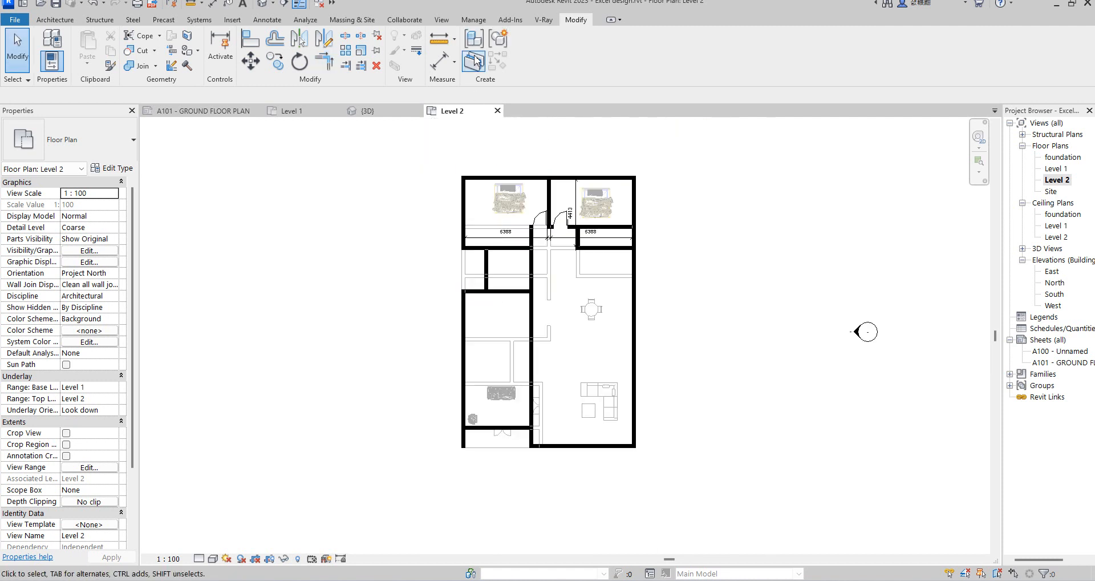
Add aligned dimensions for the height and width of the small room between the short vertical wall and the long vertical wall
click(431, 60)
scroll(511, 254, up, 2)
click(515, 246)
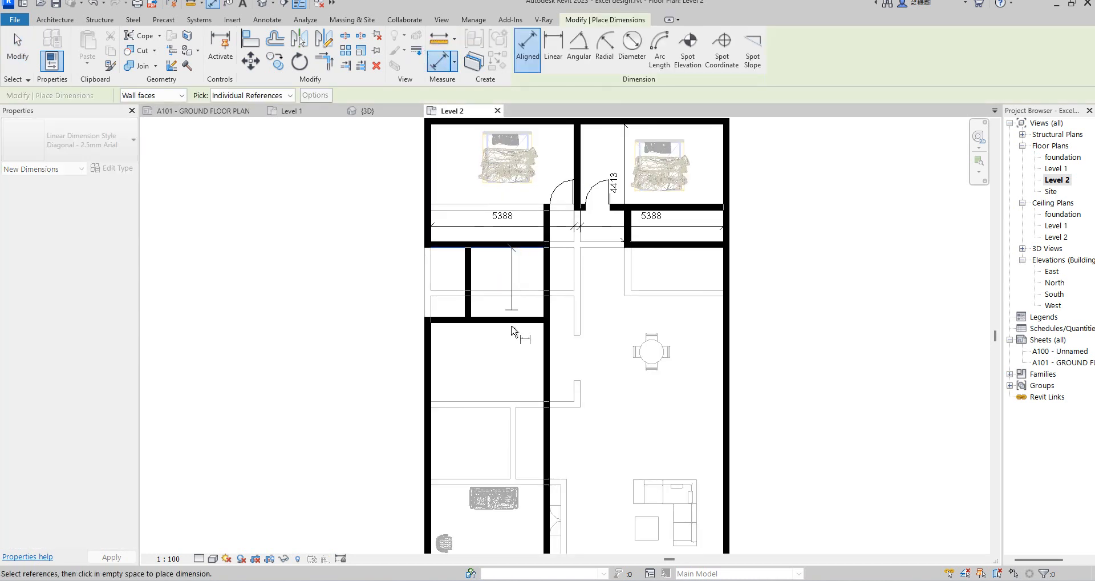
scroll(521, 259, up, 2)
click(504, 261)
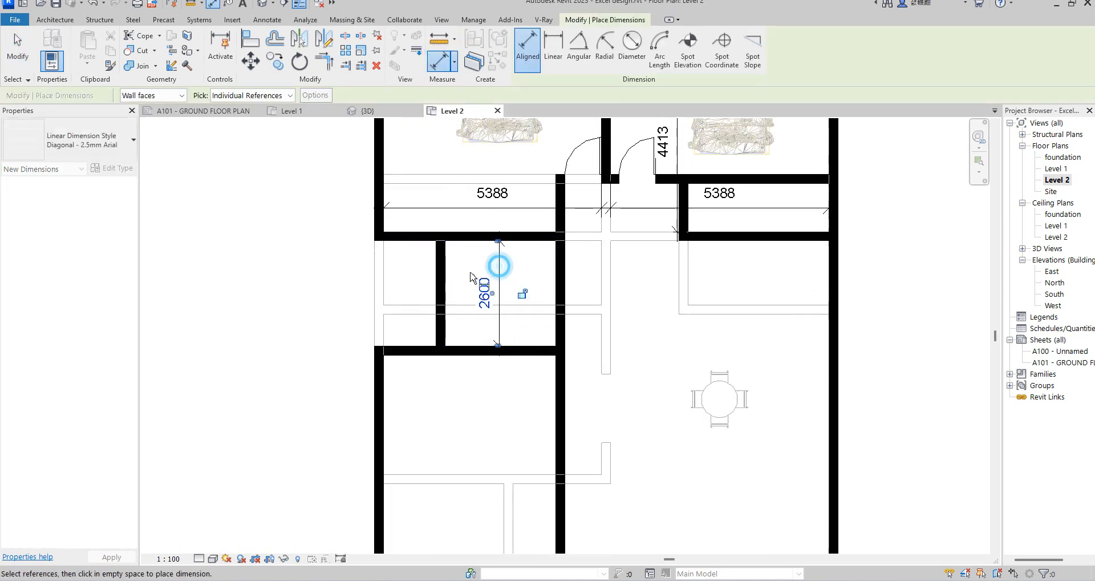
click(469, 276)
click(557, 294)
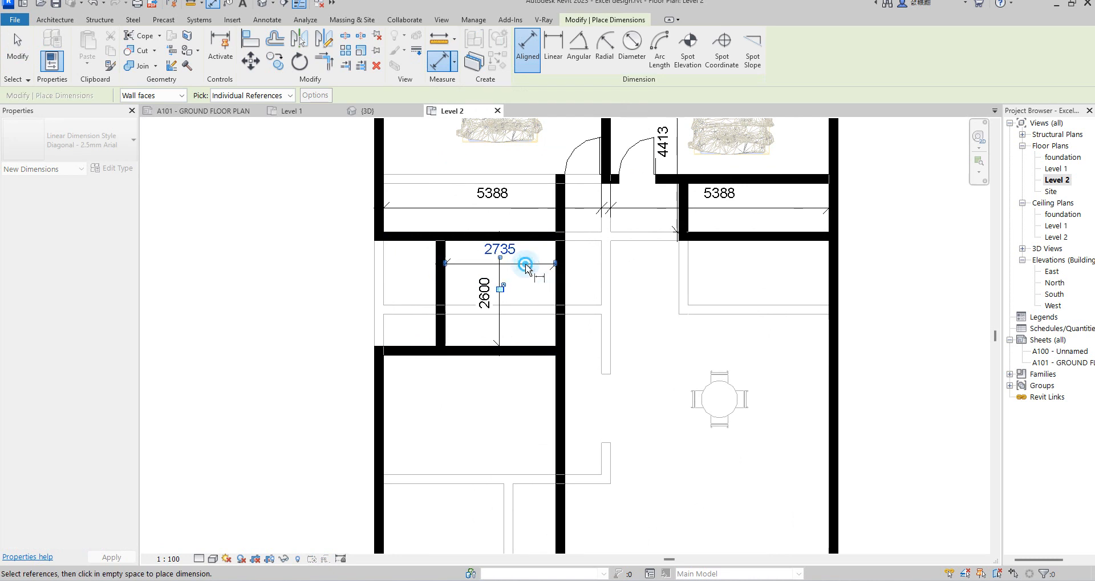
click(502, 260)
scroll(526, 261, down, 3)
right_click(566, 294)
click(590, 301)
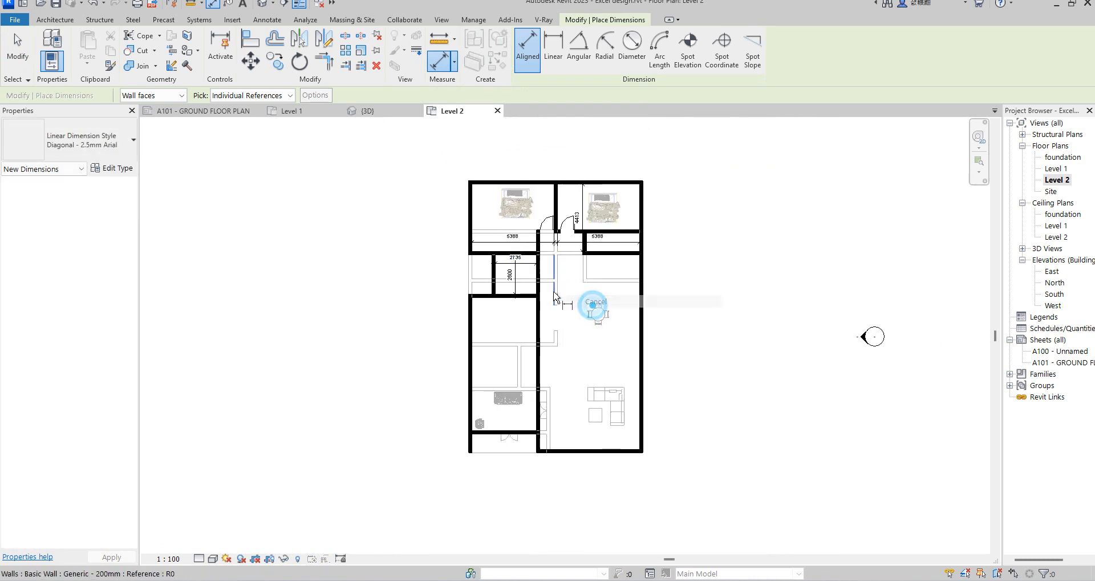
scroll(570, 302, down, 1)
scroll(568, 301, up, 2)
right_click(567, 269)
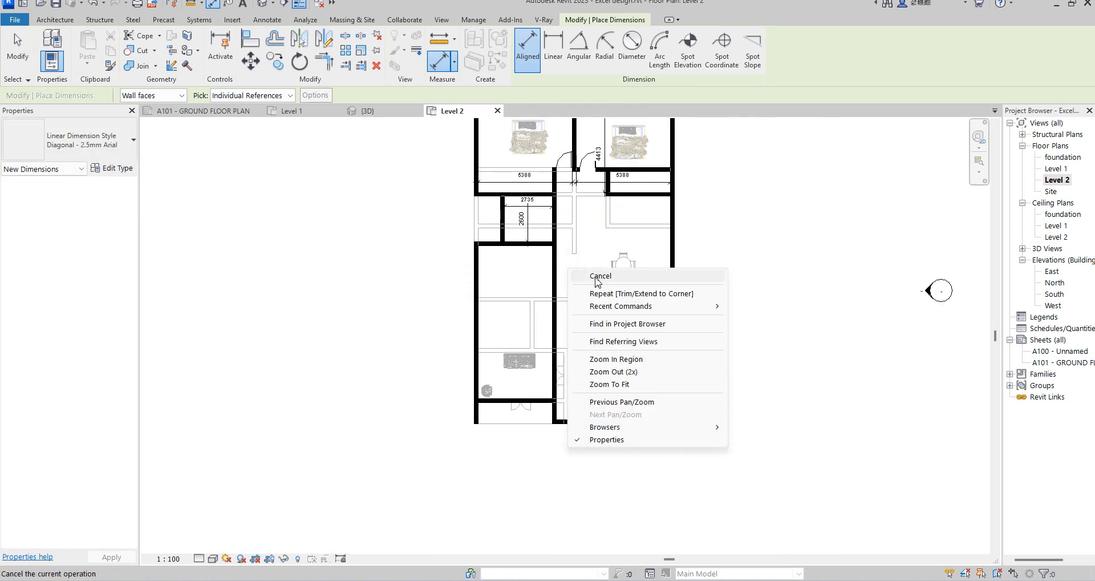
click(588, 277)
scroll(567, 286, up, 1)
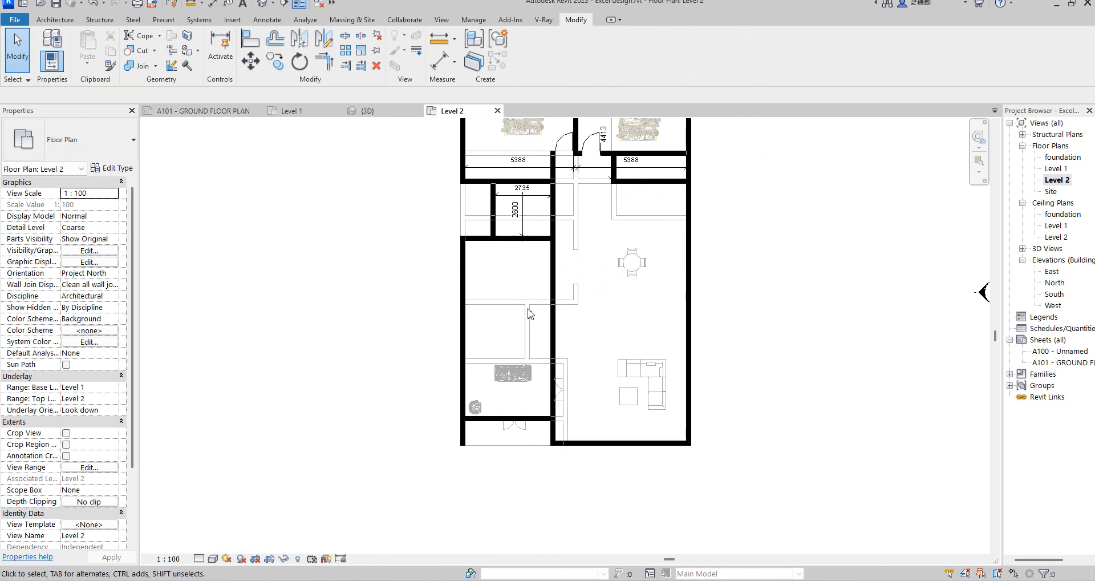
Draw two horizontal walls between the long vertical wall and left exterior wall, about 1738 mm below the small room and 2000 mm below that
scroll(561, 281, up, 1)
click(545, 277)
scroll(546, 278, up, 1)
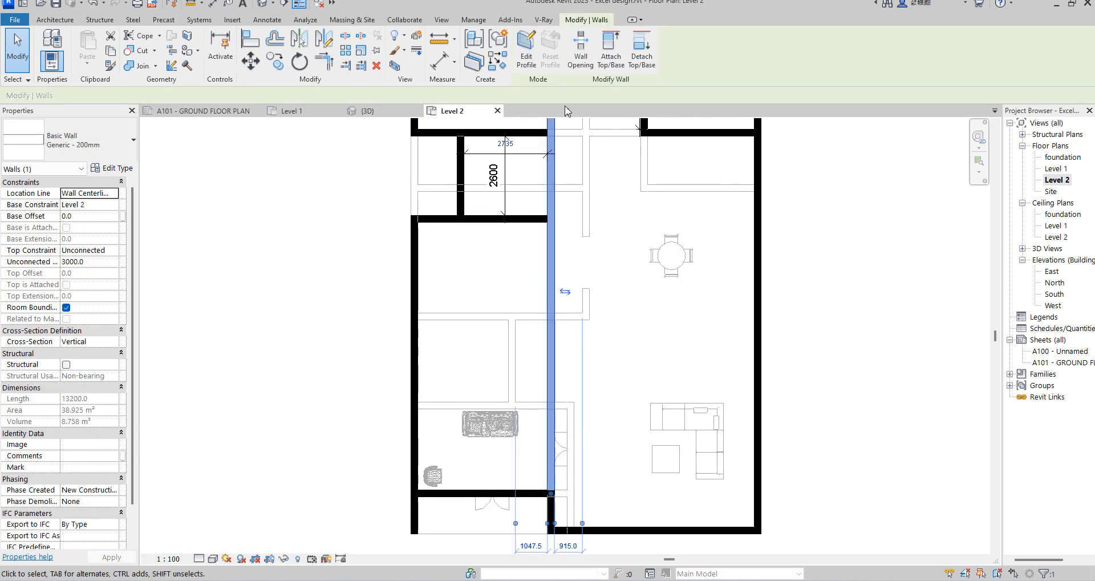
key(w)
key(a)
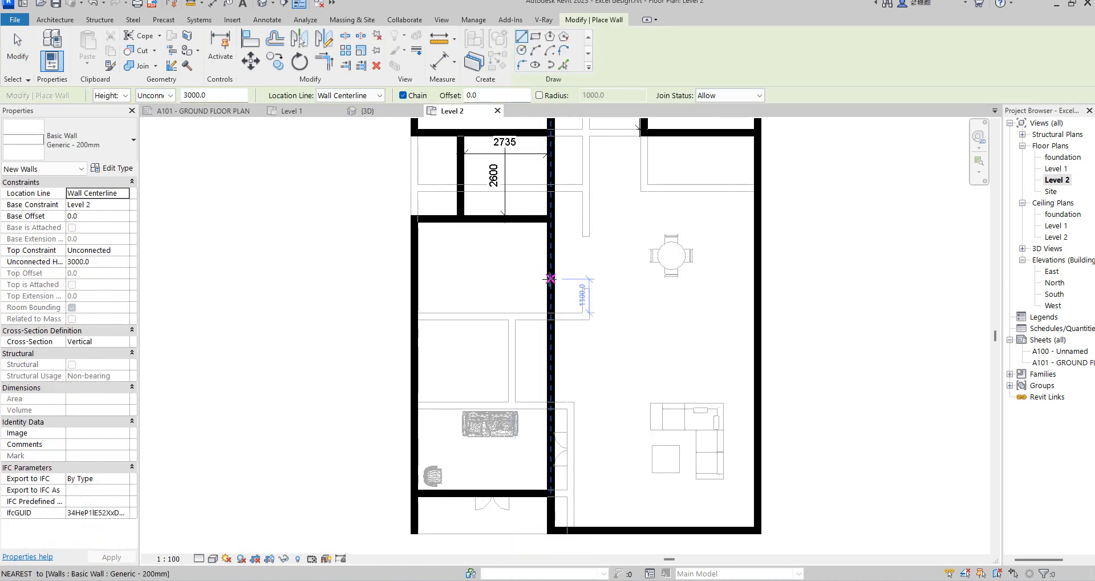
click(550, 278)
click(413, 279)
key(Escape)
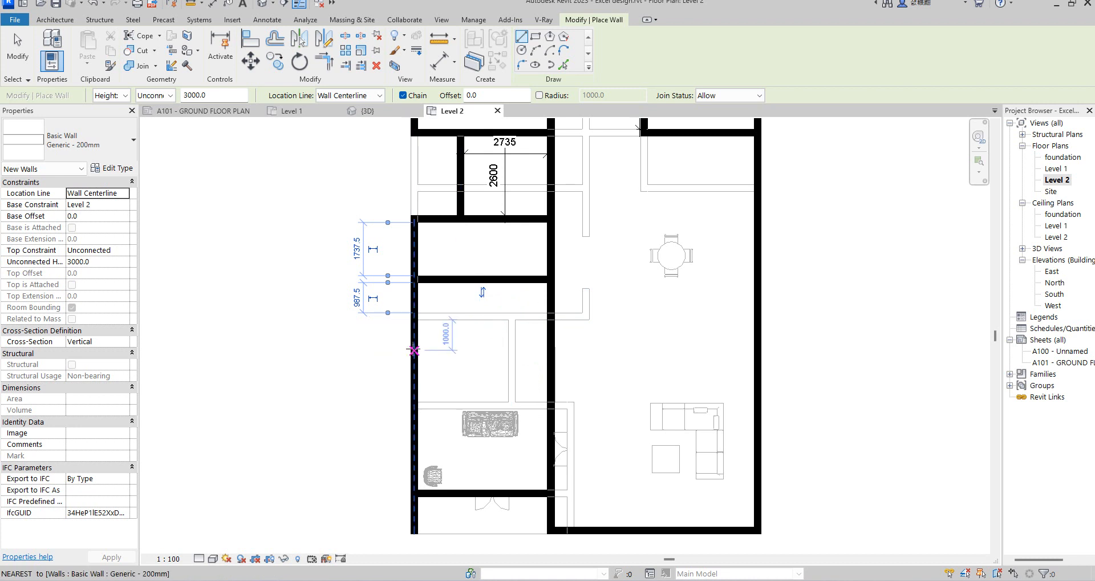
click(413, 347)
click(547, 344)
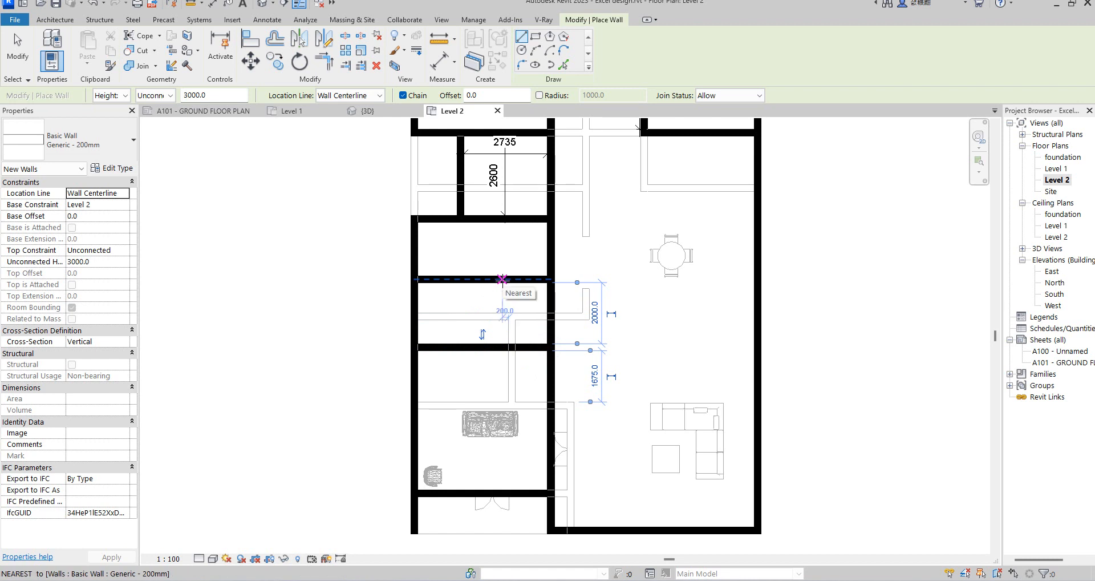
click(502, 279)
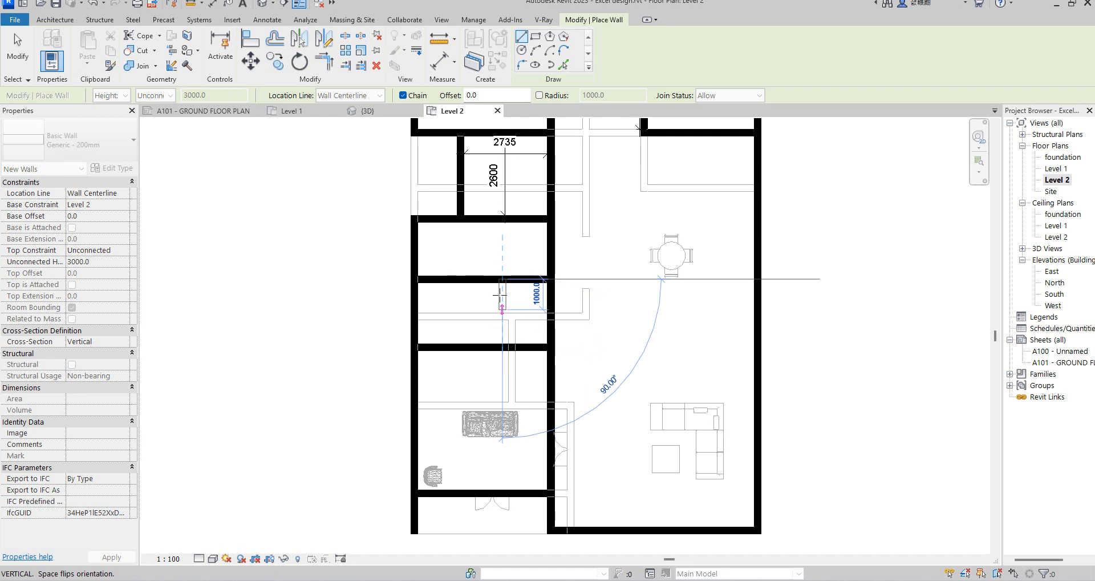
right_click(479, 308)
click(511, 316)
right_click(479, 307)
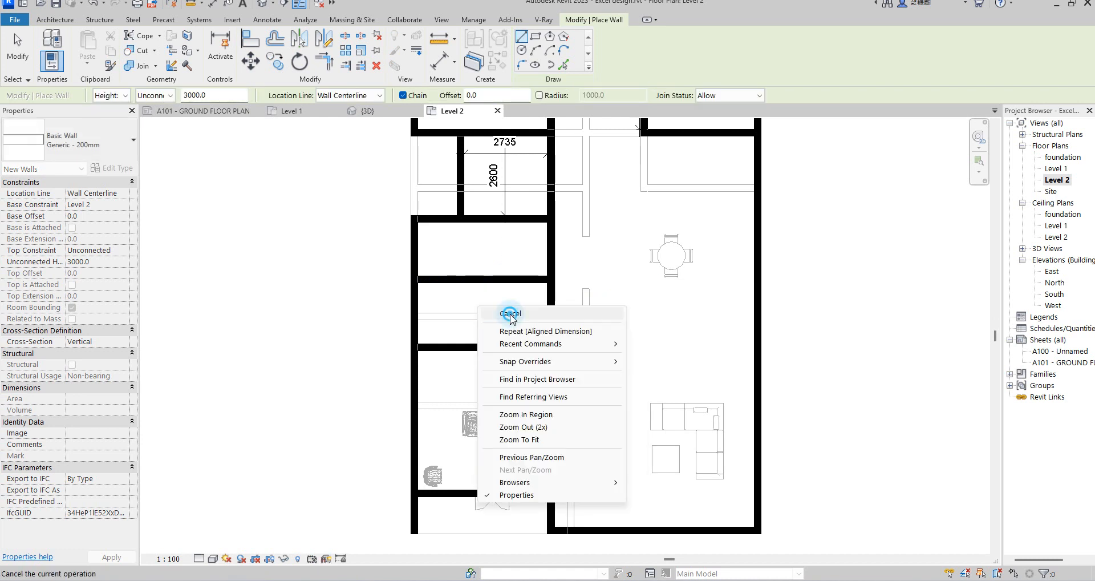
click(511, 315)
Shorten the lower new horizontal wall to 3200 mm, leaving an opening beside the long vertical wall
click(539, 348)
drag(550, 347, 513, 347)
scroll(529, 367, up, 3)
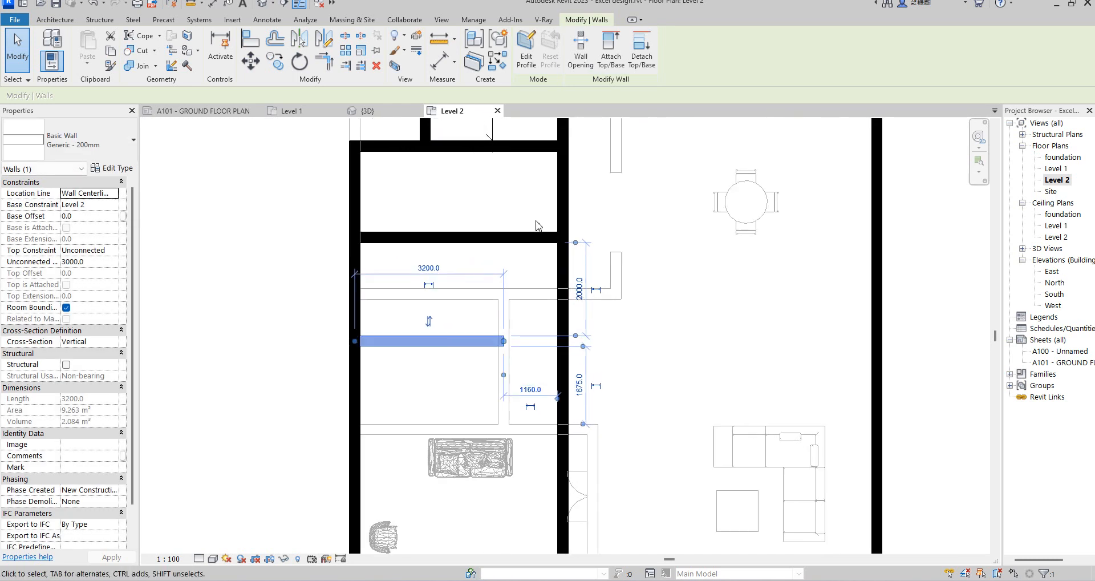
scroll(517, 302, down, 4)
click(598, 248)
scroll(502, 294, down, 3)
scroll(473, 357, up, 2)
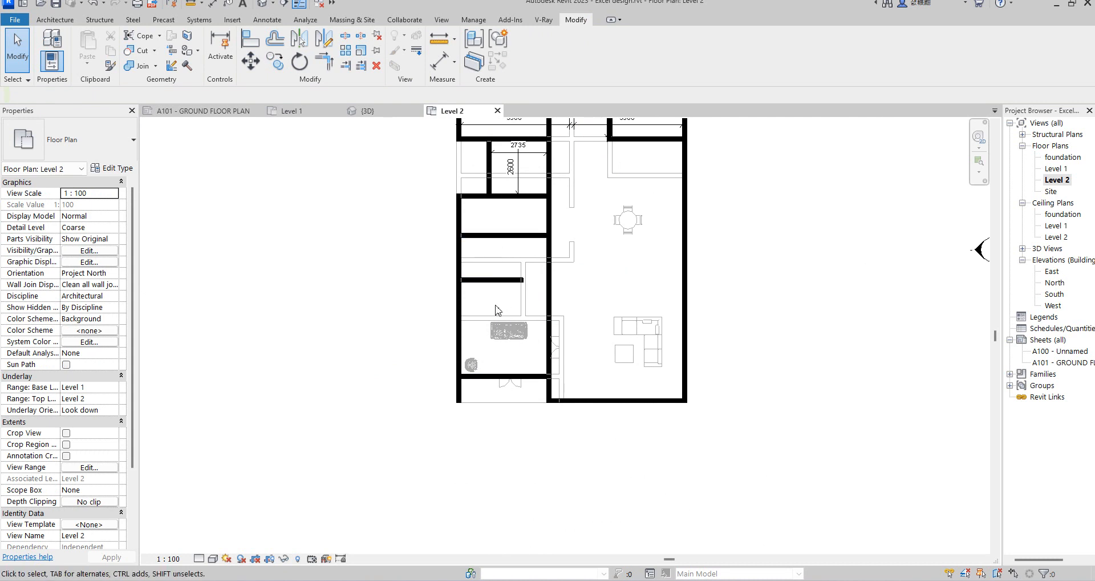
Add aligned vertical dimensions for the two spaces directly above and below the upper new horizontal wall
key(d)
key(i)
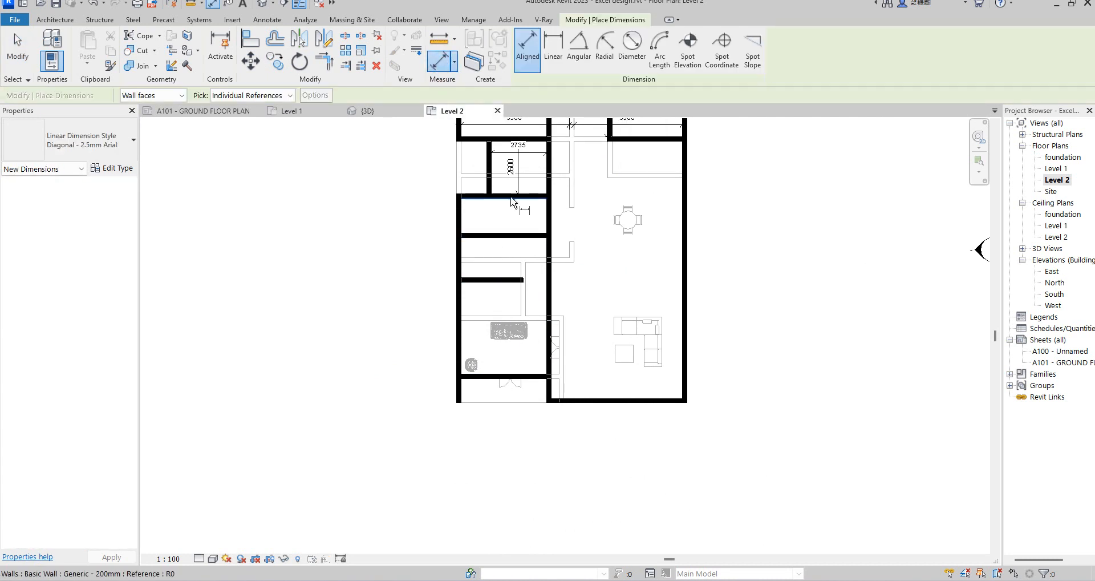
click(509, 198)
click(507, 233)
click(498, 222)
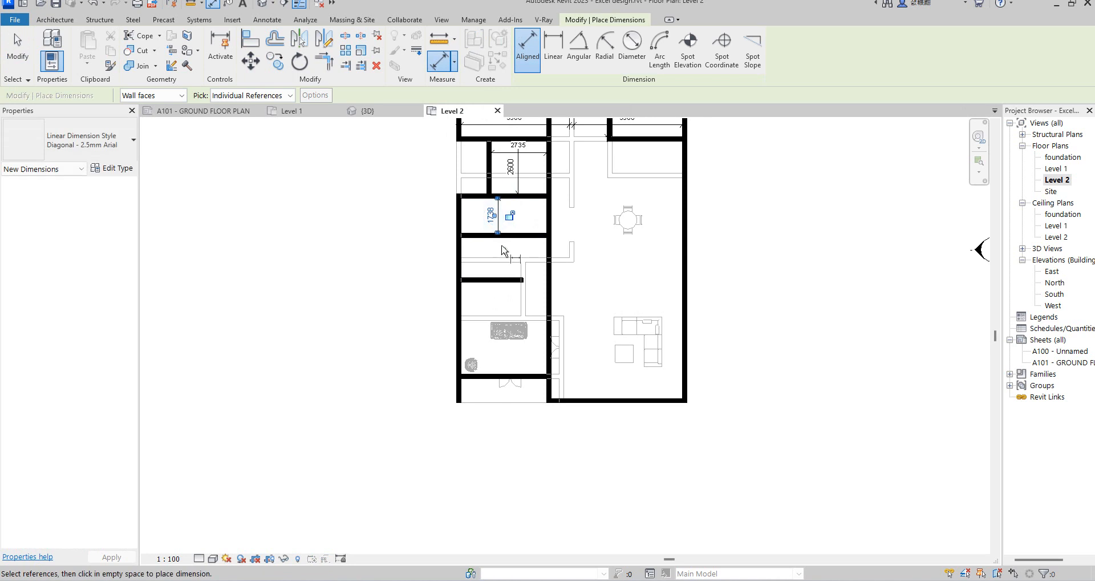
scroll(501, 242, up, 2)
click(510, 235)
click(520, 314)
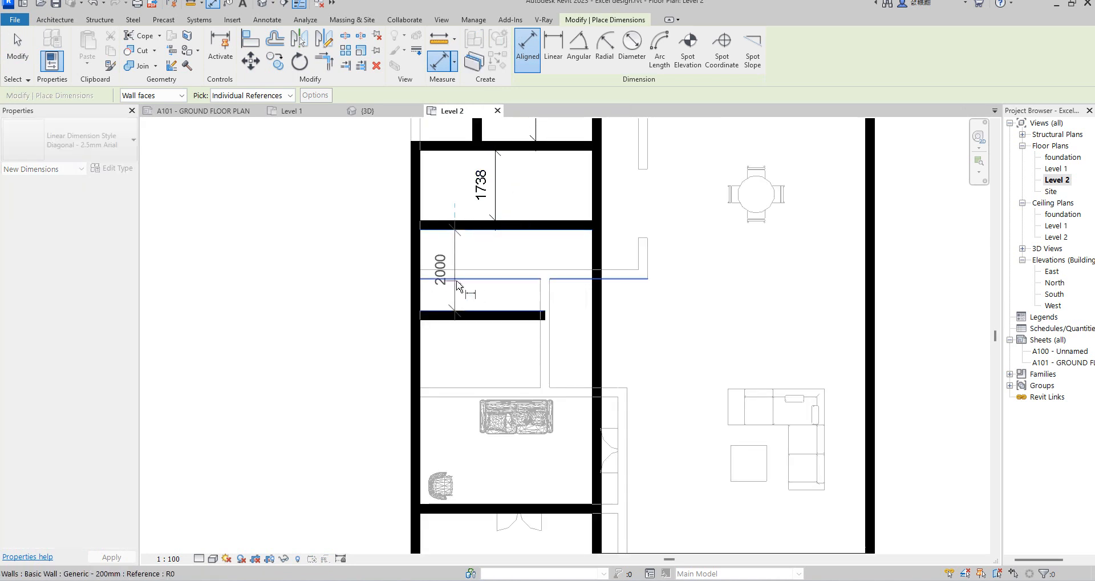
click(462, 291)
Dimension the height of the lowest left room, from the shortened wall to the front wall, and end the dimension command
click(496, 316)
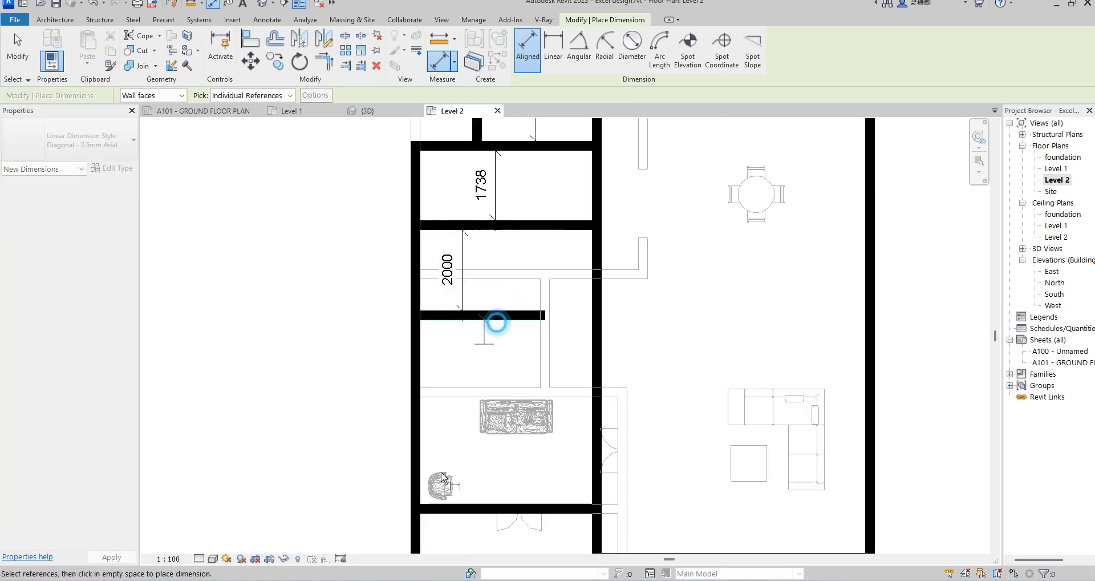
click(488, 507)
click(463, 378)
right_click(489, 336)
click(514, 344)
right_click(498, 341)
click(529, 350)
scroll(495, 354, down, 6)
scroll(591, 365, up, 3)
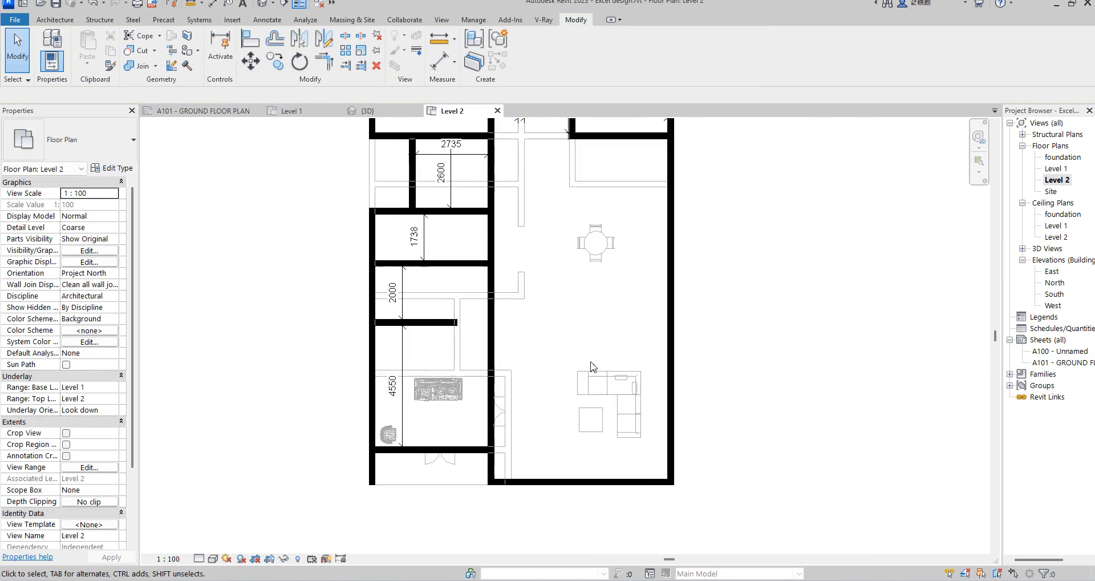
scroll(485, 348, down, 3)
scroll(519, 310, up, 2)
scroll(518, 309, down, 3)
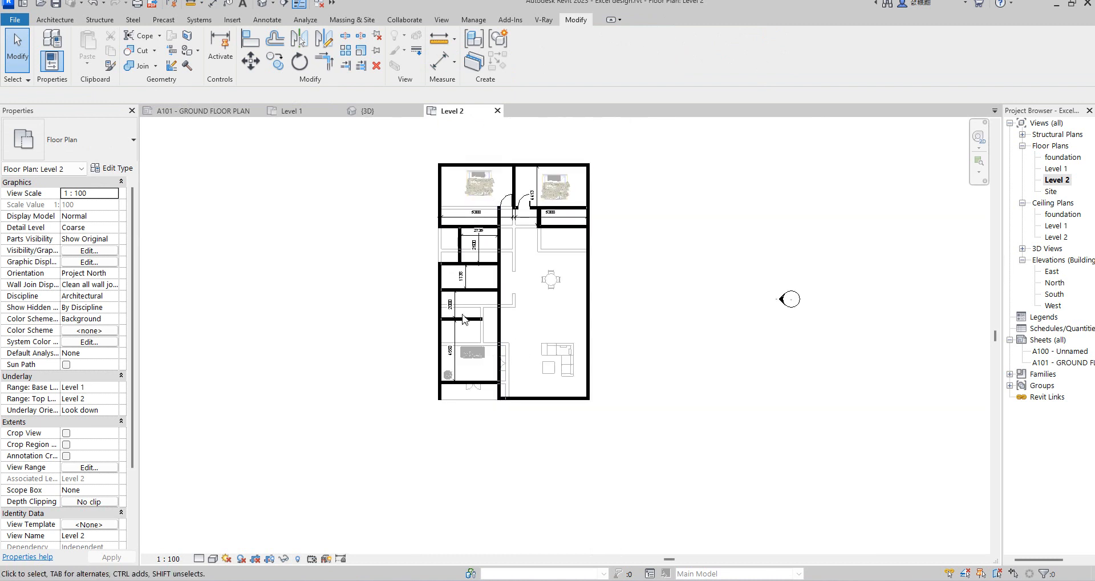
Place a Queen_size_2_6152 bed component in the lowest left room, rotated 90° so its headboard faces the left exterior wall
click(55, 19)
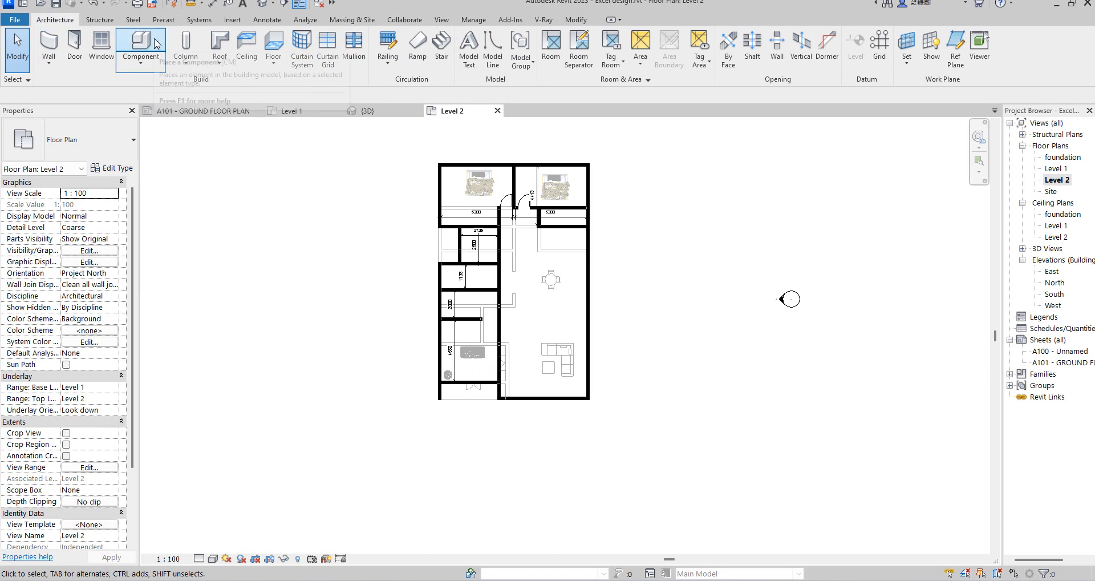
click(139, 48)
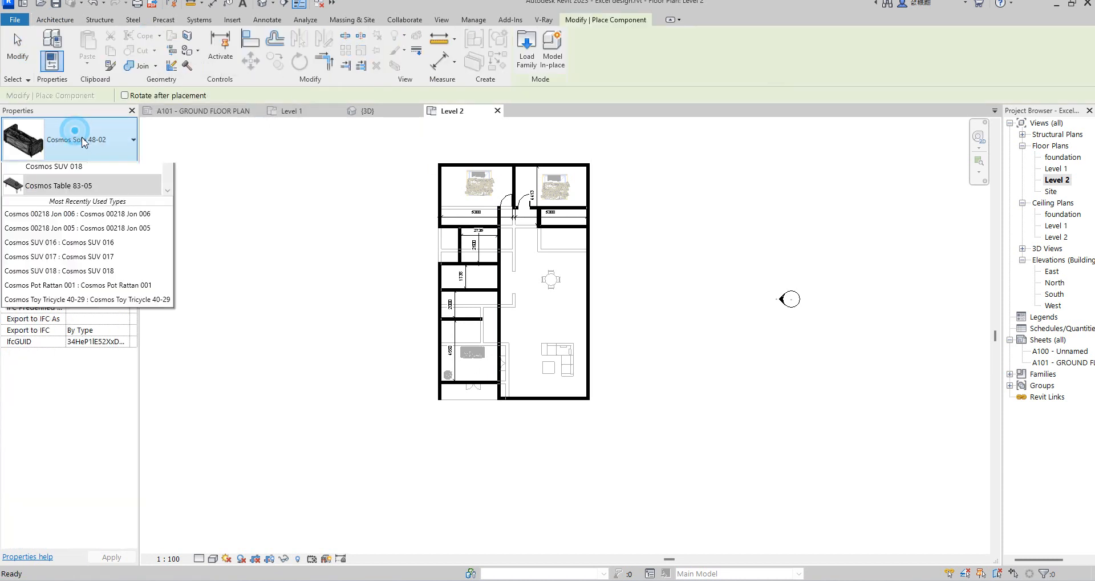
click(75, 137)
scroll(120, 318, down, 5)
scroll(120, 317, down, 10)
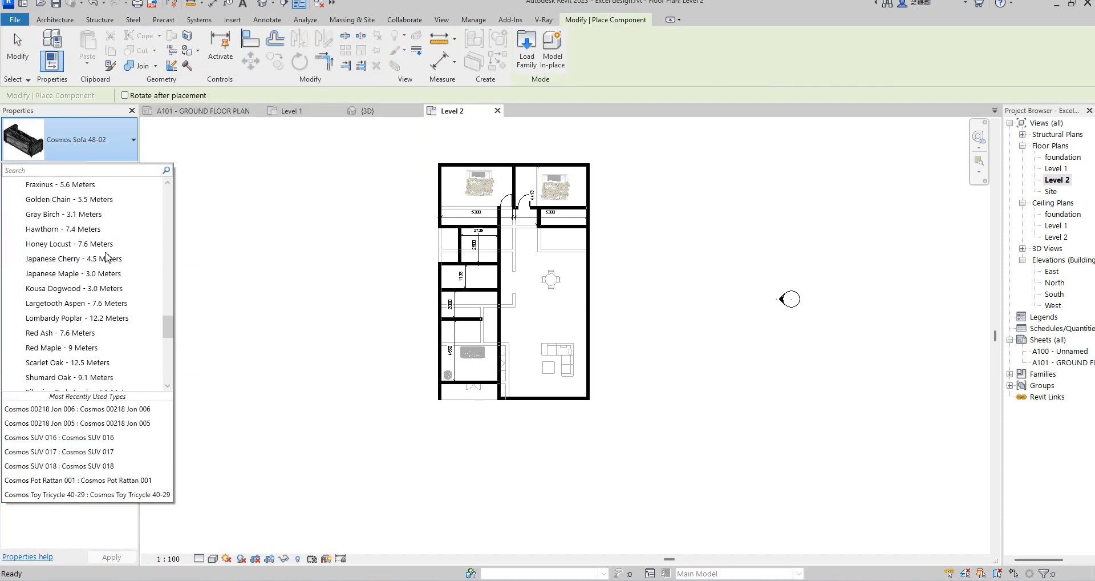
scroll(103, 288, up, 5)
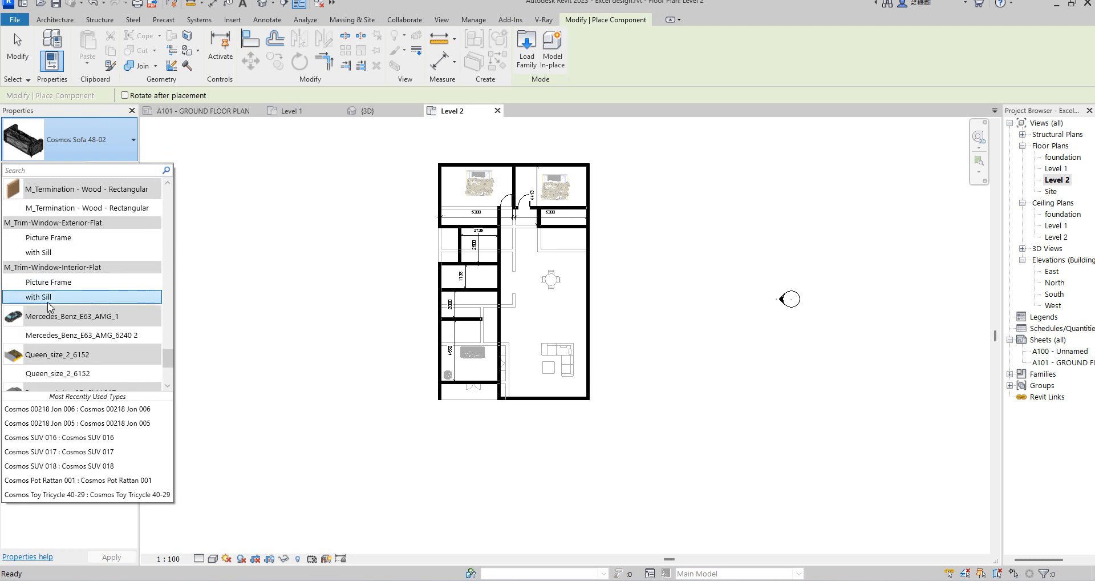
click(52, 375)
scroll(466, 398, up, 5)
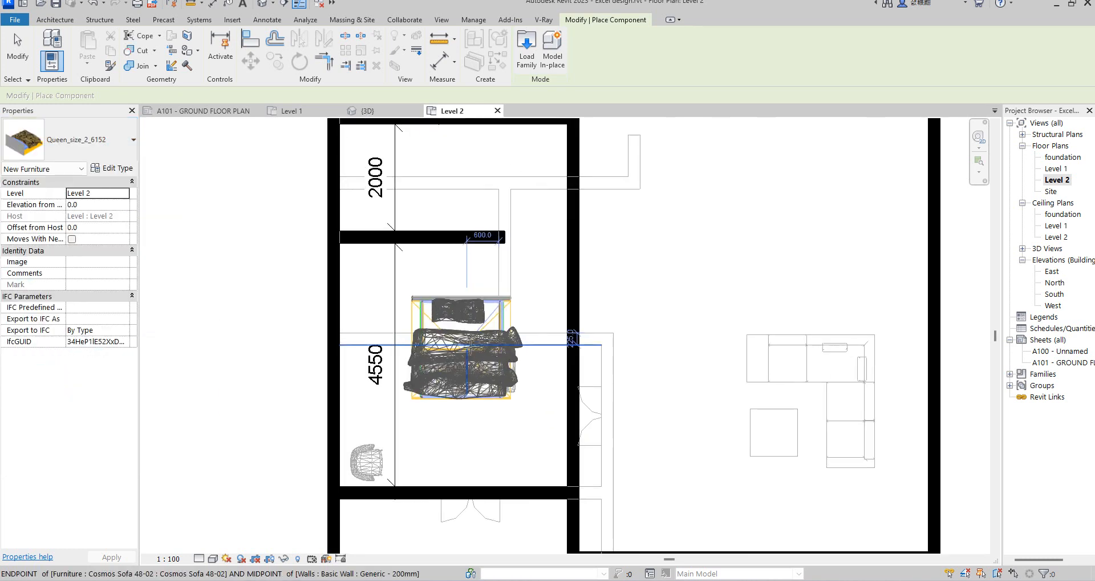
key(space)
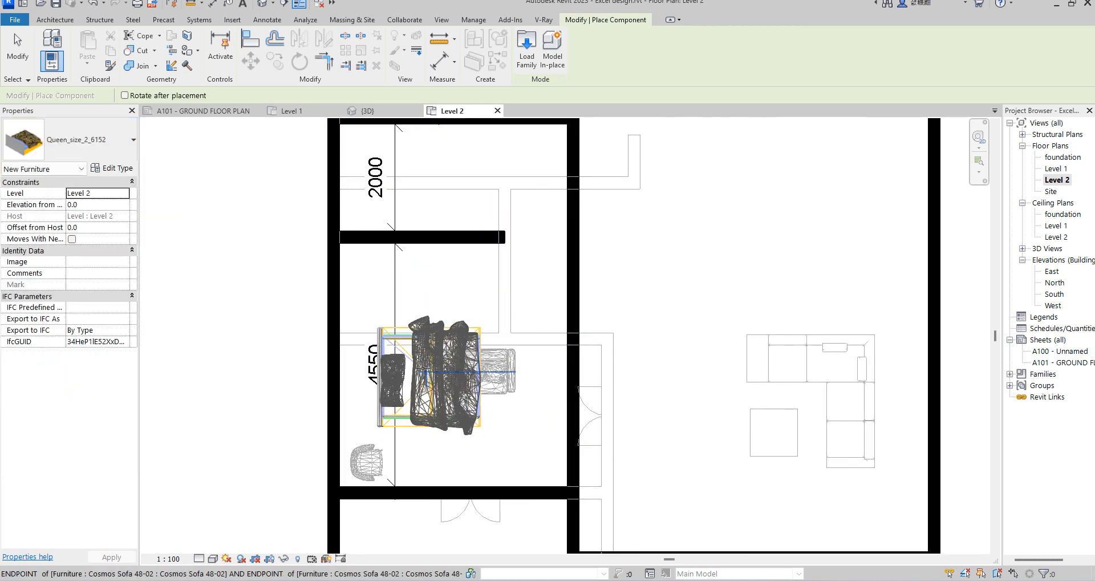
scroll(457, 285, down, 5)
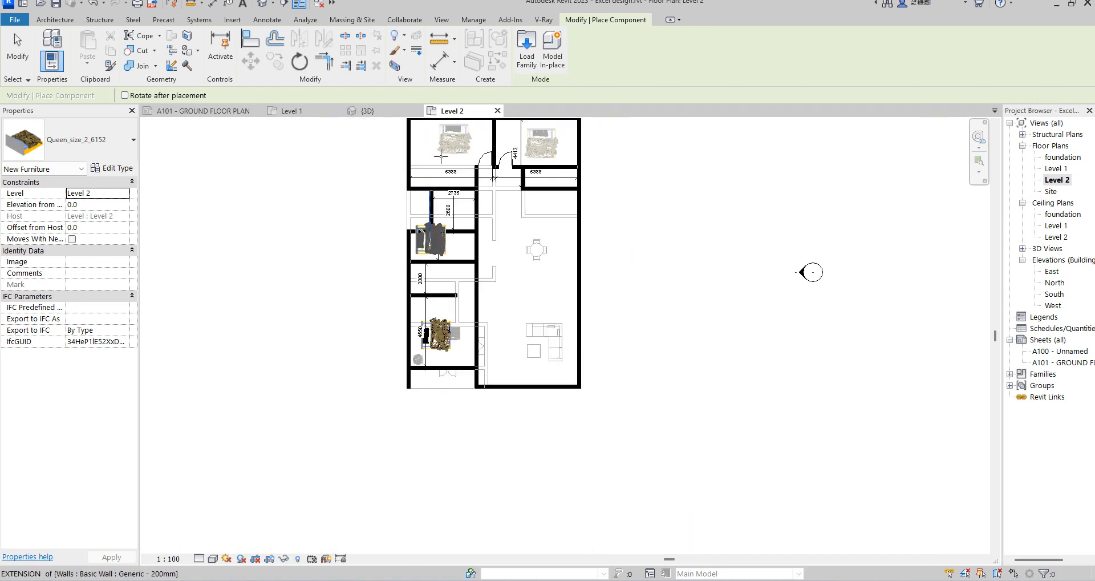
scroll(444, 161, up, 1)
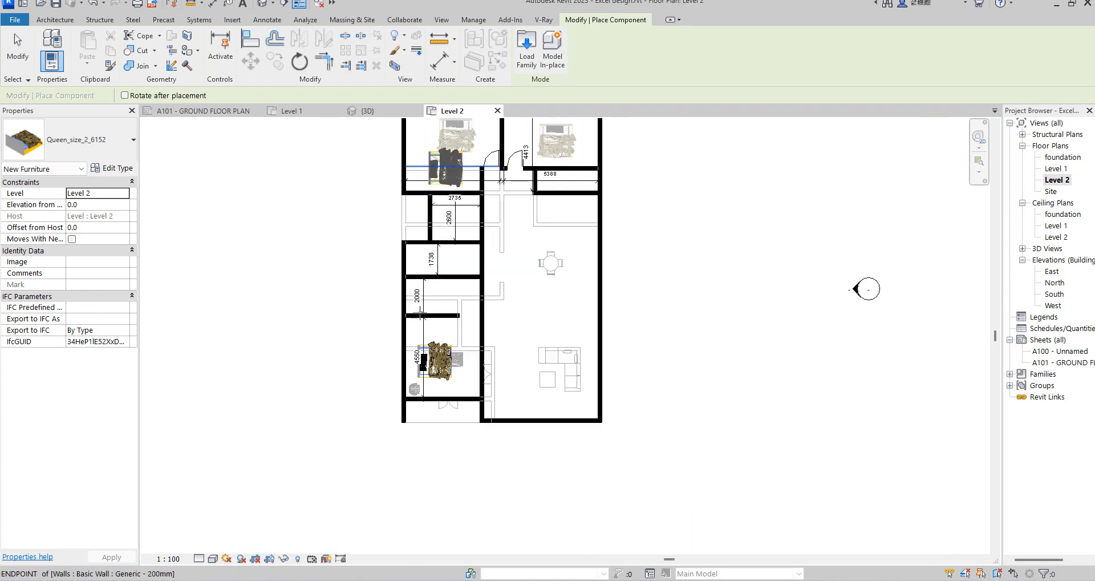
scroll(490, 345, down, 1)
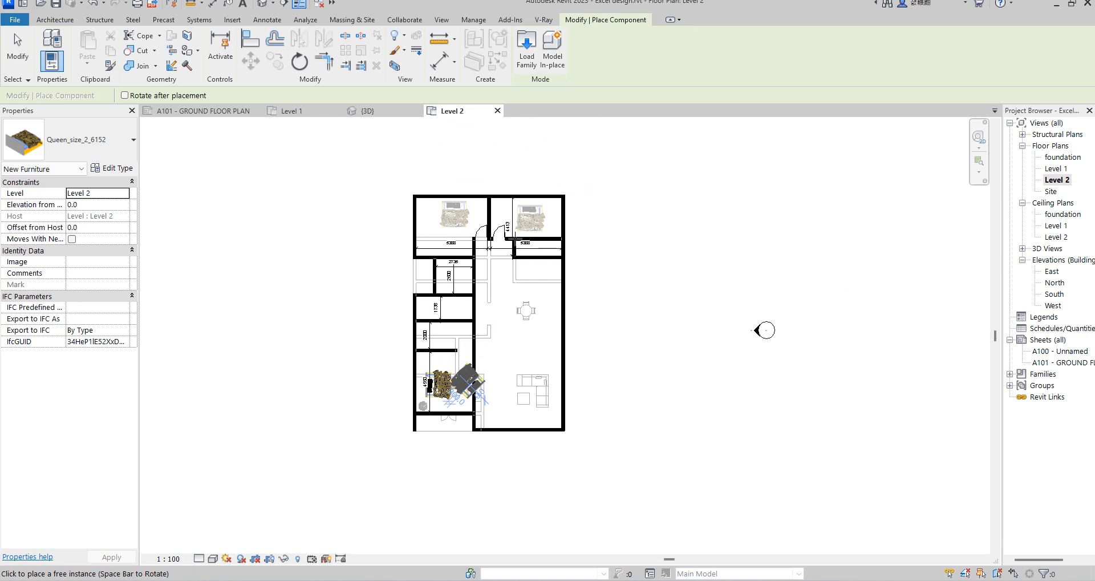
Place a Queen_size_2_6152 bed in each of the two upper bedrooms, with the headboards facing the left and right exterior walls respectively
scroll(469, 378, down, 1)
scroll(527, 229, up, 4)
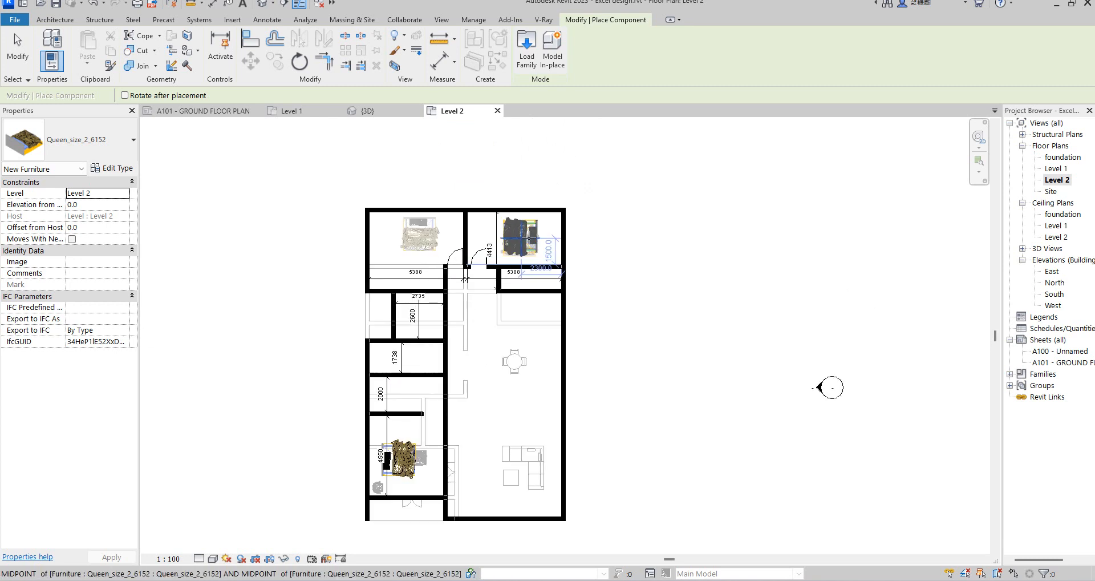
click(532, 239)
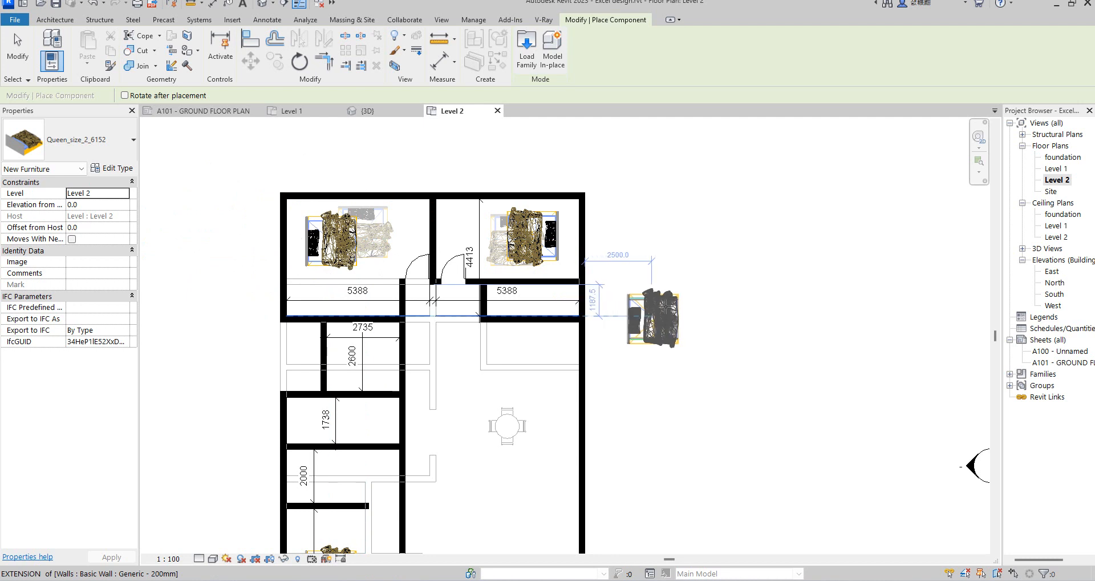
key(Escape)
key(Escape)
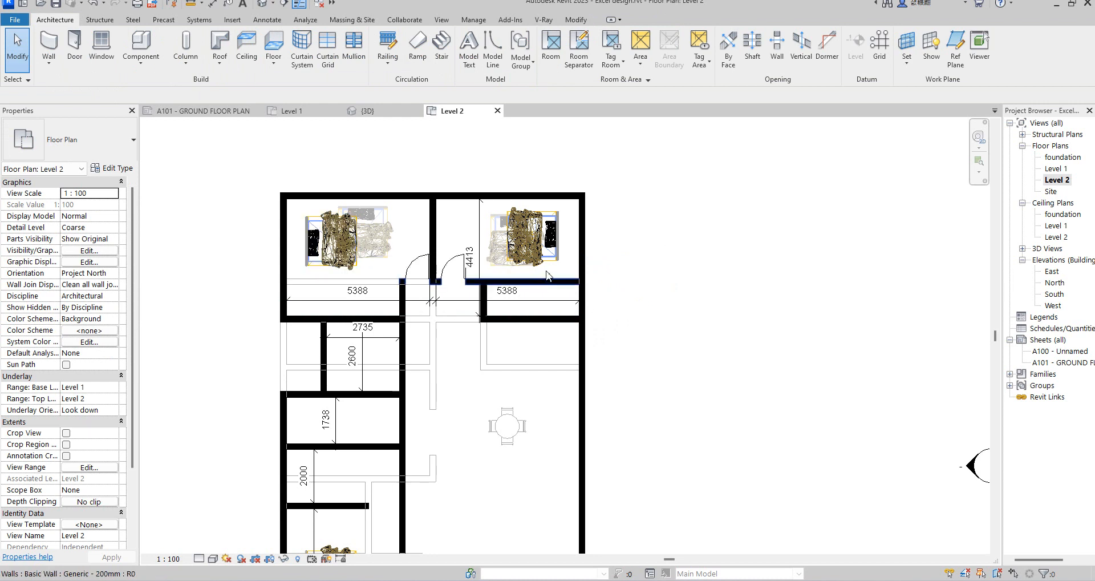
Draw a horizontal Generic - 200mm wall from the long vertical wall to the right exterior wall, about 4850 mm above the front wall
scroll(398, 464, down, 3)
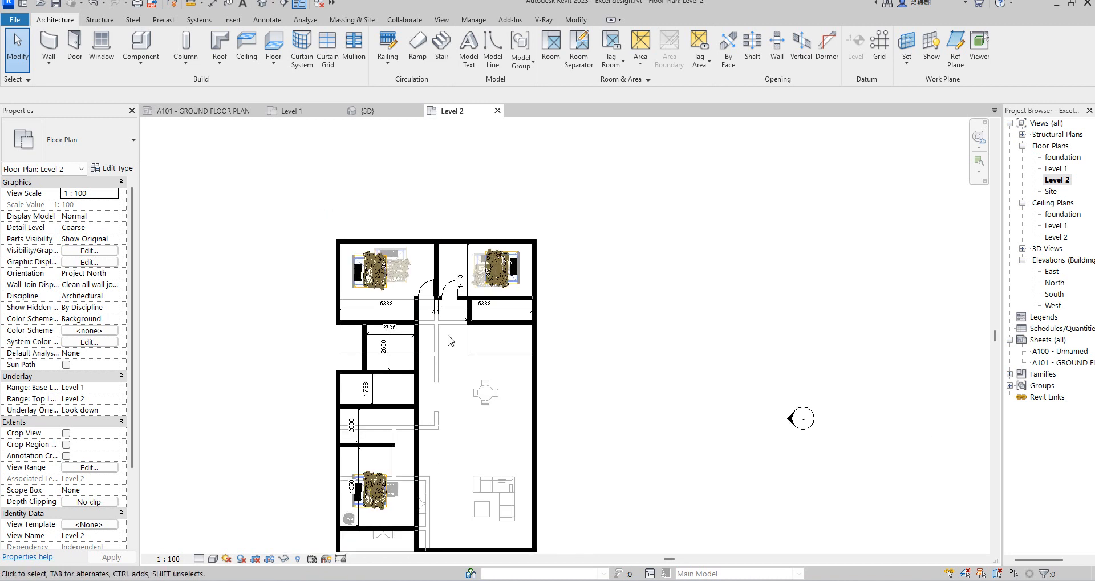
scroll(398, 463, up, 1)
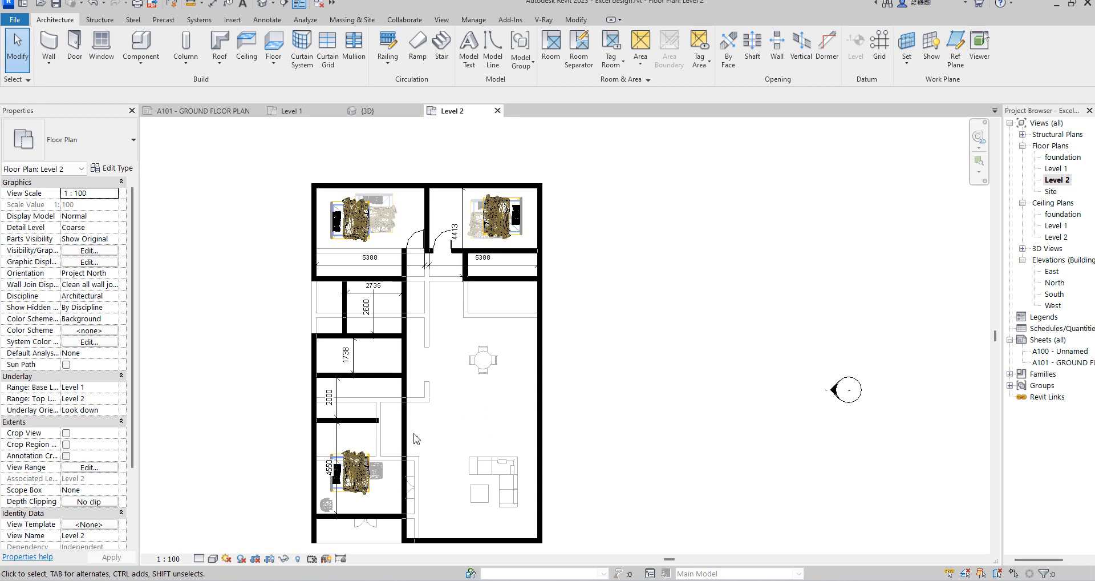
scroll(393, 485, down, 1)
scroll(365, 348, up, 1)
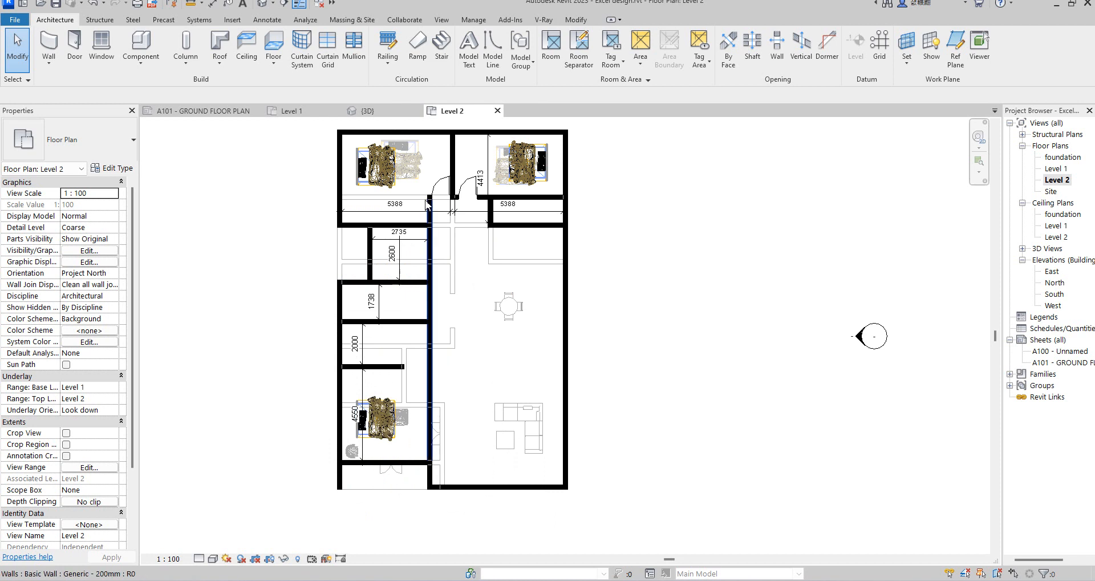
click(433, 384)
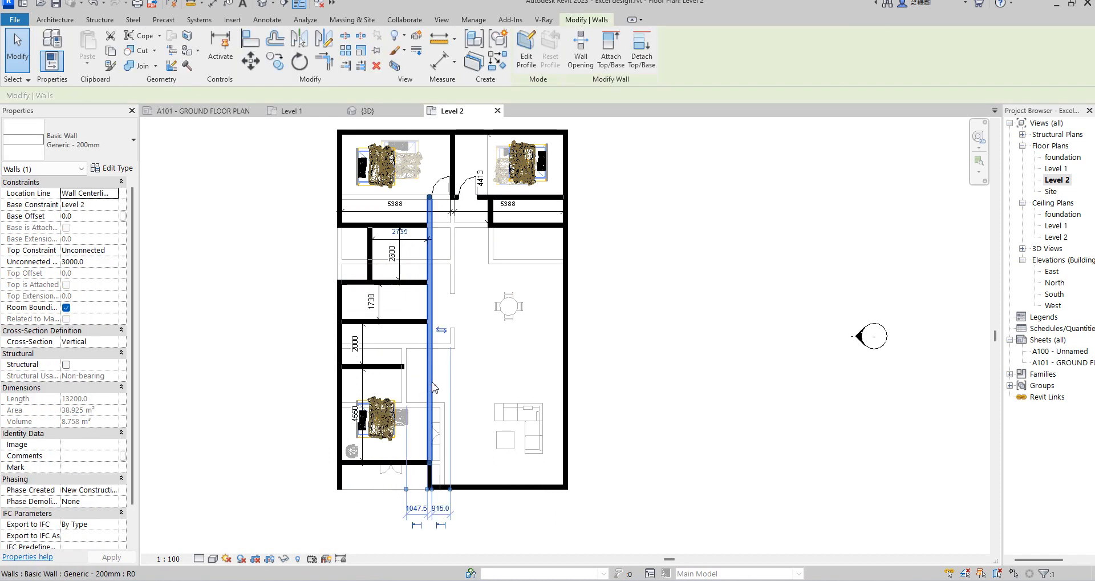
key(c)
key(s)
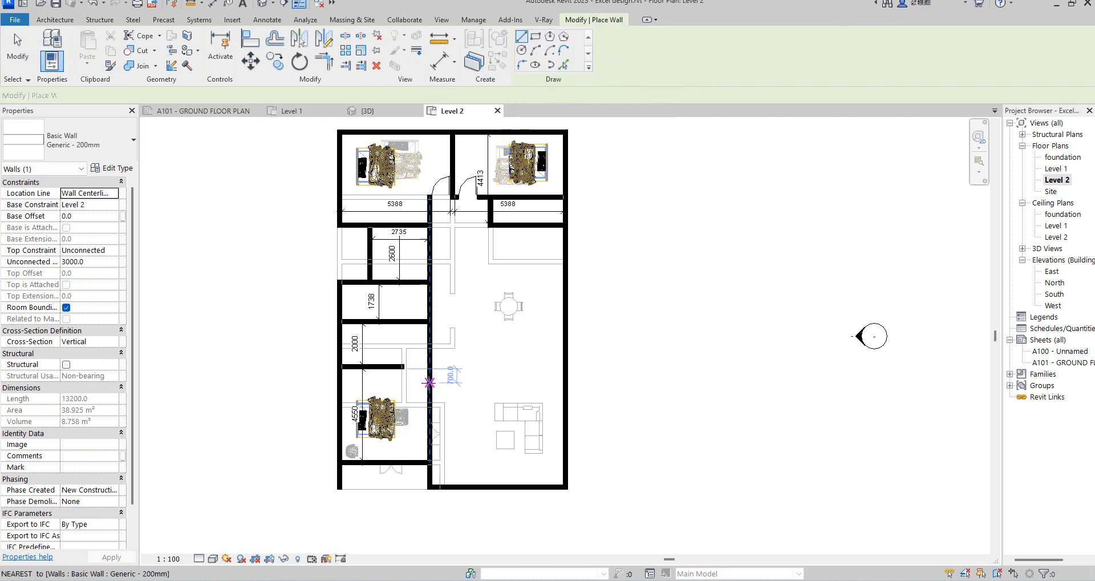
click(429, 385)
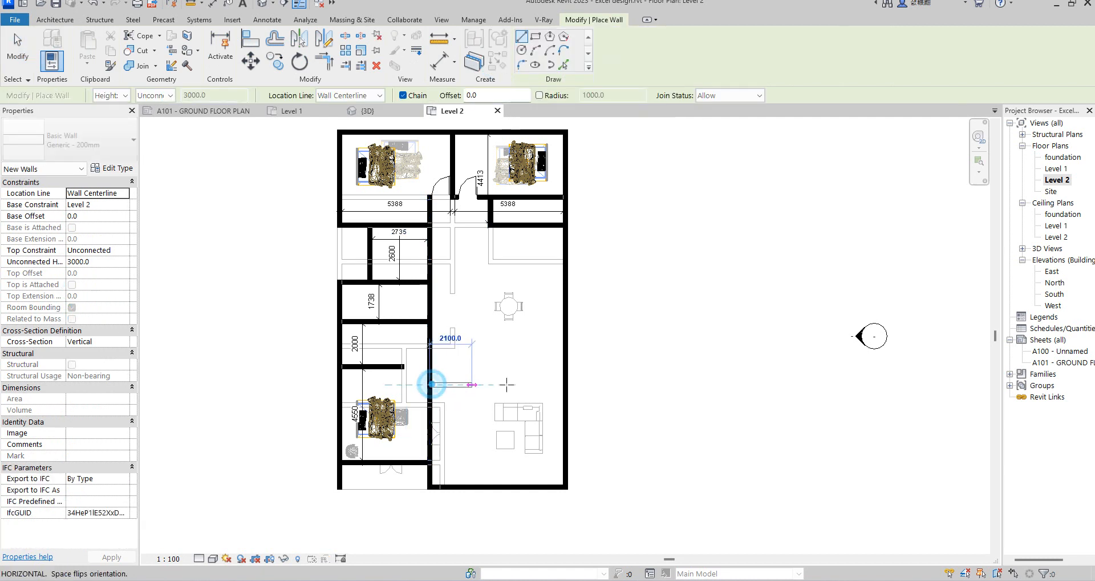
click(564, 384)
key(Escape)
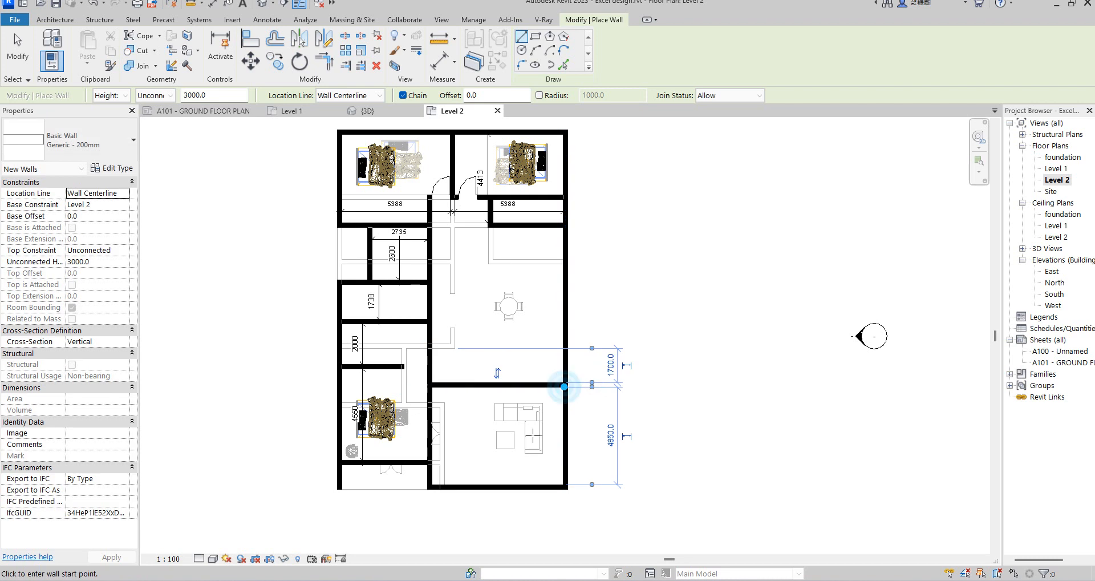
Draw an L-shaped partition above the new horizontal wall, enclosing a closet about 1375 mm deep against the right exterior wall, and end the wall command
click(488, 384)
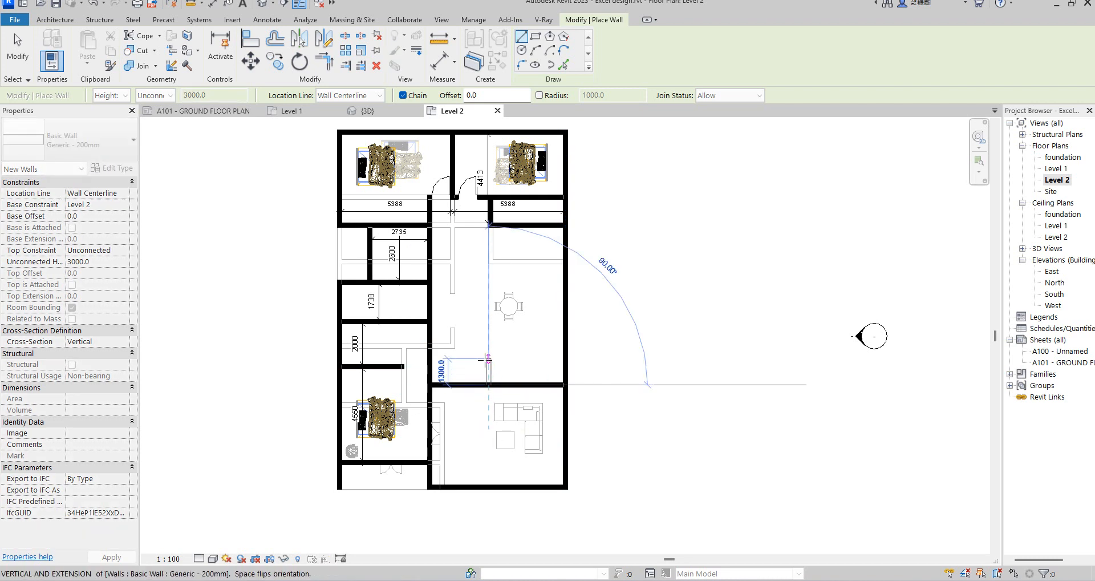
click(488, 352)
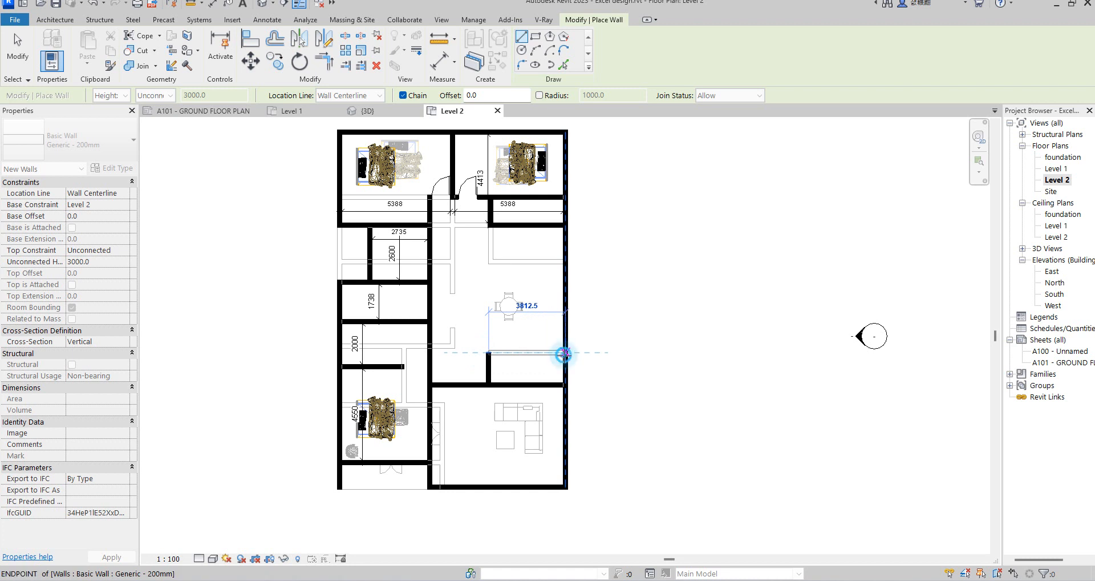
click(563, 352)
key(Escape)
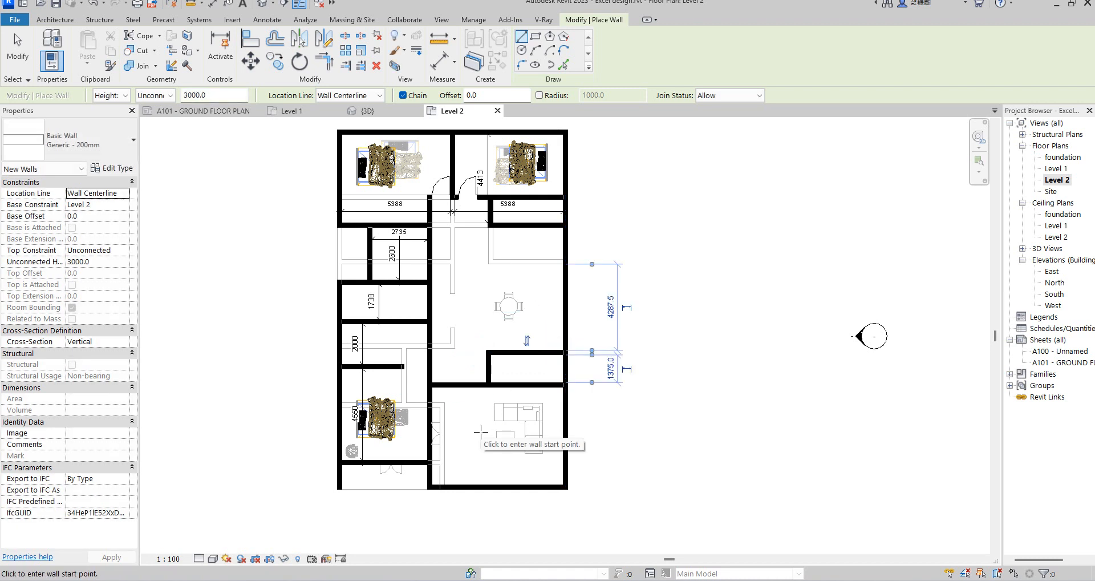
right_click(691, 264)
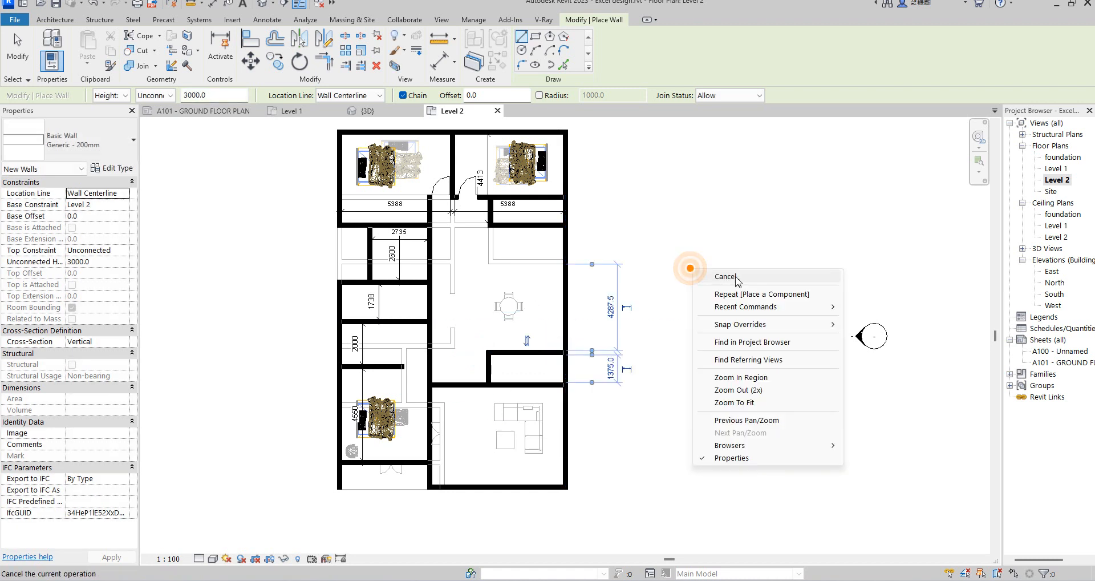
click(736, 275)
scroll(498, 410, up, 2)
scroll(498, 409, up, 2)
right_click(692, 292)
click(707, 303)
Place a Queen_size_2_6152 bed in the new lower right room with its headboard facing the right exterior wall
scroll(570, 371, down, 3)
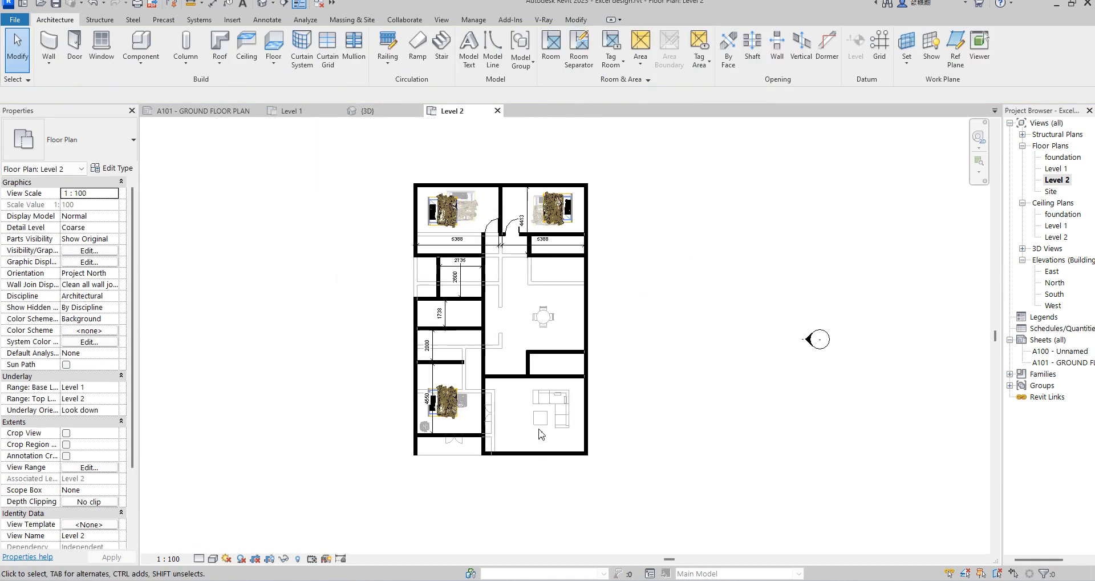
click(439, 415)
click(492, 43)
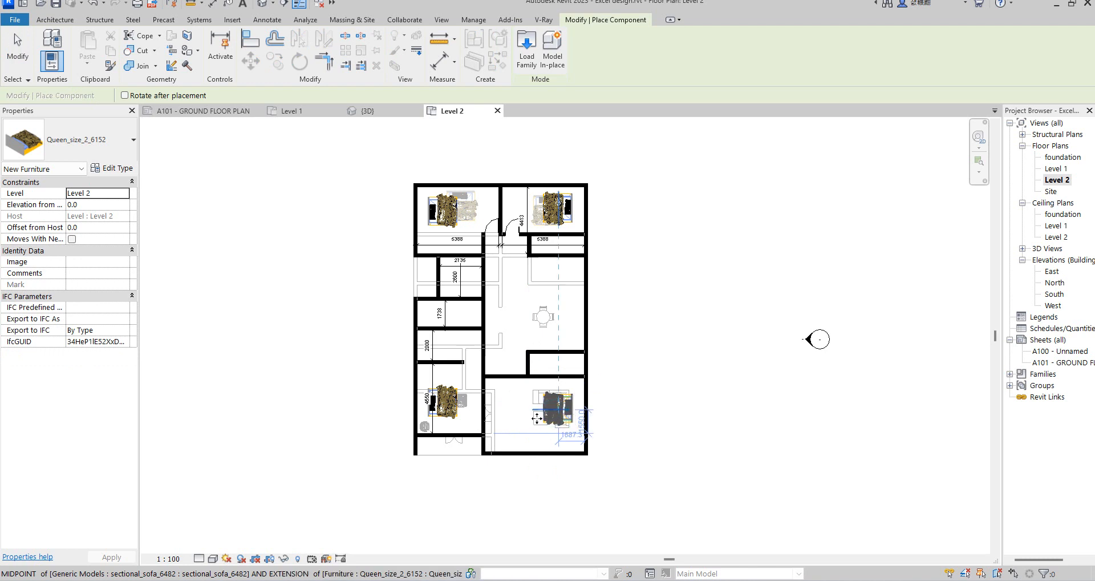
scroll(545, 409, up, 2)
key(Escape)
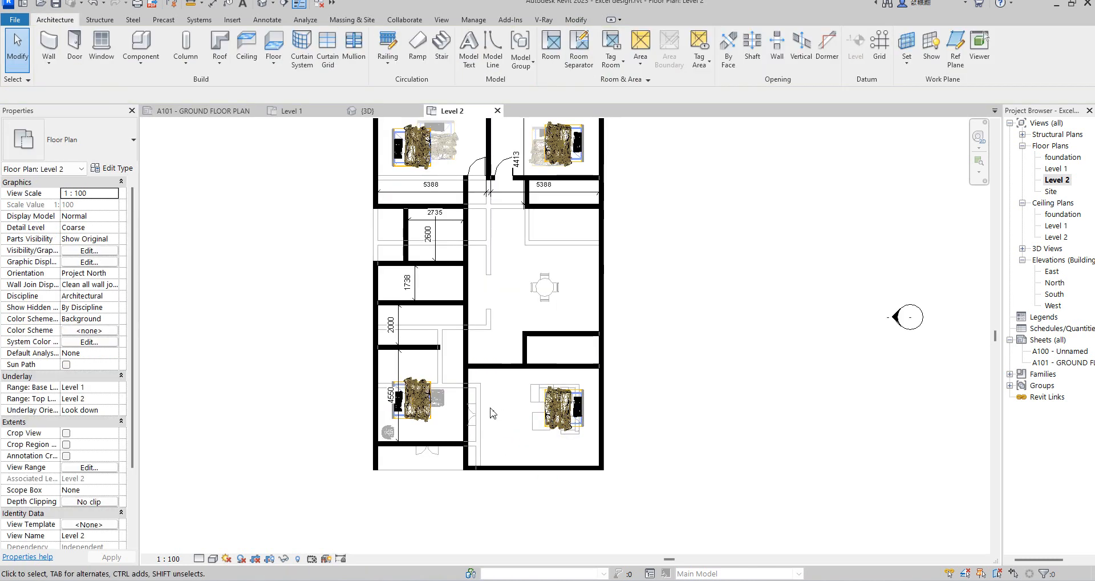
Add aligned dimensions for the lower right room's height and the width of the small closet directly above it
click(575, 20)
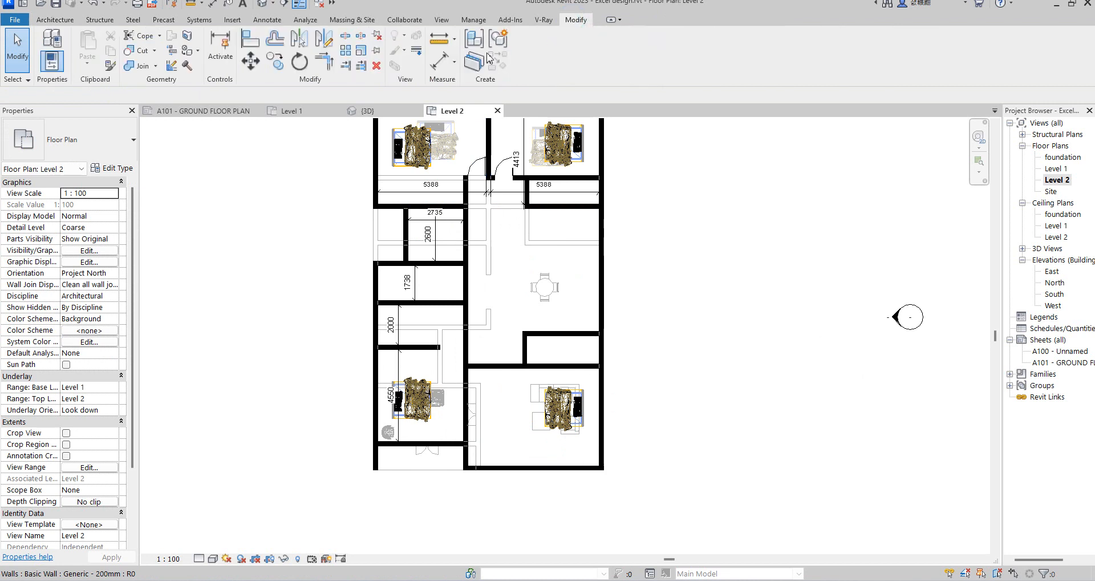
click(438, 66)
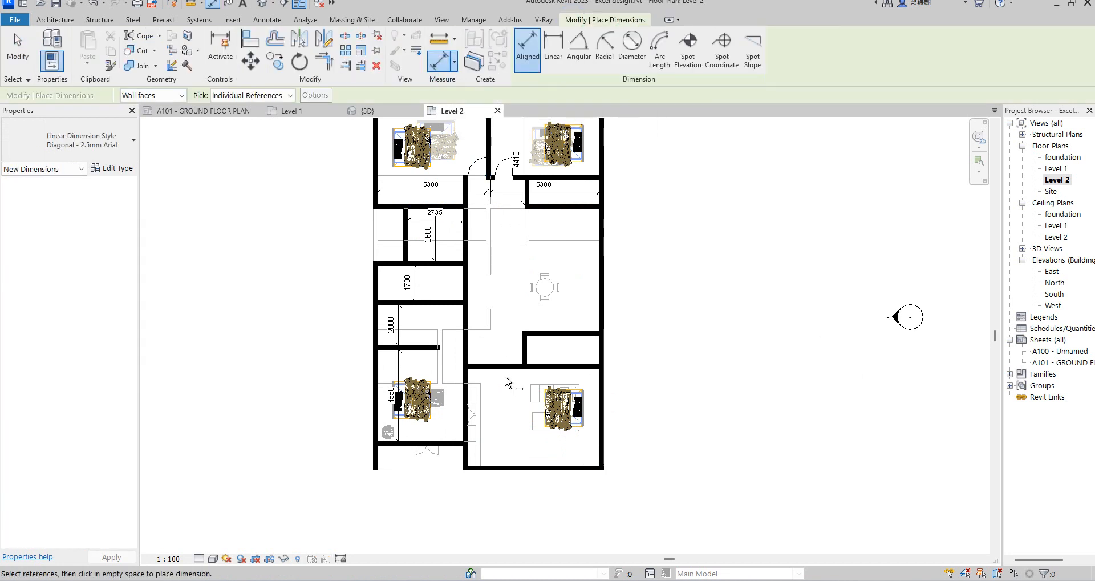
click(513, 468)
click(515, 438)
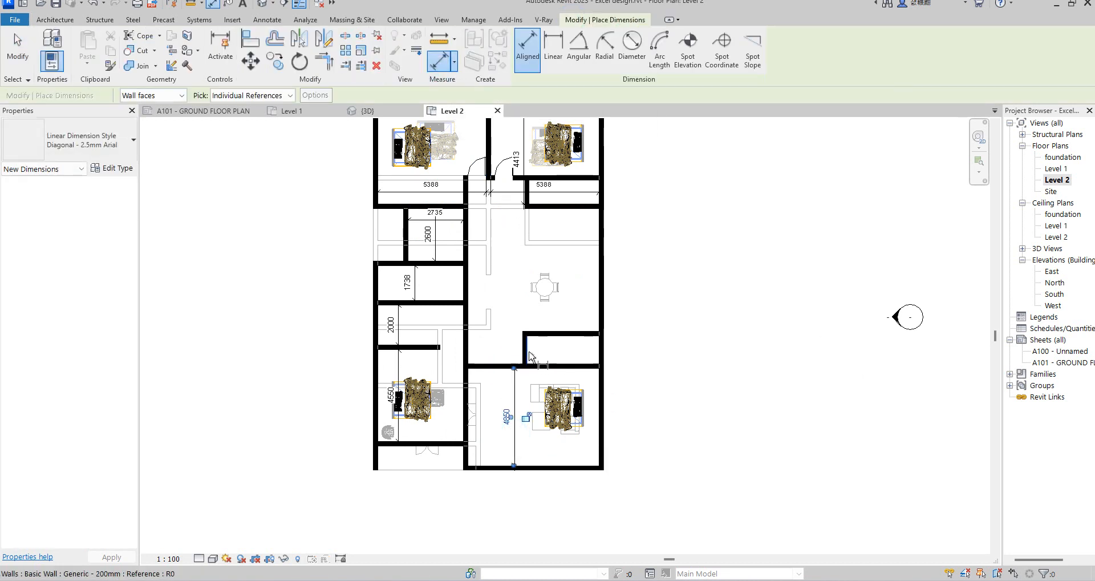
click(528, 350)
click(599, 351)
scroll(550, 352, up, 2)
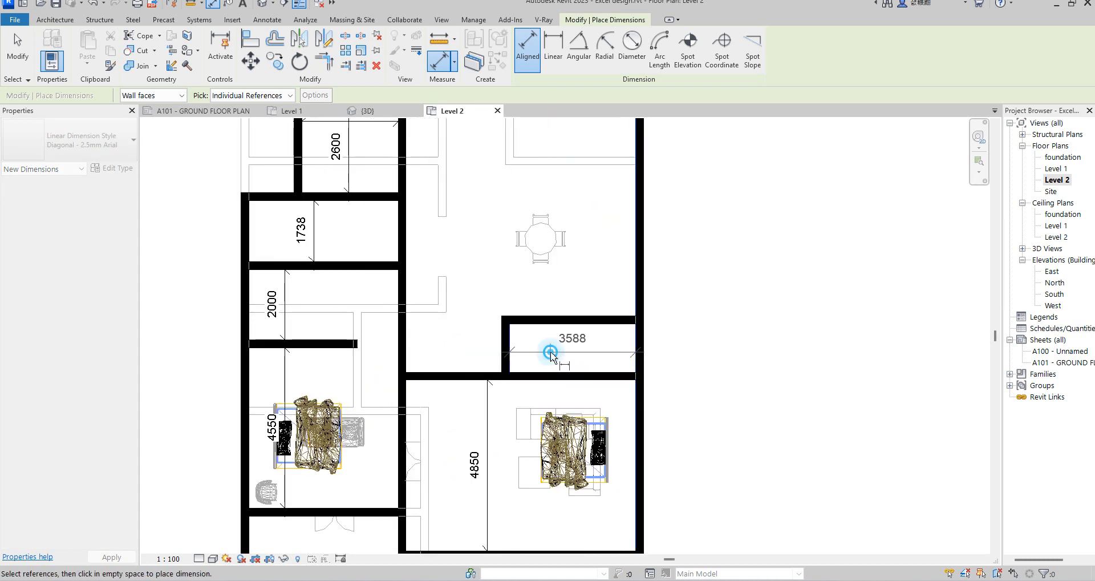
click(551, 352)
Dimension the lower right room's width between the long vertical wall and the right exterior wall, and end the dimension command
click(405, 430)
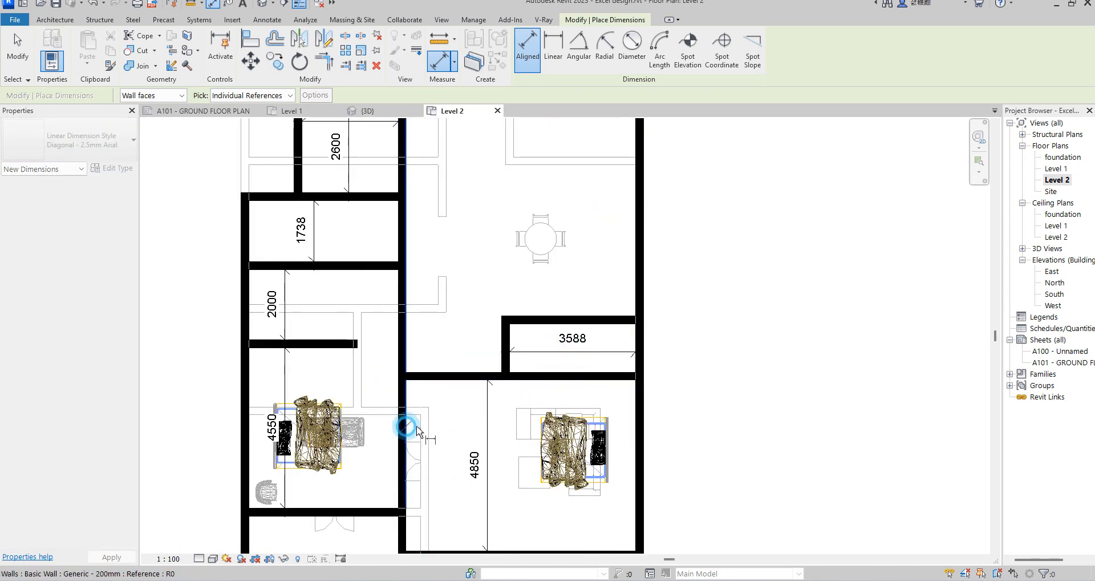
click(633, 431)
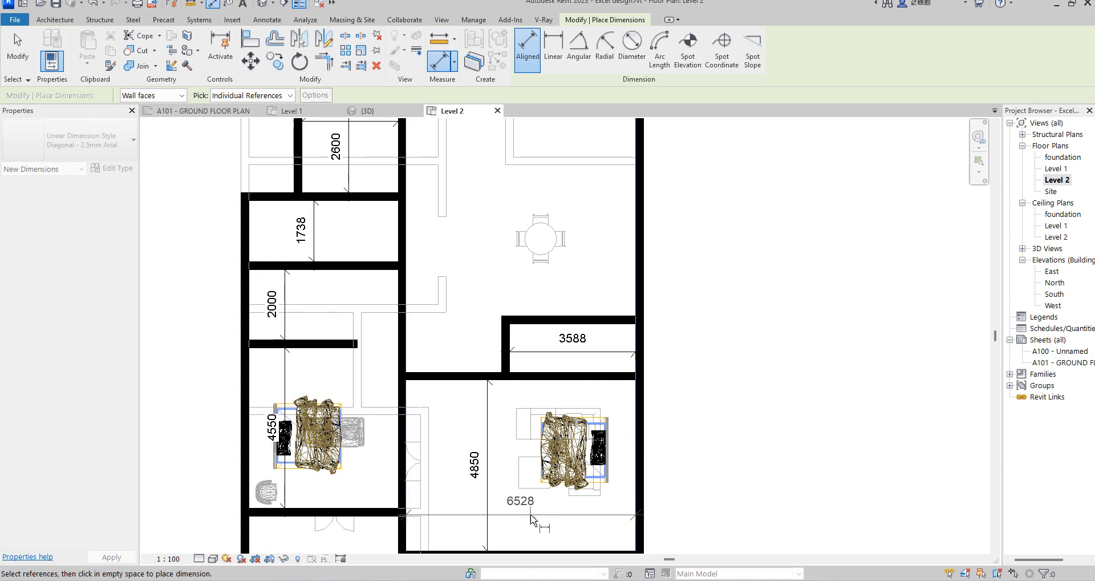
click(531, 532)
scroll(456, 440, down, 3)
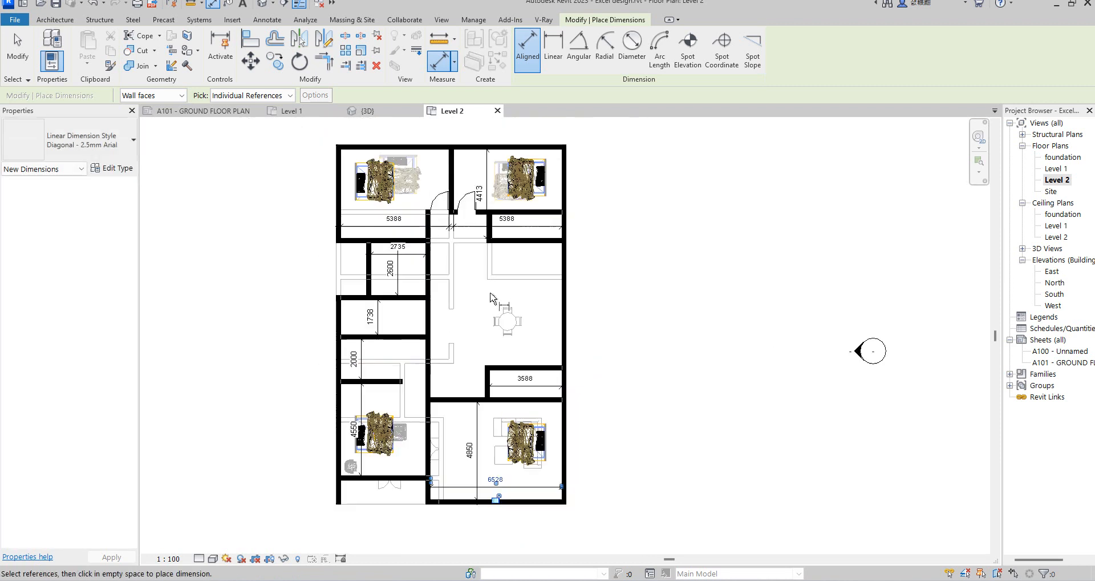
right_click(708, 192)
click(736, 201)
right_click(657, 217)
click(707, 227)
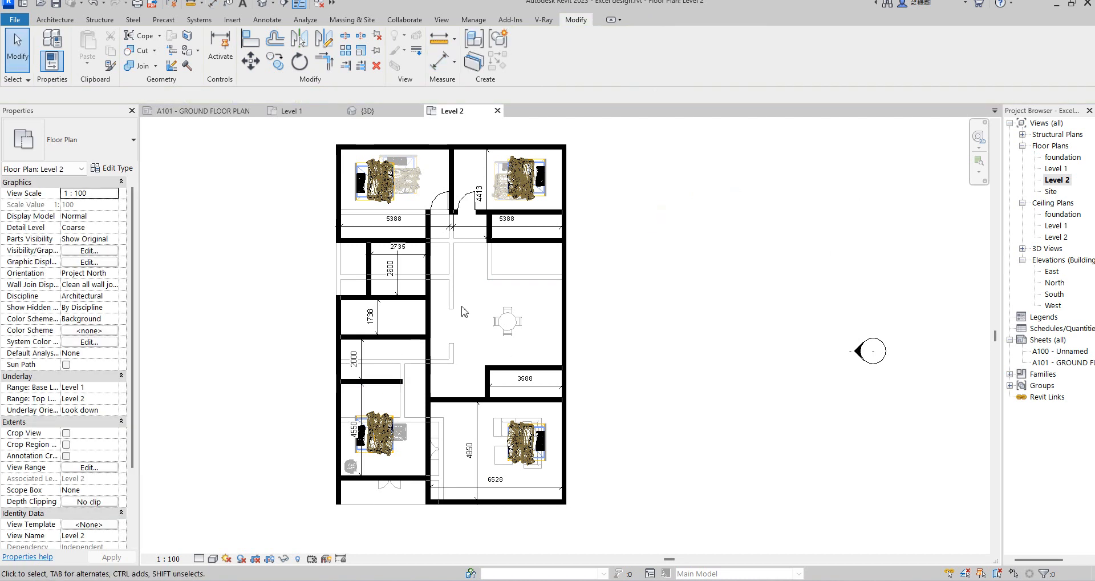
Review the Level 2 layout, from the lower bedrooms and central space up to the two upper bedrooms and their doors
scroll(450, 365, up, 2)
scroll(457, 337, down, 3)
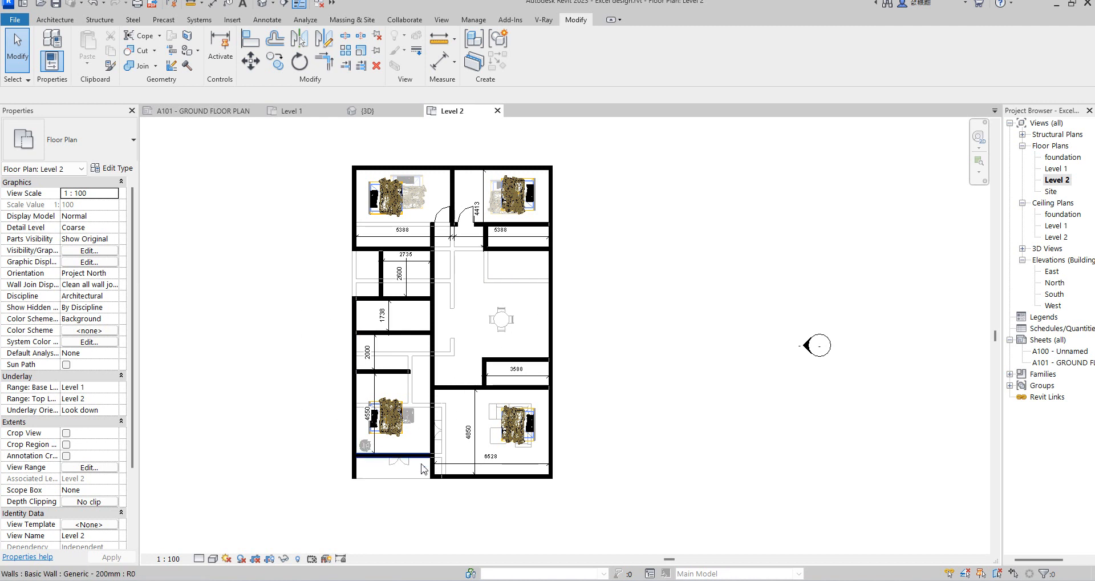
scroll(414, 477, up, 2)
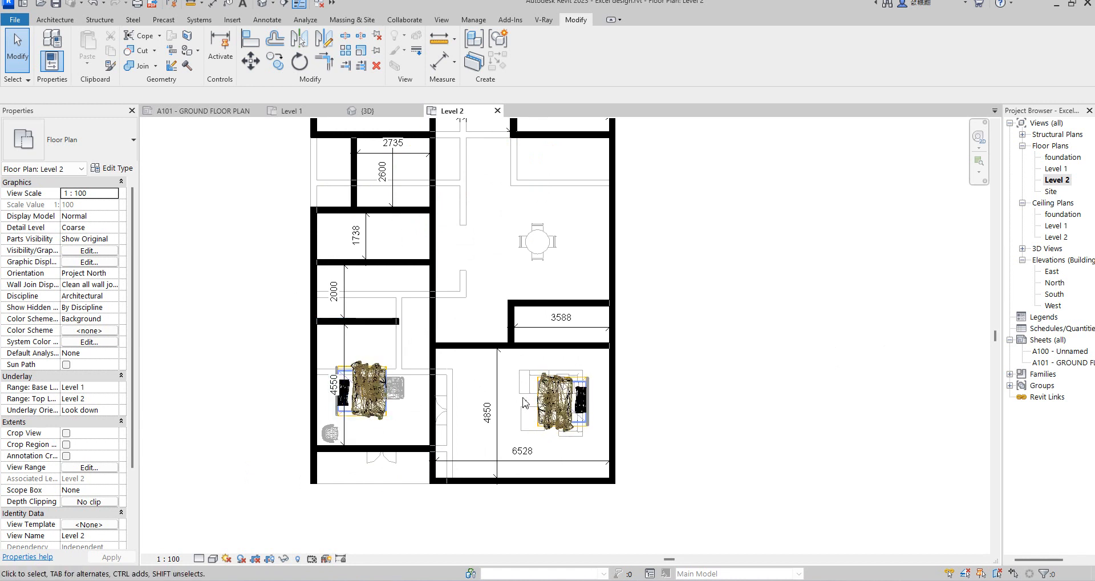
scroll(515, 427, down, 2)
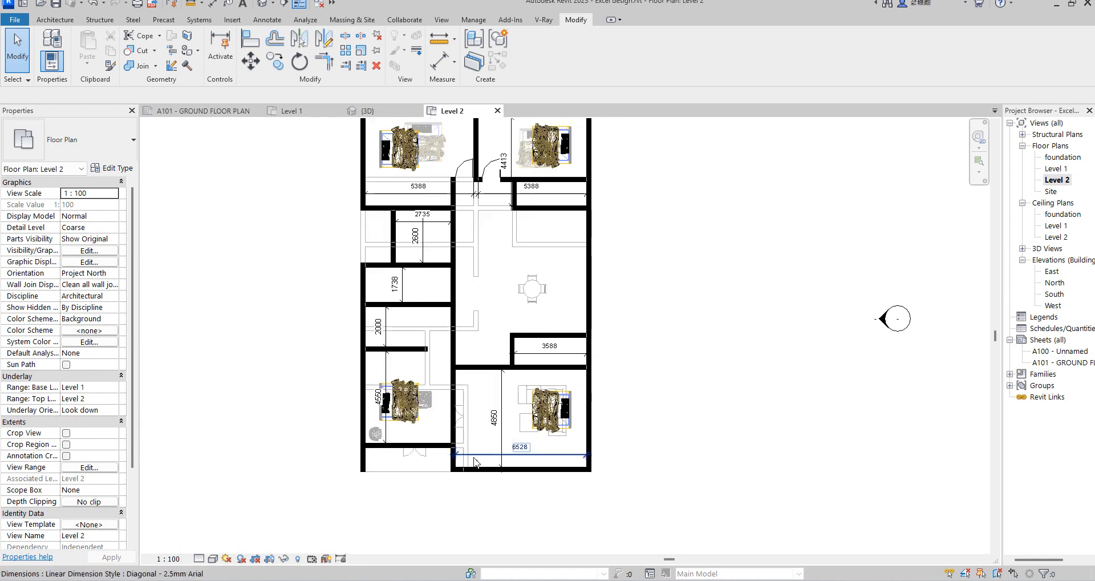
scroll(411, 459, up, 1)
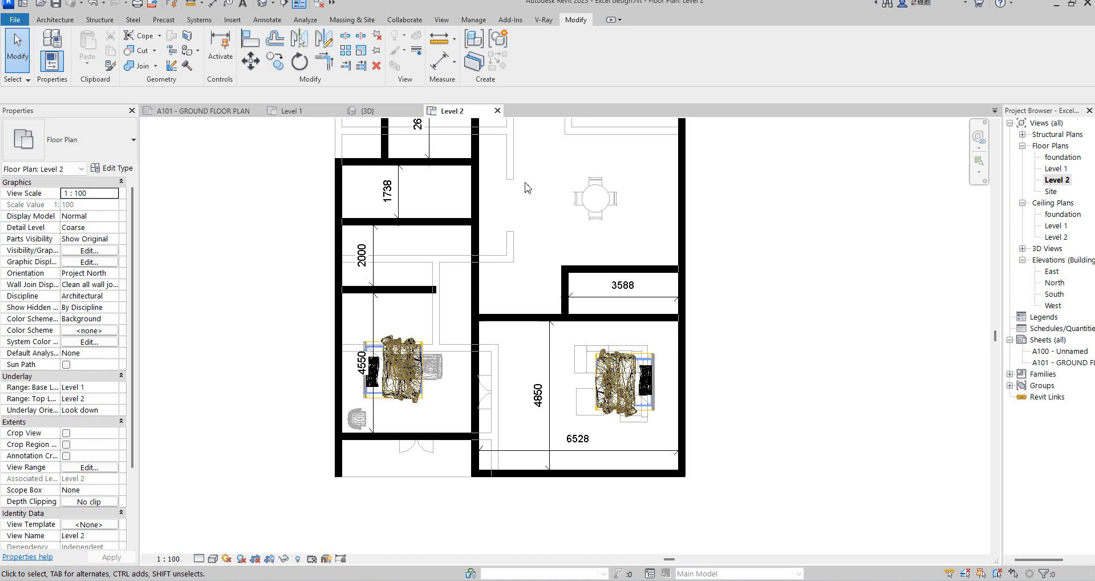
scroll(535, 286, down, 1)
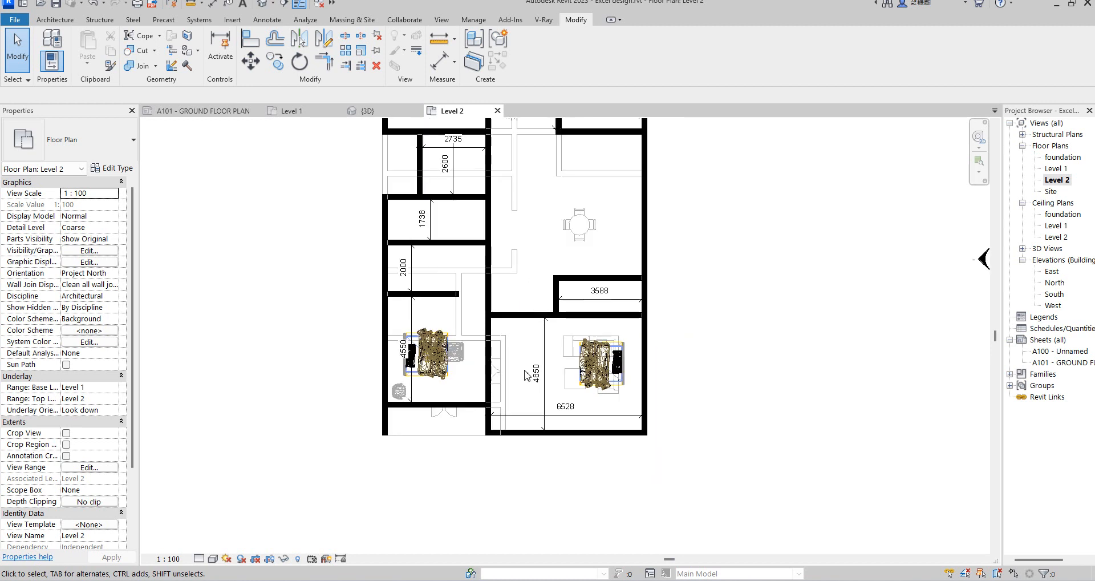
scroll(528, 375, down, 2)
scroll(490, 171, up, 3)
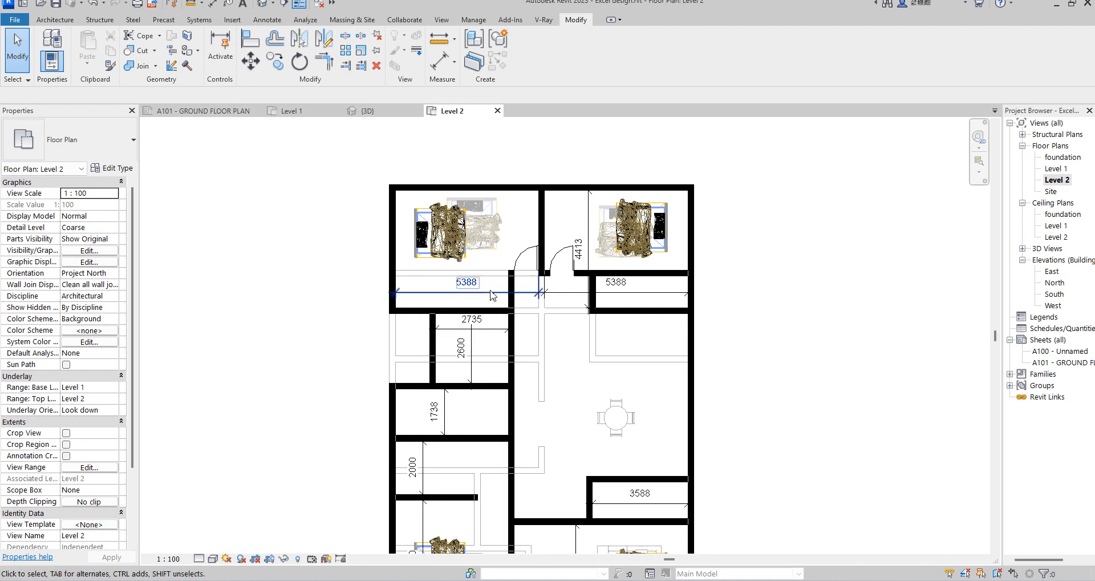
scroll(456, 345, up, 2)
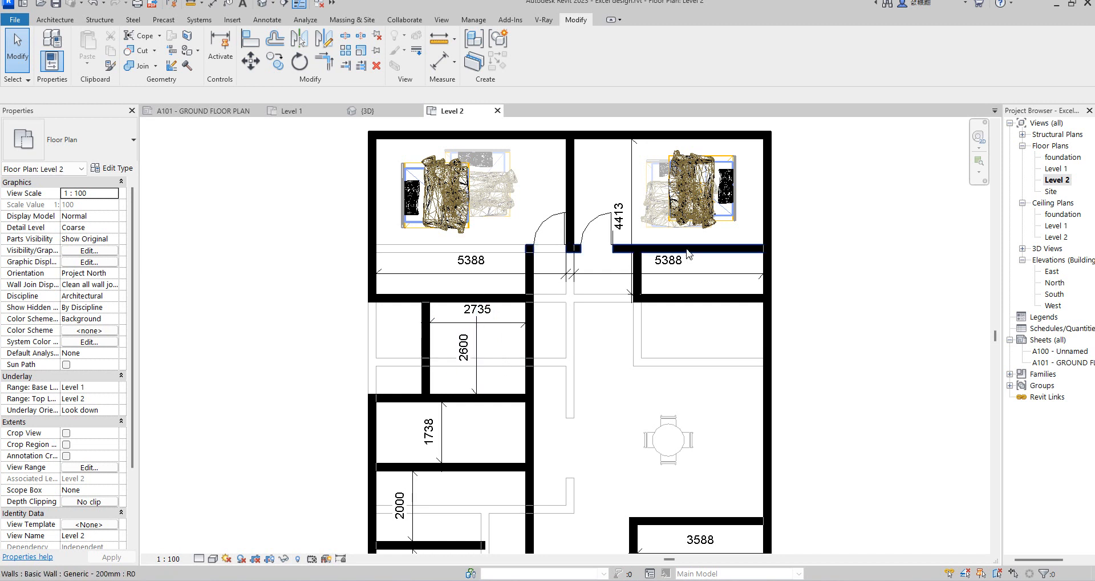
scroll(701, 261, down, 2)
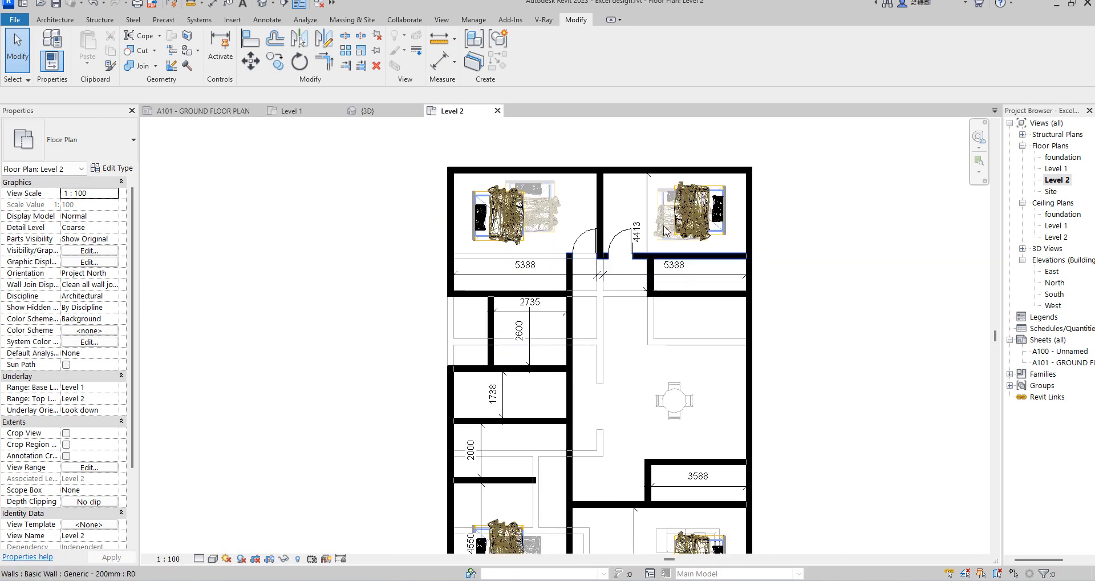
Flip the upper right bedroom door's swing so it is hinged on the side of the wall dividing the two upper bedrooms
scroll(619, 251, up, 2)
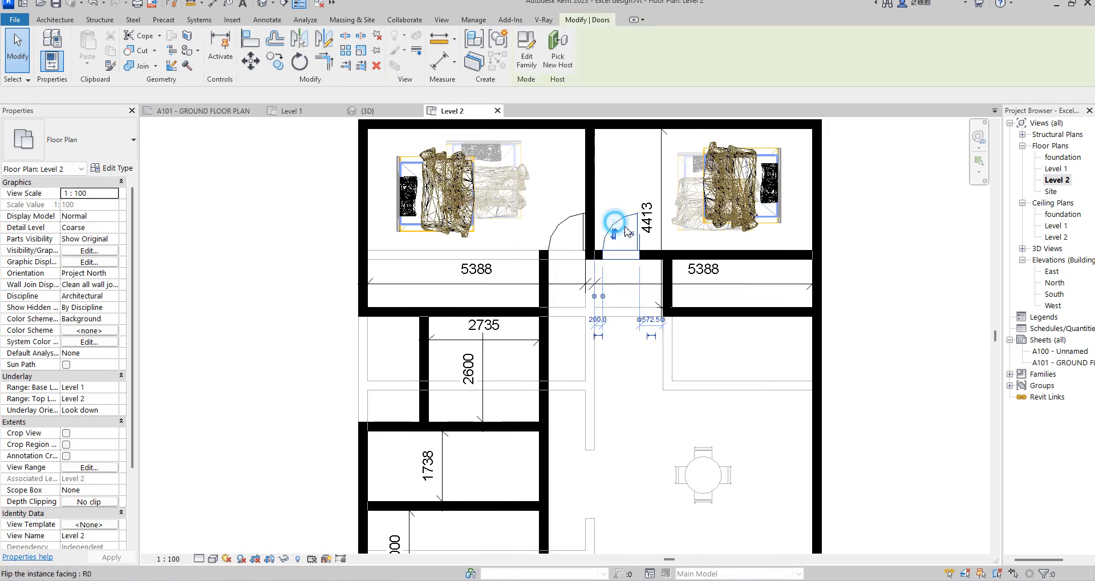
click(615, 225)
click(627, 188)
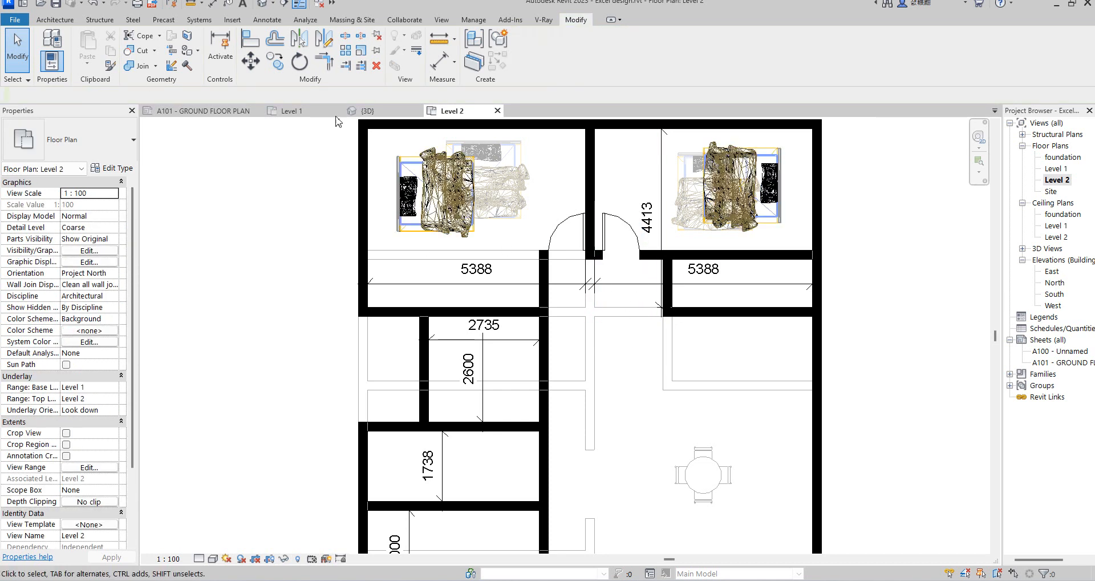
click(251, 38)
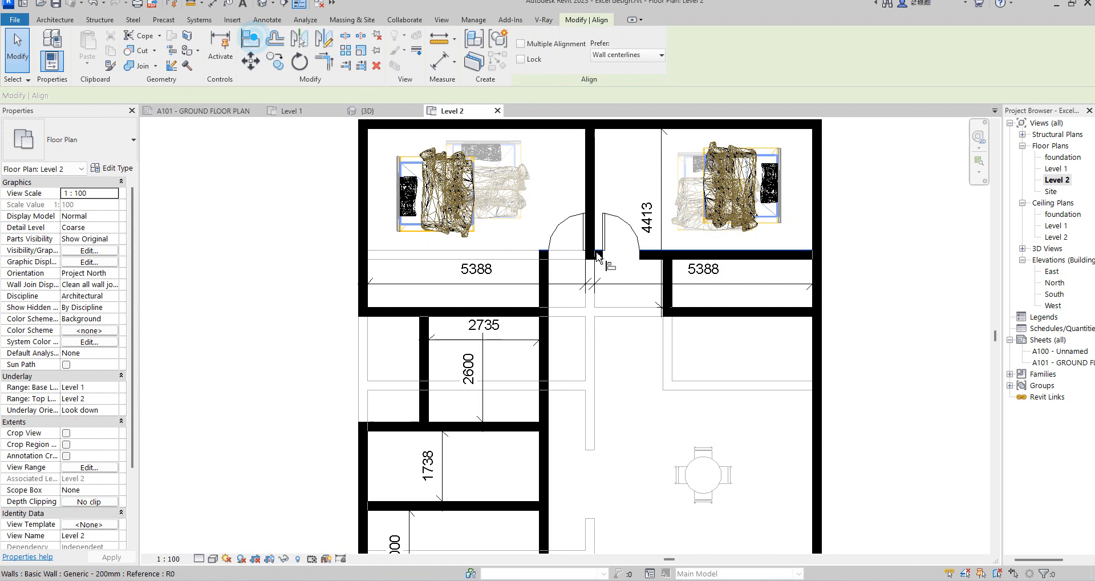
click(597, 199)
right_click(631, 178)
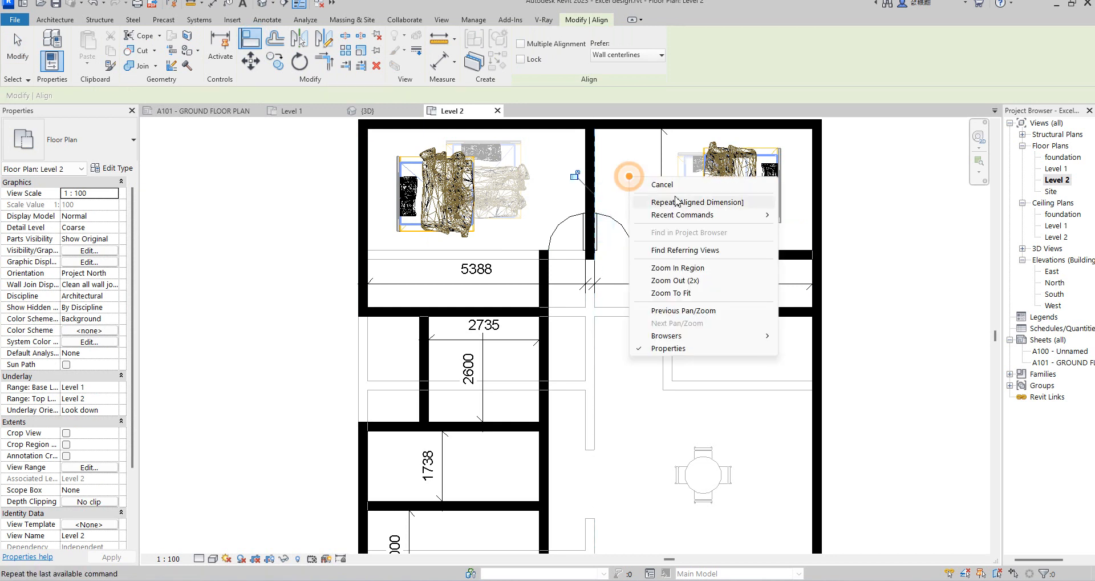
click(616, 171)
right_click(616, 171)
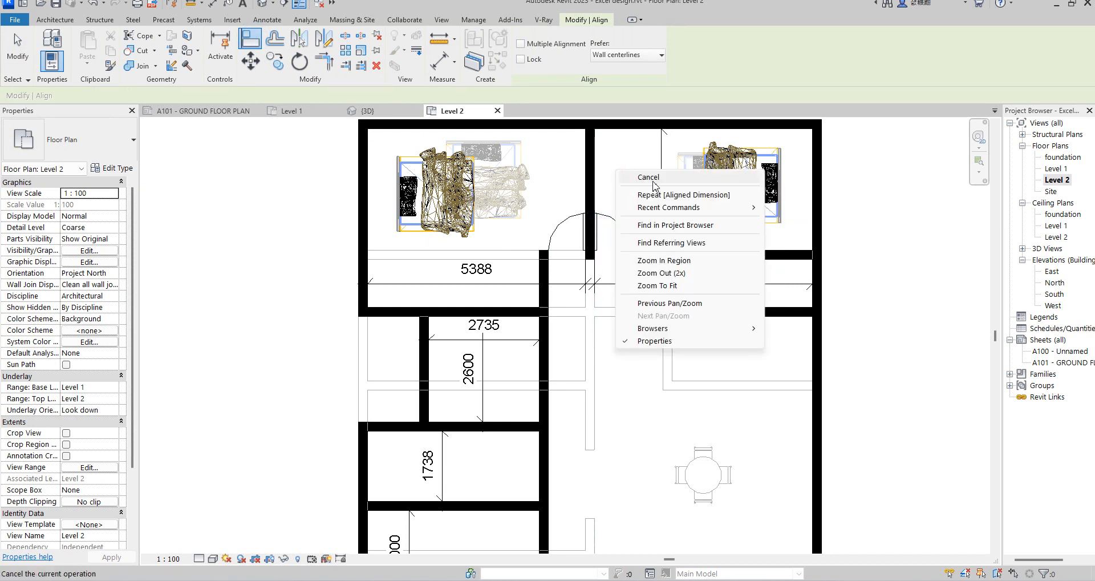
click(647, 176)
Place 0915 x 2134mm single-flush doors in the wall below the upper left bedroom, one for each of the two small rooms beneath it
scroll(599, 218, down, 3)
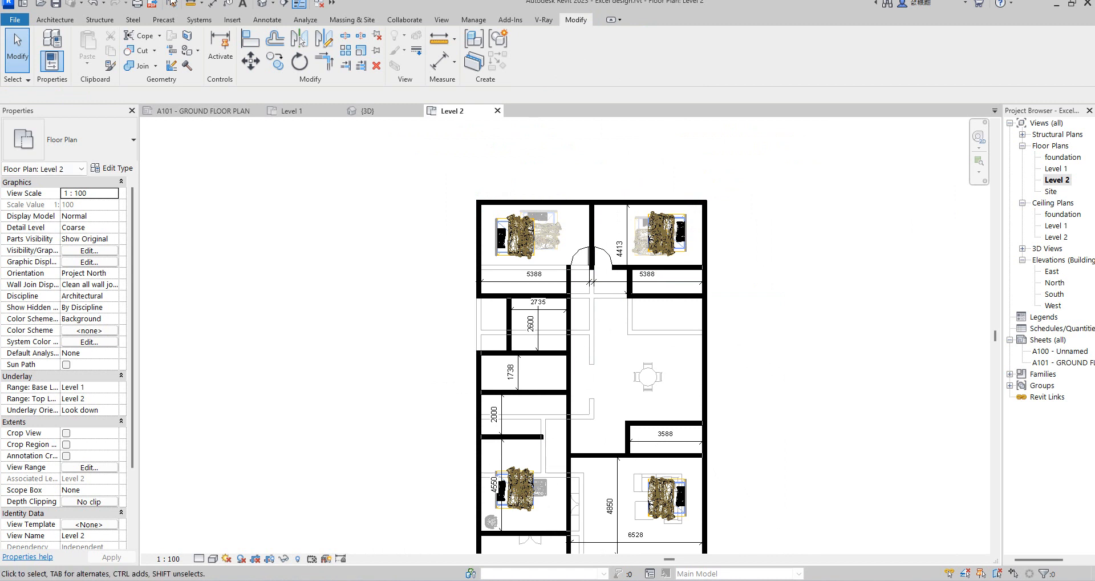
click(55, 22)
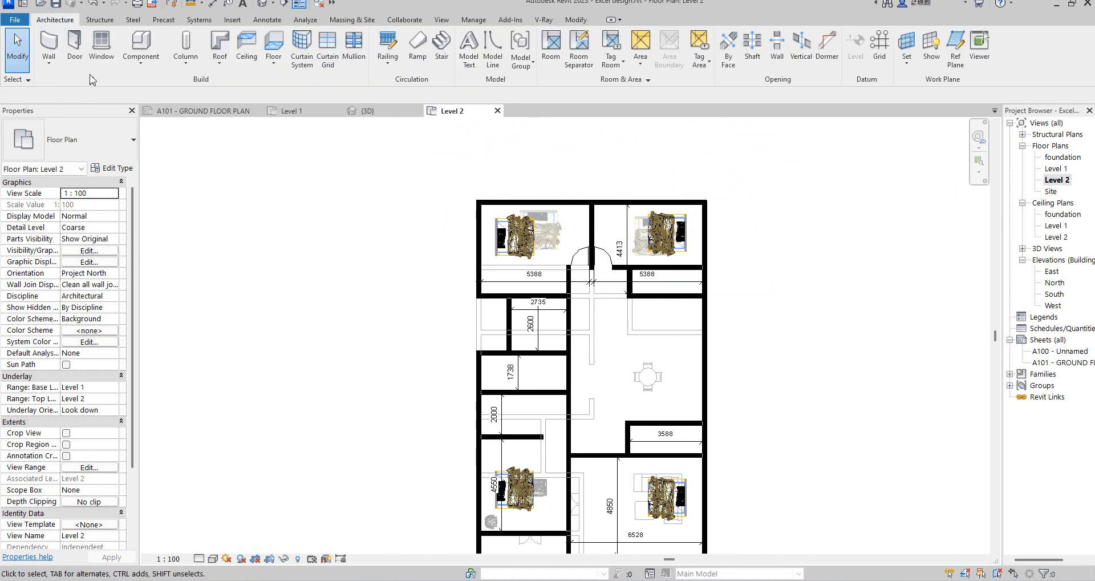
click(73, 55)
scroll(539, 338, up, 4)
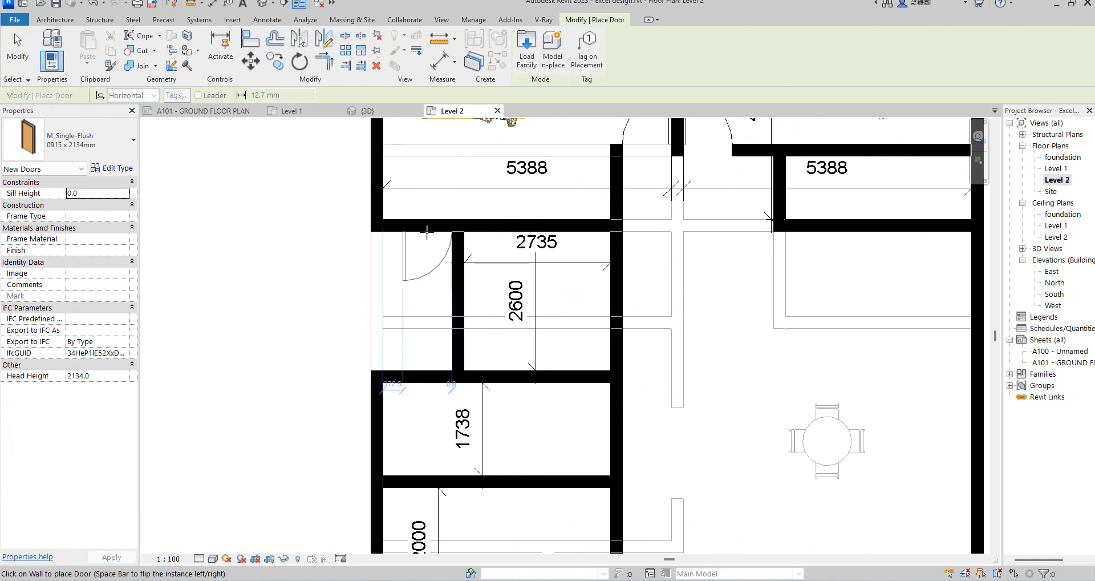
click(555, 233)
scroll(555, 231, down, 5)
scroll(580, 338, up, 3)
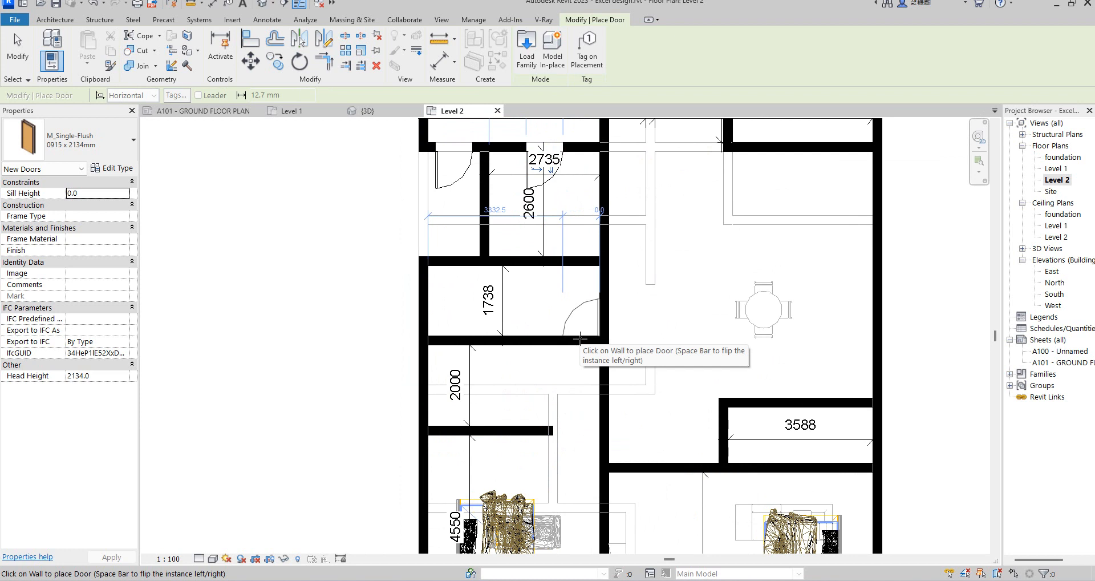
Place single-flush doors in the lower wall of the 1738 mm high room and in the long vertical wall just above the lower right bedroom
click(580, 338)
scroll(582, 343, down, 5)
scroll(602, 532, up, 4)
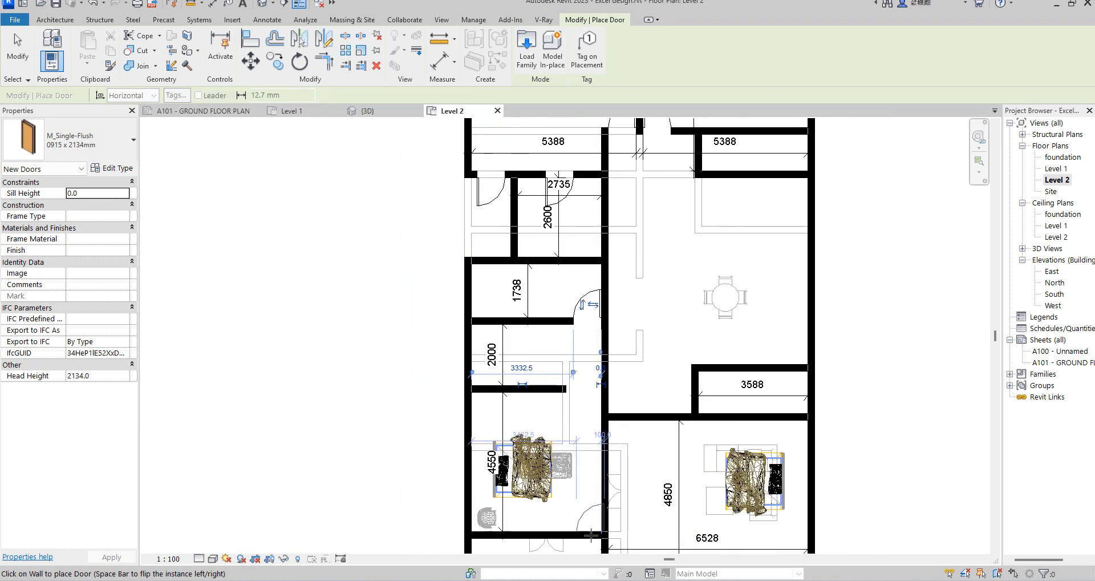
scroll(623, 513, down, 4)
scroll(608, 405, up, 4)
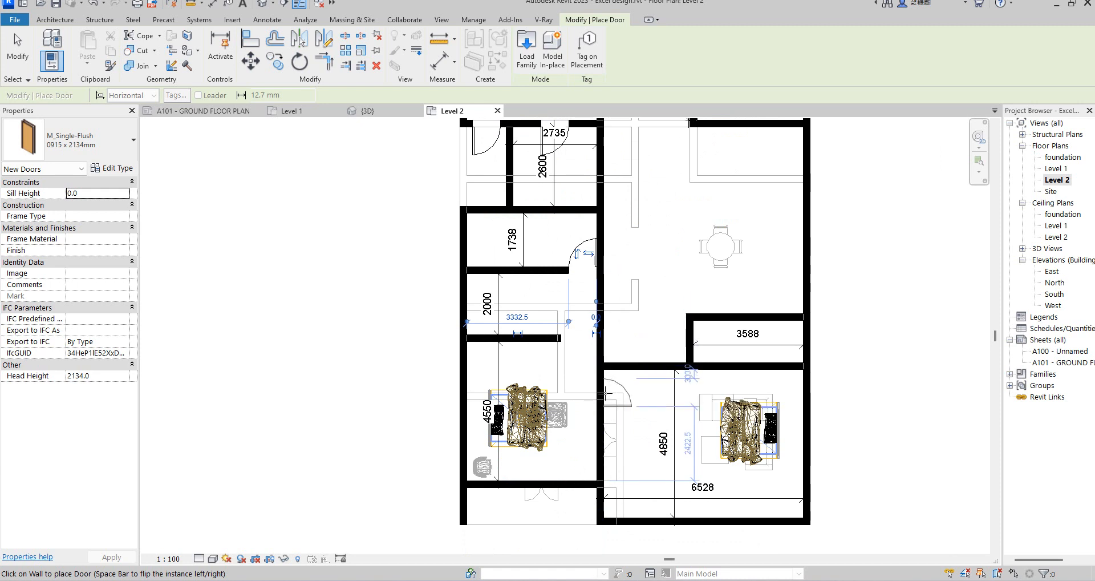
scroll(604, 394, up, 1)
scroll(605, 394, up, 5)
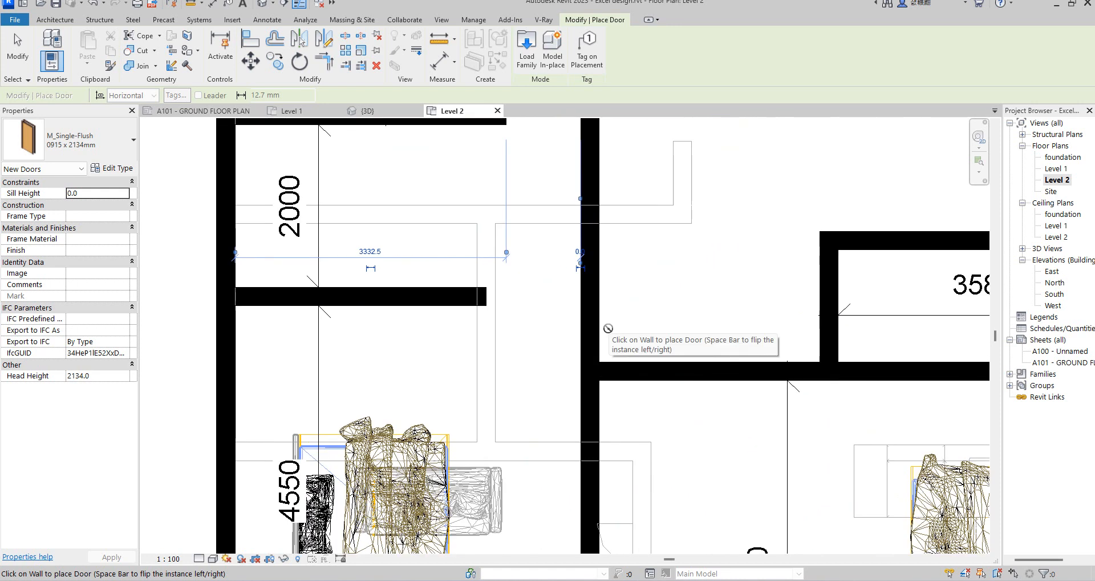
click(604, 331)
Place two single-flush doors in the lower right bedroom's upper wall, one from the central space and one into the closet
scroll(601, 384, down, 3)
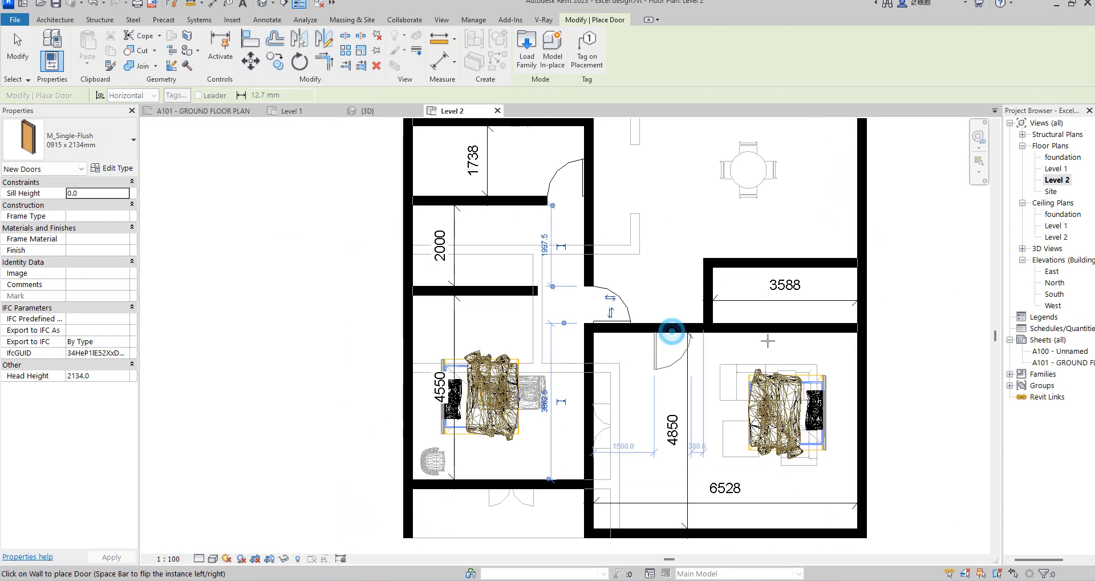
click(671, 331)
click(793, 328)
scroll(693, 293, down, 4)
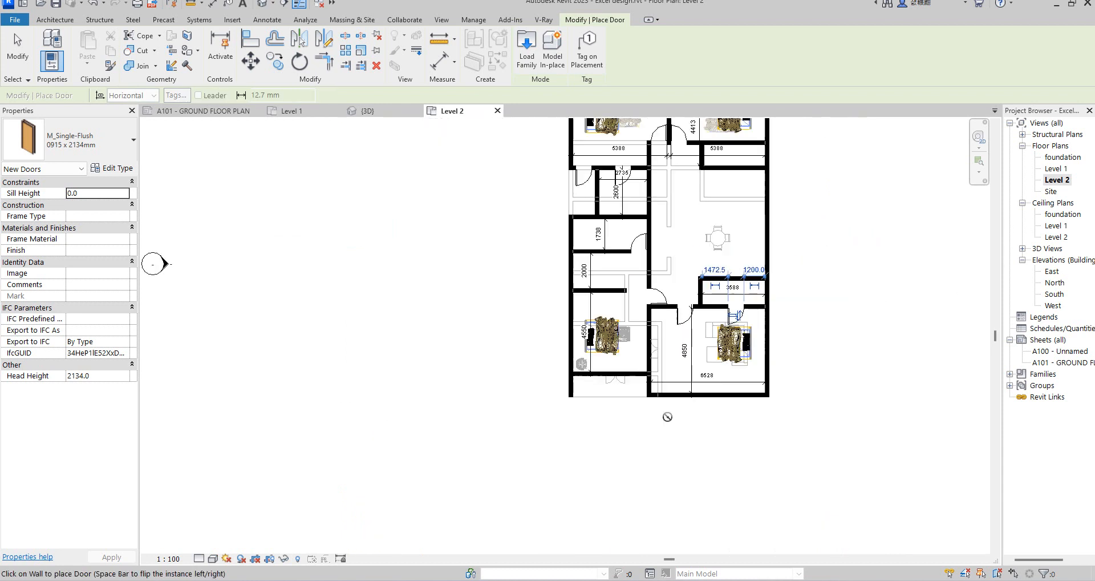
Place single-flush doors from the lower right and lower left bedrooms to the open area below the lower left bedroom, and end door placement
scroll(678, 359, up, 2)
scroll(638, 401, up, 3)
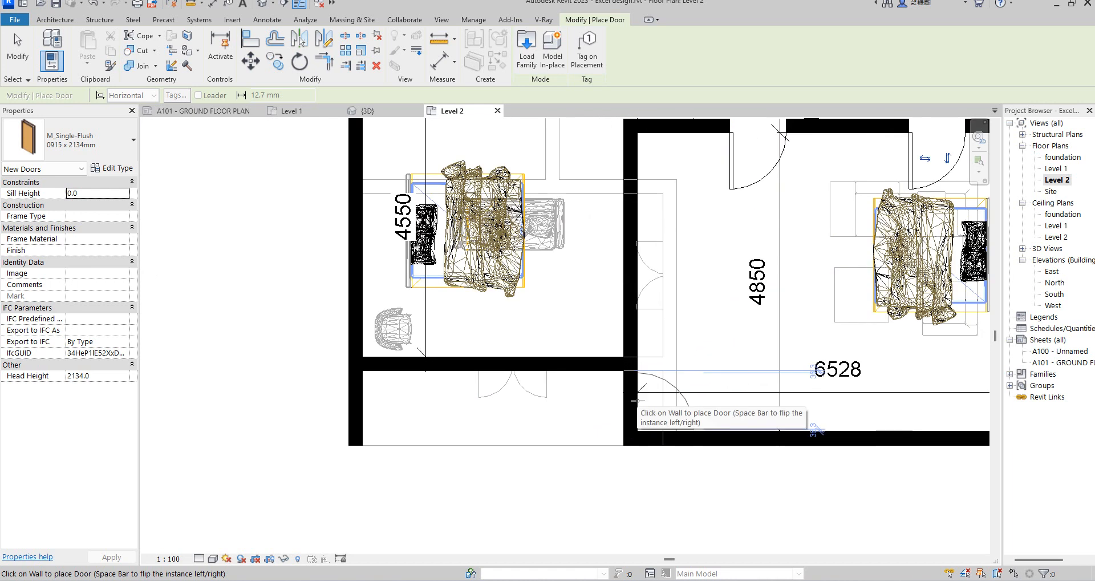
click(632, 400)
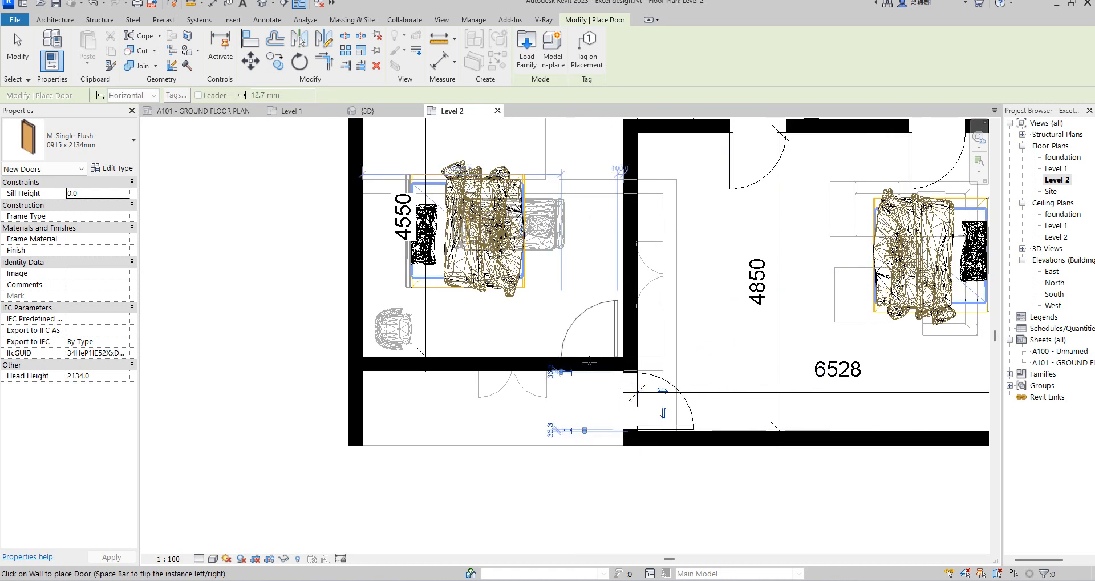
click(589, 362)
scroll(692, 306, down, 4)
right_click(686, 294)
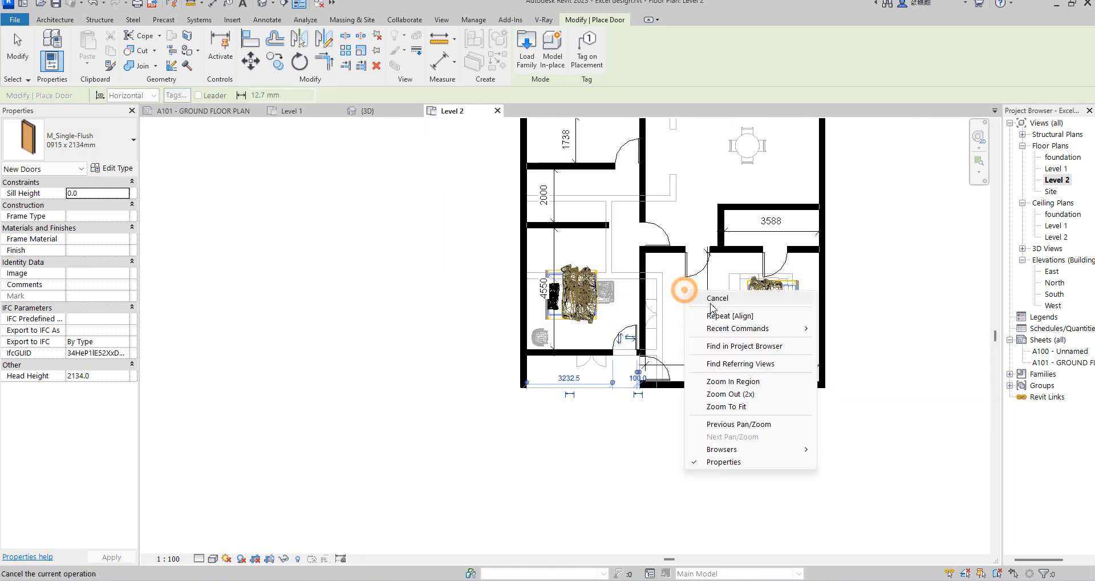
scroll(601, 416, down, 5)
right_click(640, 253)
click(668, 261)
Create a door similar to the upper right bedroom's door in the upper wall of that bedroom's closet, and end door placement
scroll(722, 177, up, 2)
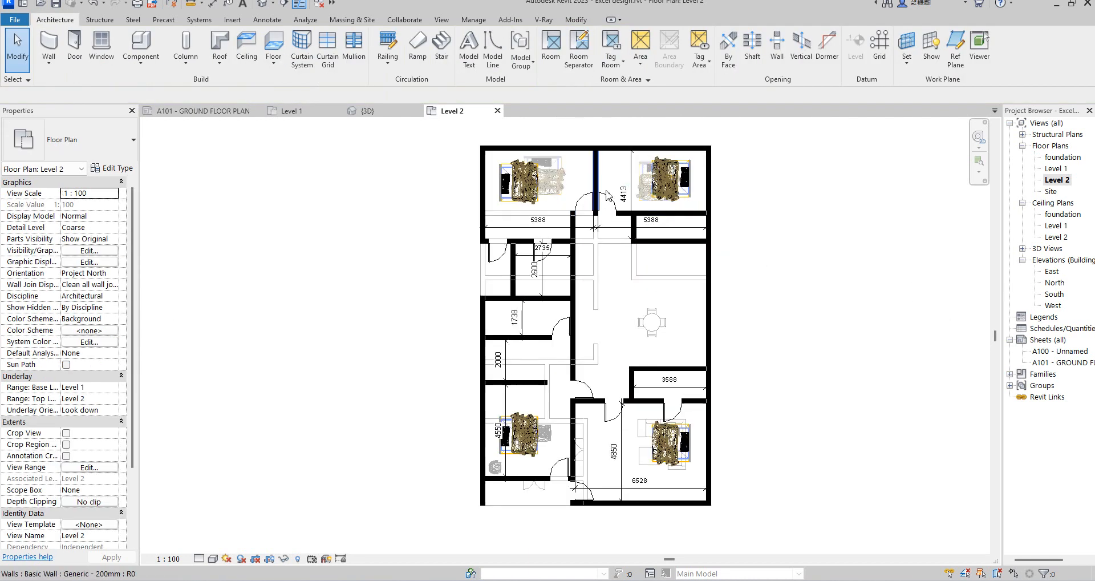
click(608, 199)
click(504, 69)
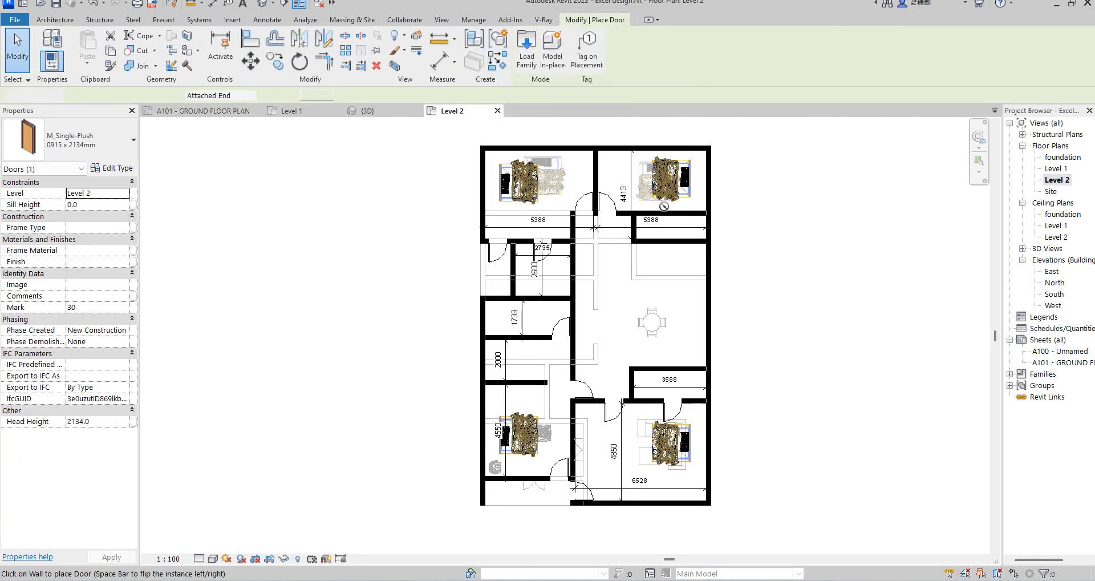
right_click(625, 296)
click(661, 308)
right_click(631, 307)
click(650, 314)
Set the Level 2 view's underlay base range to None
scroll(639, 342, up, 4)
scroll(589, 281, down, 5)
scroll(503, 360, up, 2)
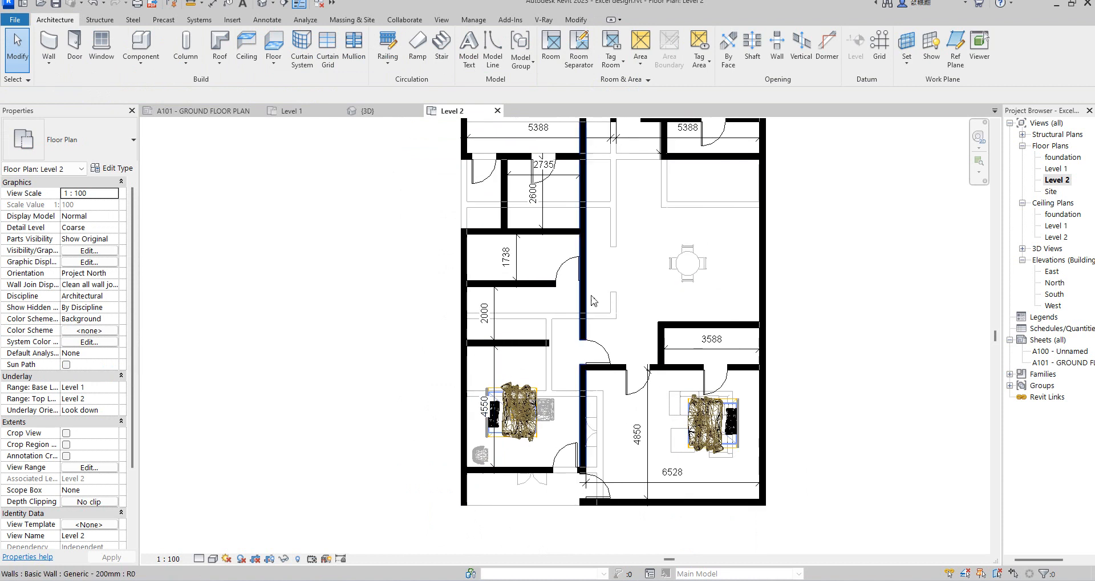
scroll(548, 273, down, 4)
scroll(656, 240, up, 2)
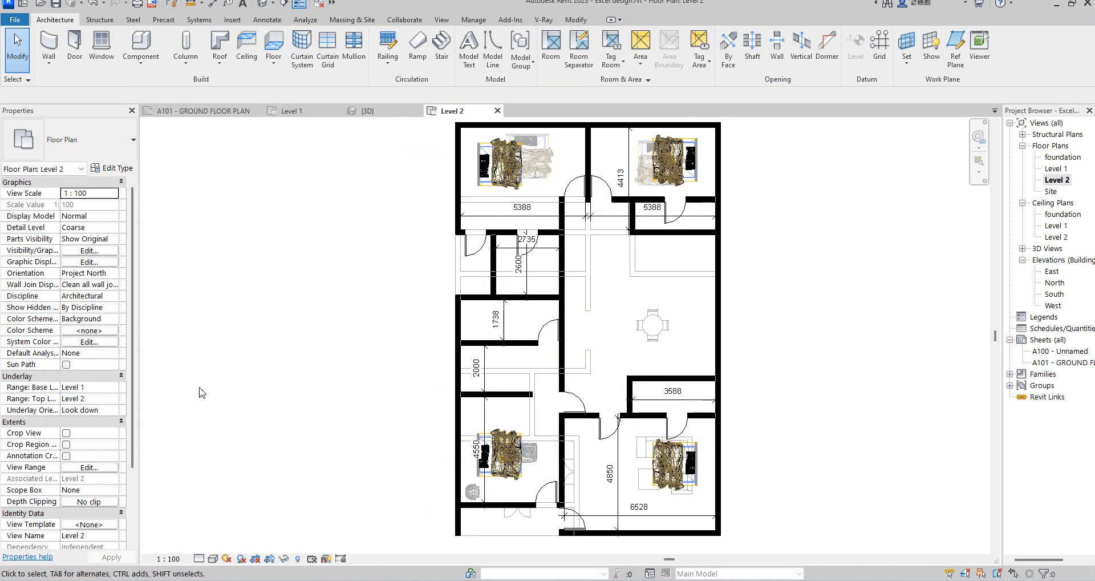
click(112, 388)
click(77, 399)
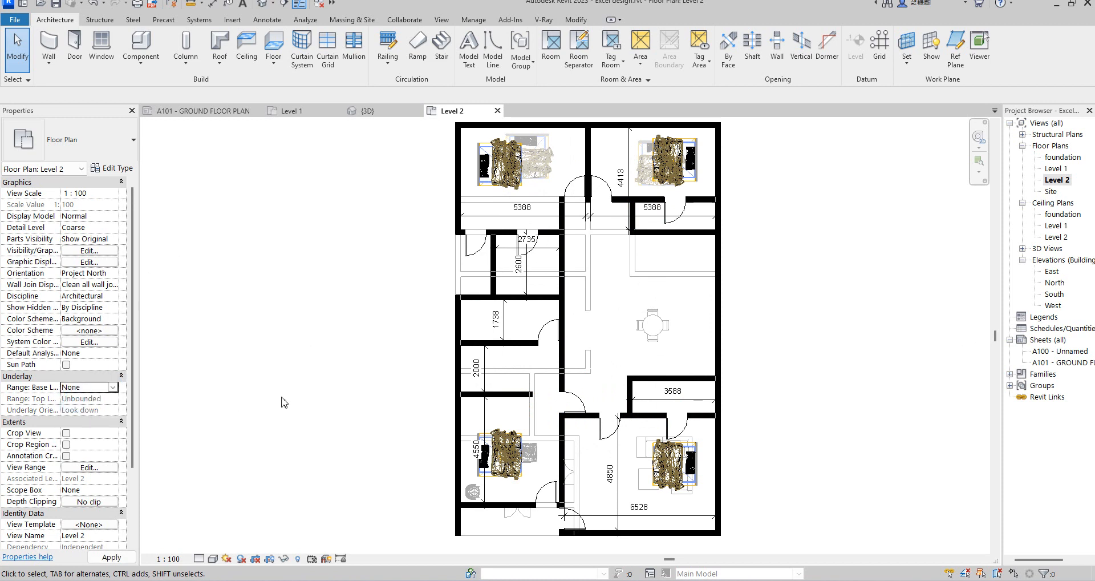
scroll(616, 228, down, 3)
scroll(675, 297, up, 2)
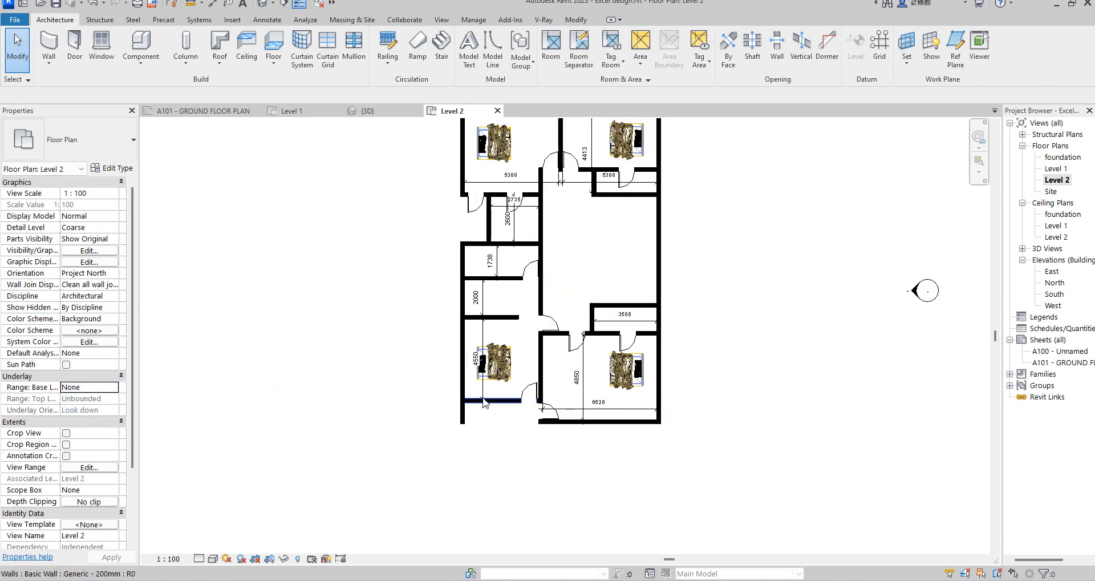
scroll(487, 407, down, 2)
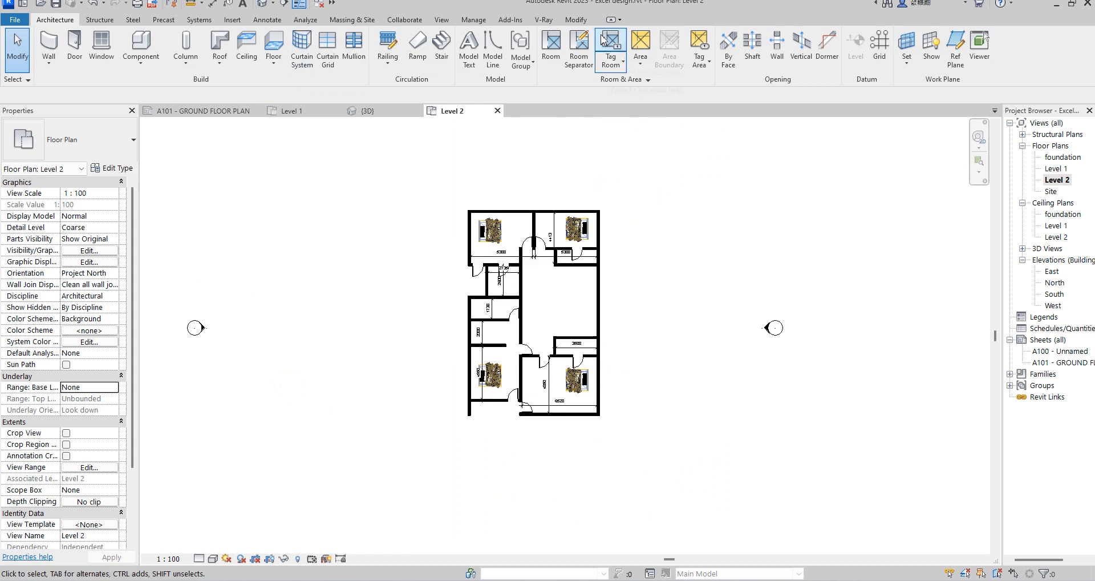
Create a Generic 150mm floor on Level 2 with a rectangular boundary around the outer corners of the exterior walls
click(574, 21)
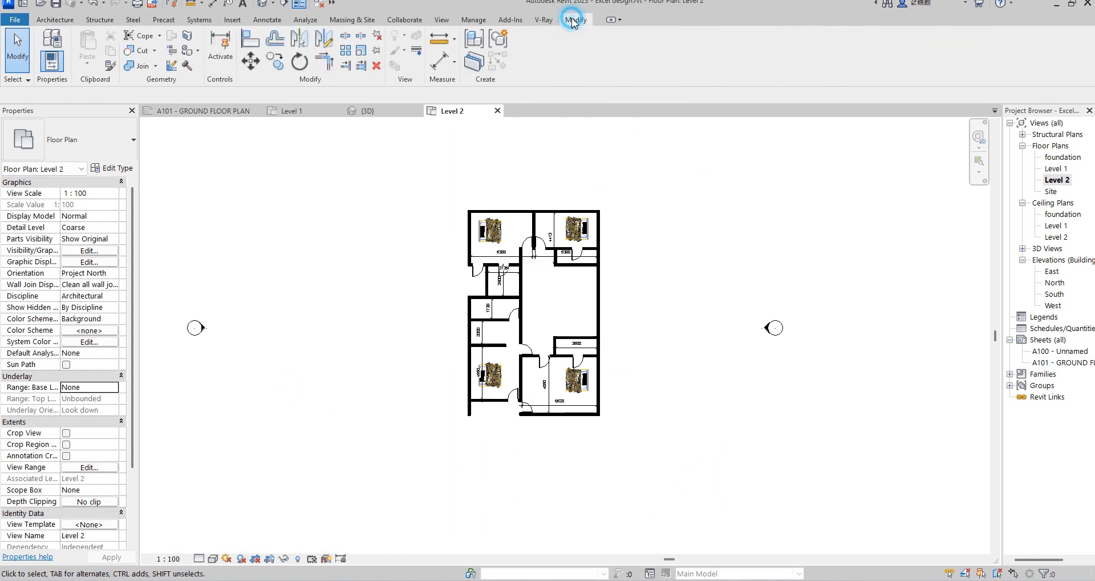
click(52, 20)
click(271, 61)
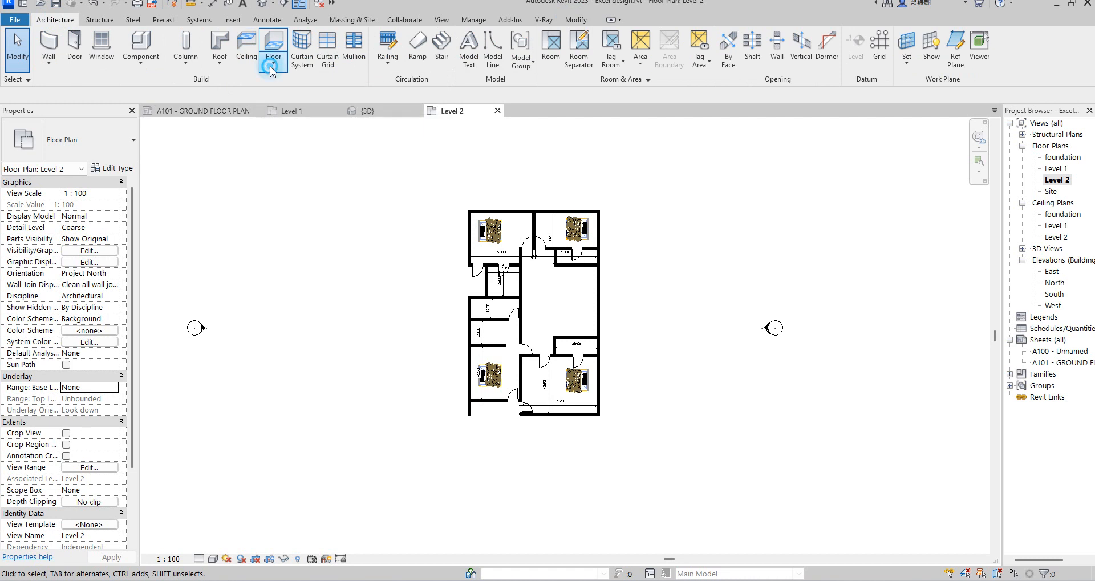
click(308, 85)
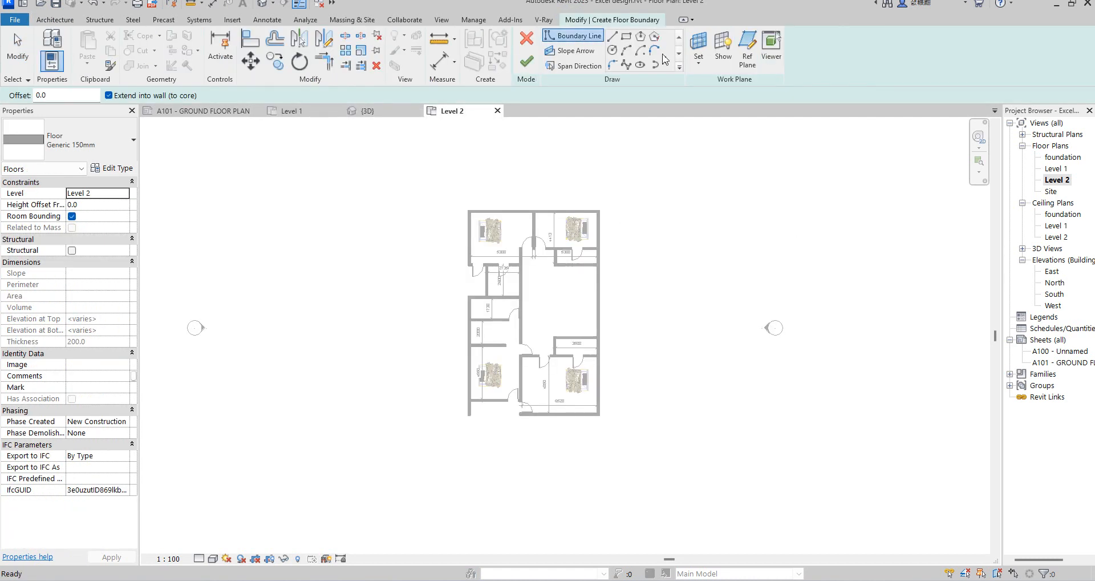
click(630, 41)
click(599, 210)
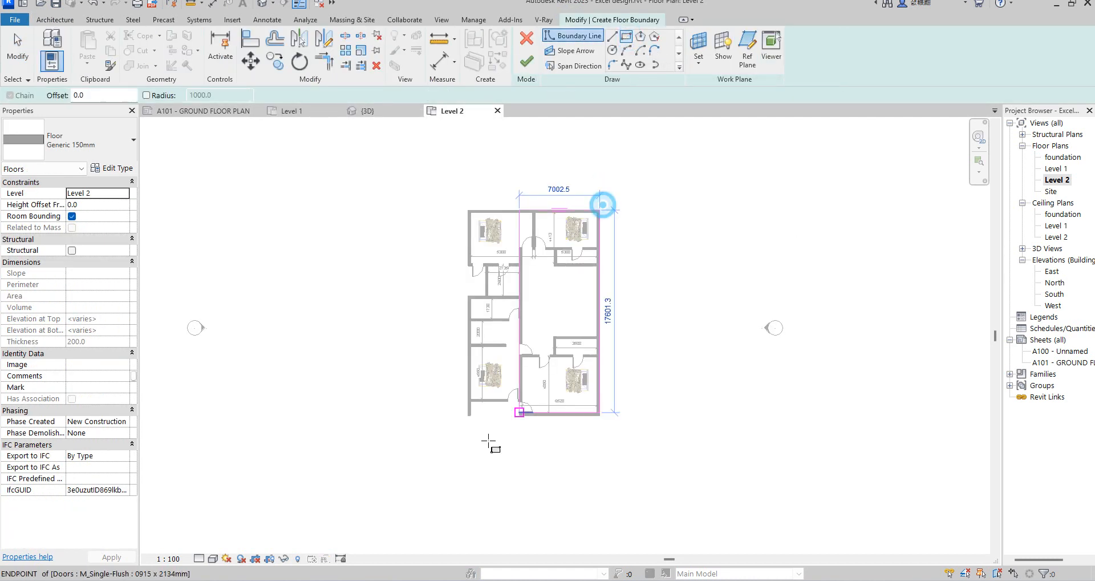
scroll(467, 434, up, 2)
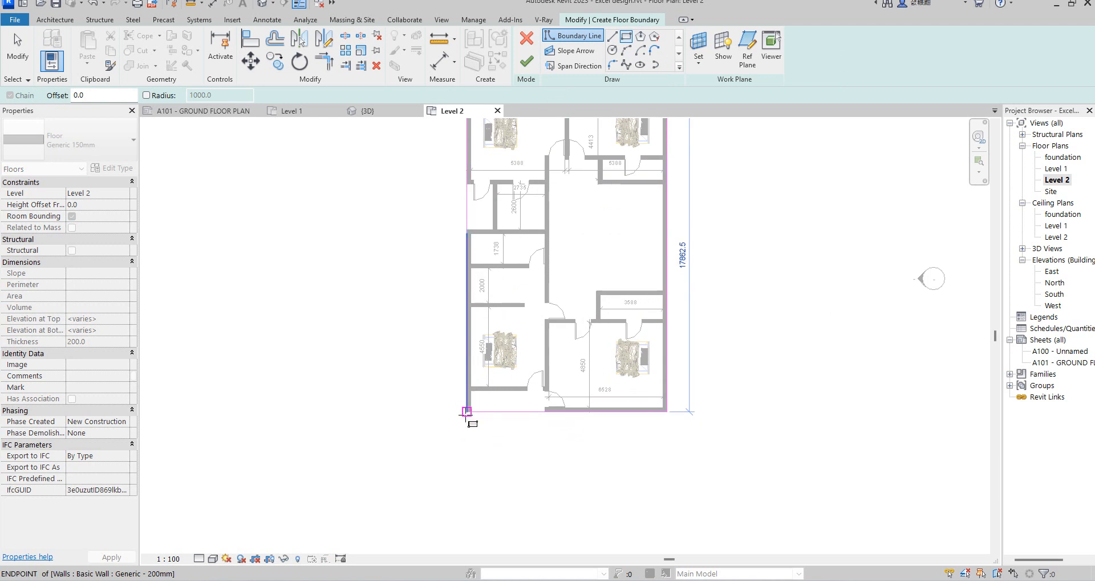
click(466, 412)
scroll(525, 452, down, 2)
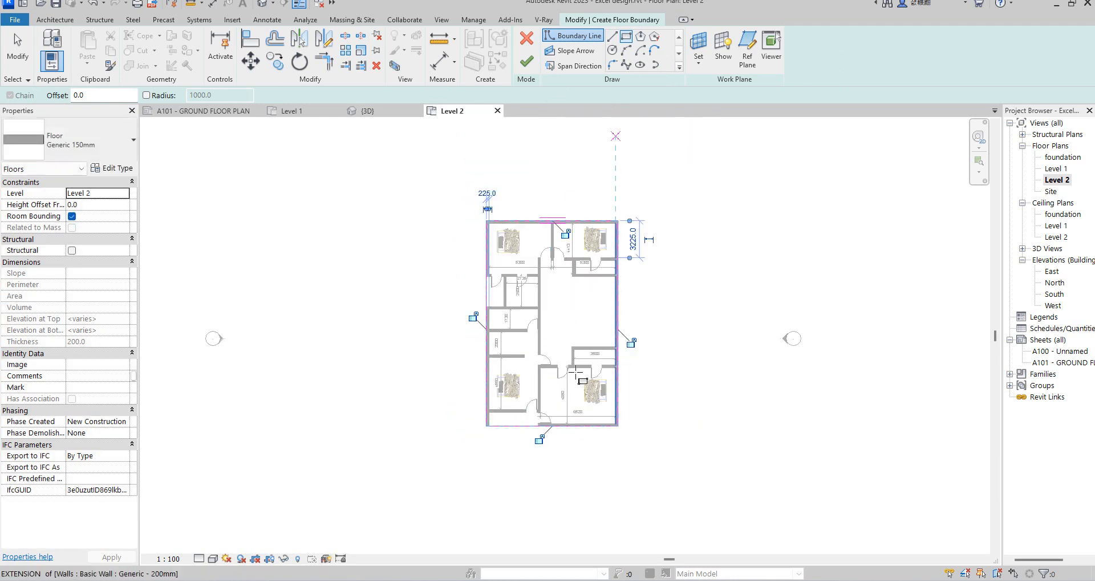
scroll(571, 319, up, 2)
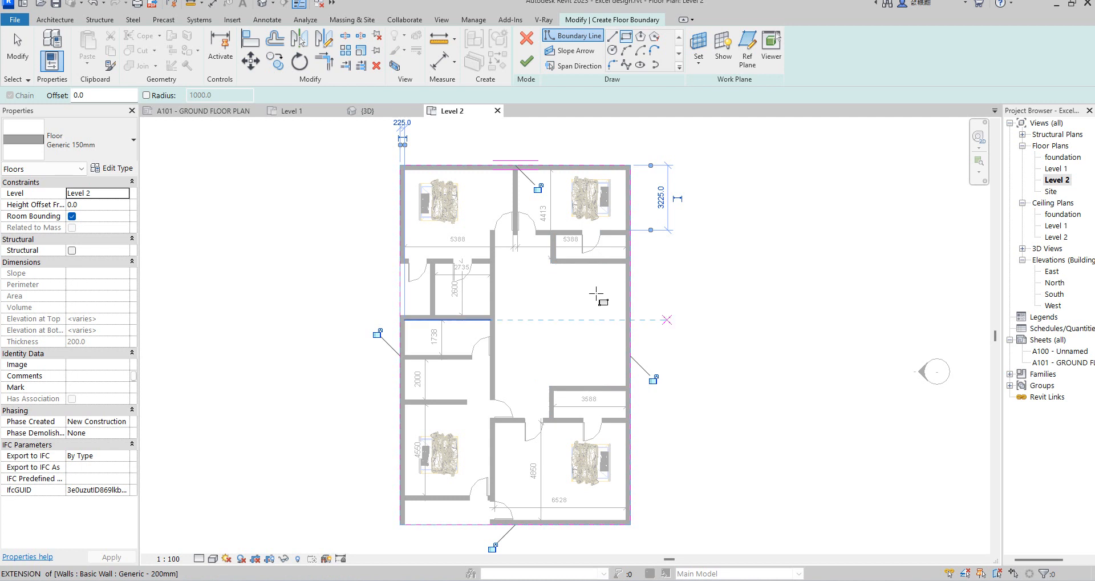
click(527, 61)
click(637, 391)
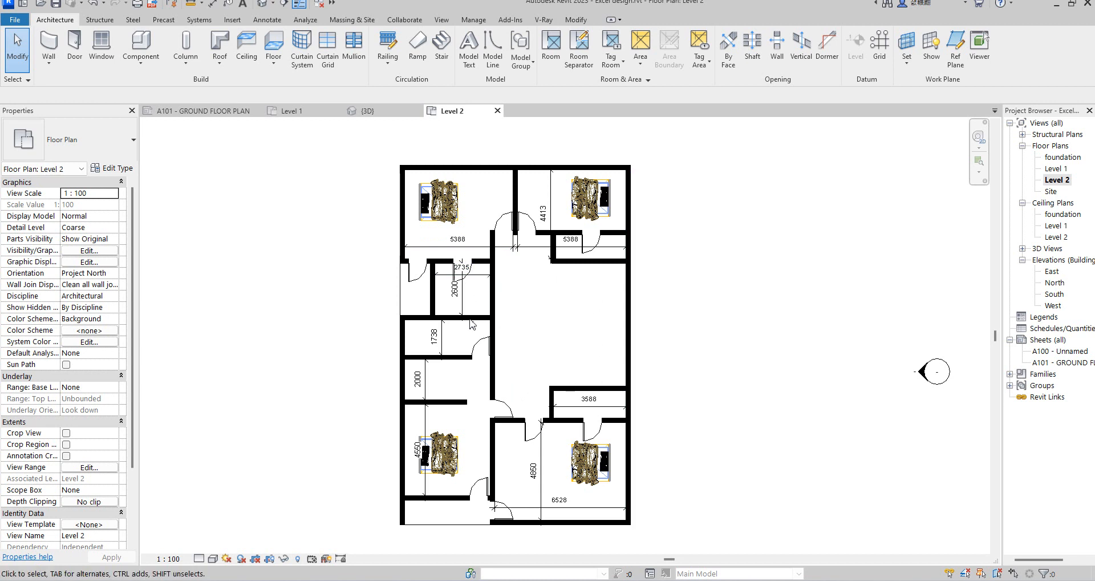
Add an aligned dimension across the width of the lower left bedroom, between its side walls' inner faces, above the bed
scroll(514, 333, up, 2)
scroll(526, 439, down, 4)
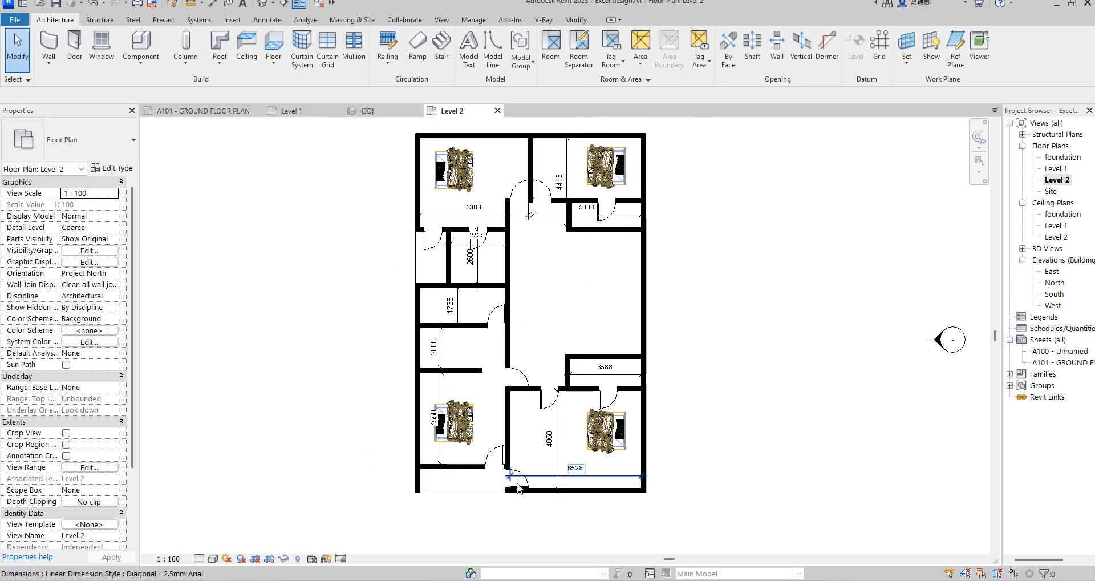
scroll(495, 406, up, 3)
scroll(495, 406, down, 2)
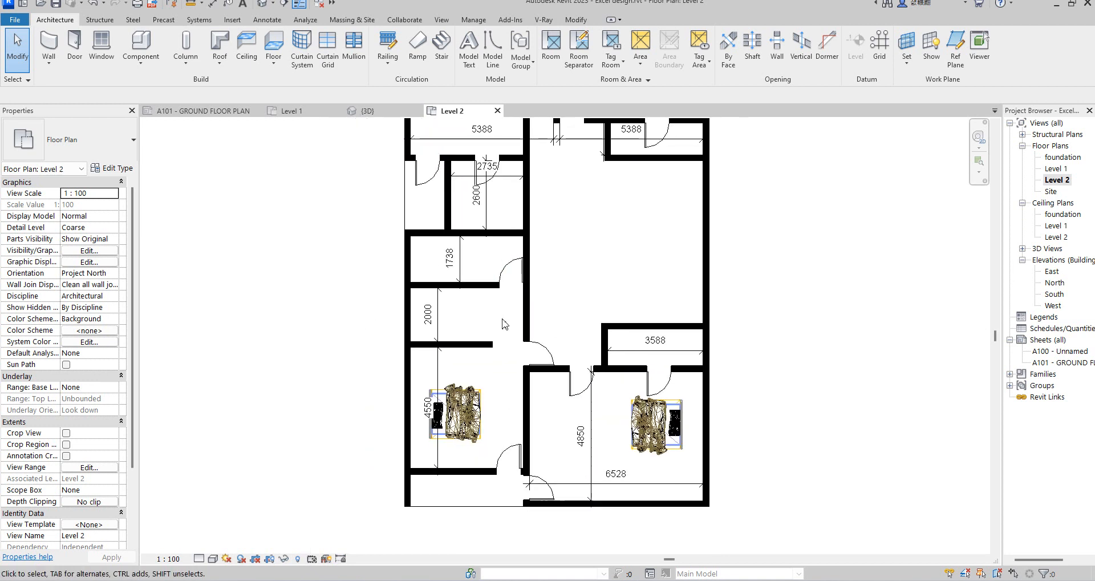
click(576, 21)
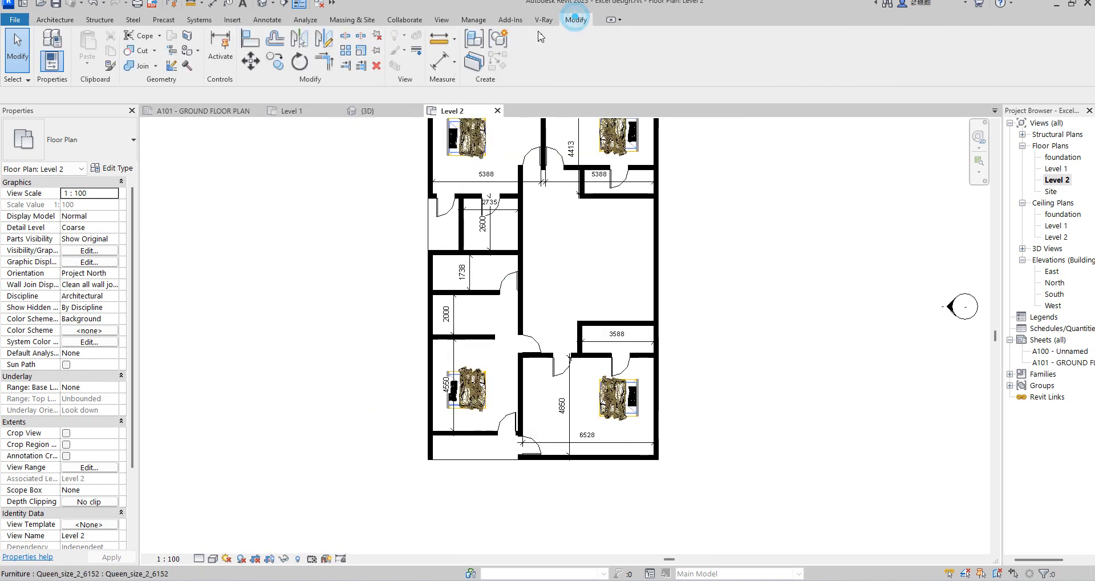
click(439, 60)
scroll(436, 361, up, 2)
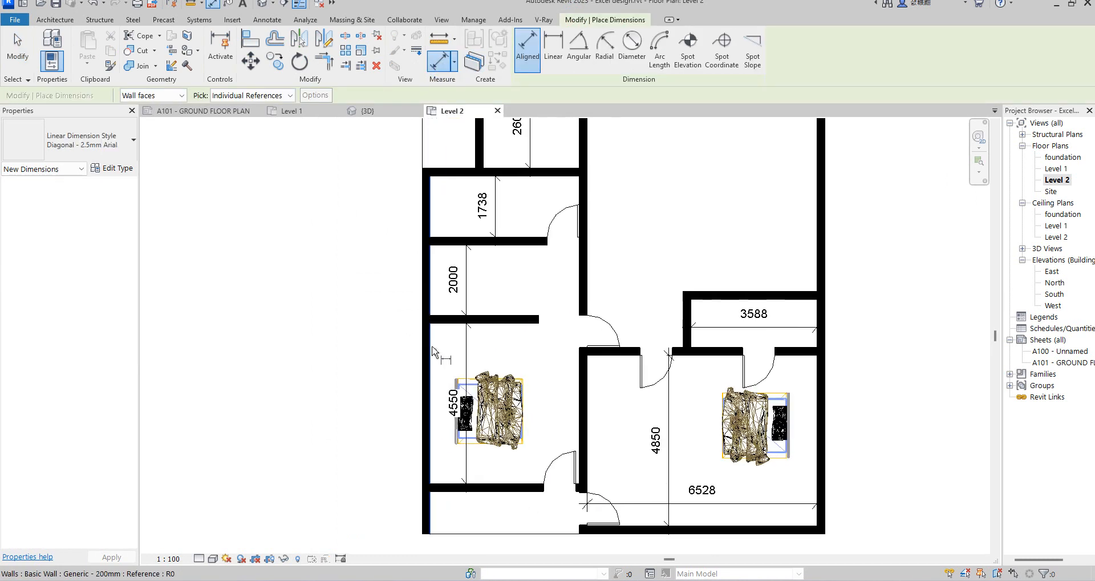
click(587, 433)
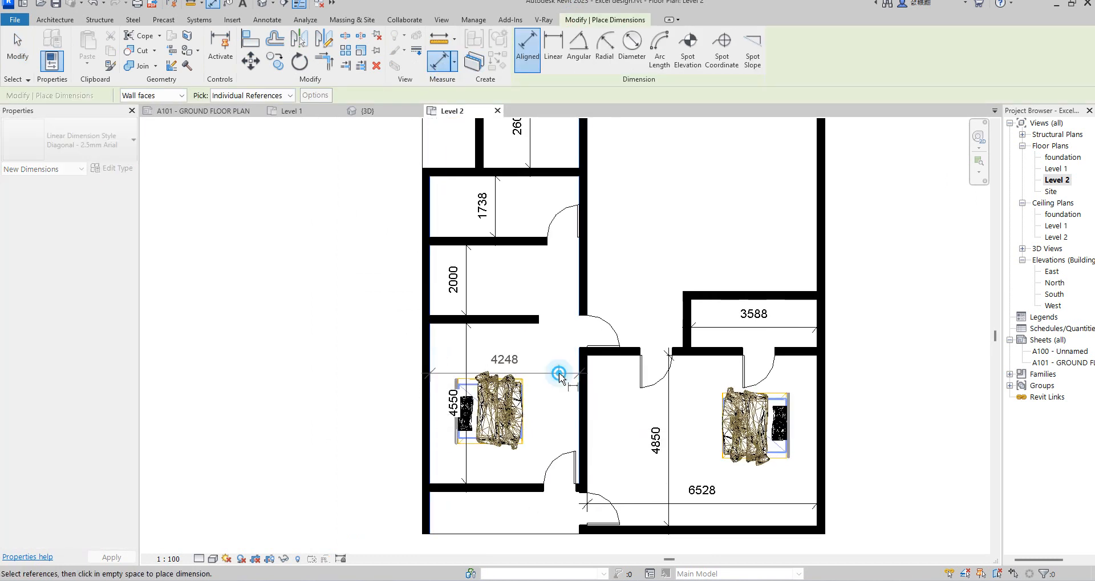
click(562, 372)
Align the upper edge of the lower left bedroom's door to the central space with the lower face of the bedroom's short upper wall
click(251, 45)
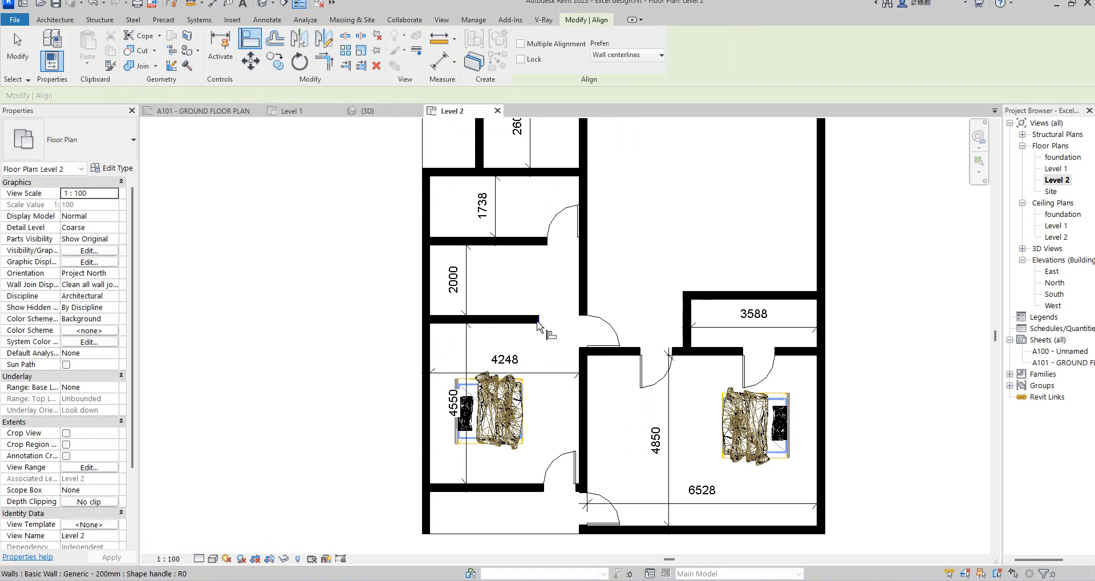
click(530, 324)
click(599, 318)
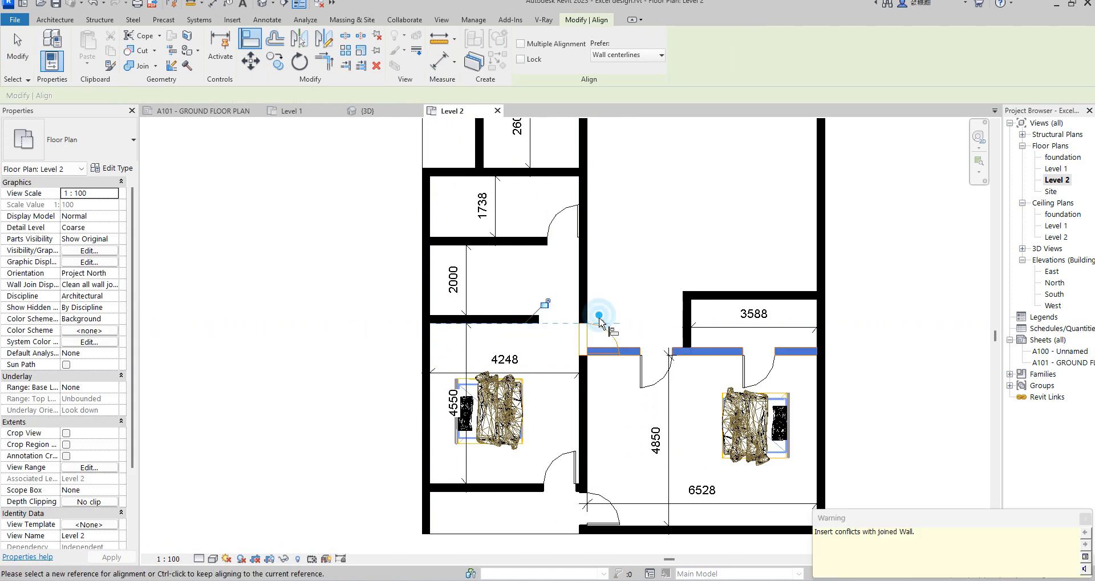
Align the upper face of the lower right bedroom's upper wall with the lower edge of the adjacent door, and end alignment
click(614, 387)
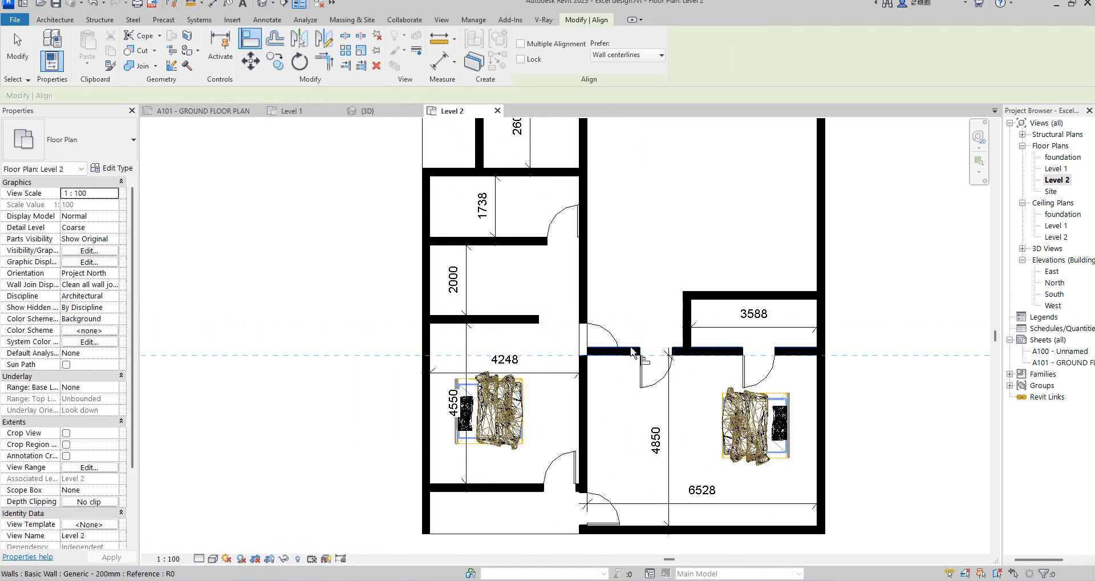
click(627, 351)
scroll(612, 318, down, 3)
right_click(612, 317)
click(642, 324)
right_click(640, 288)
click(675, 297)
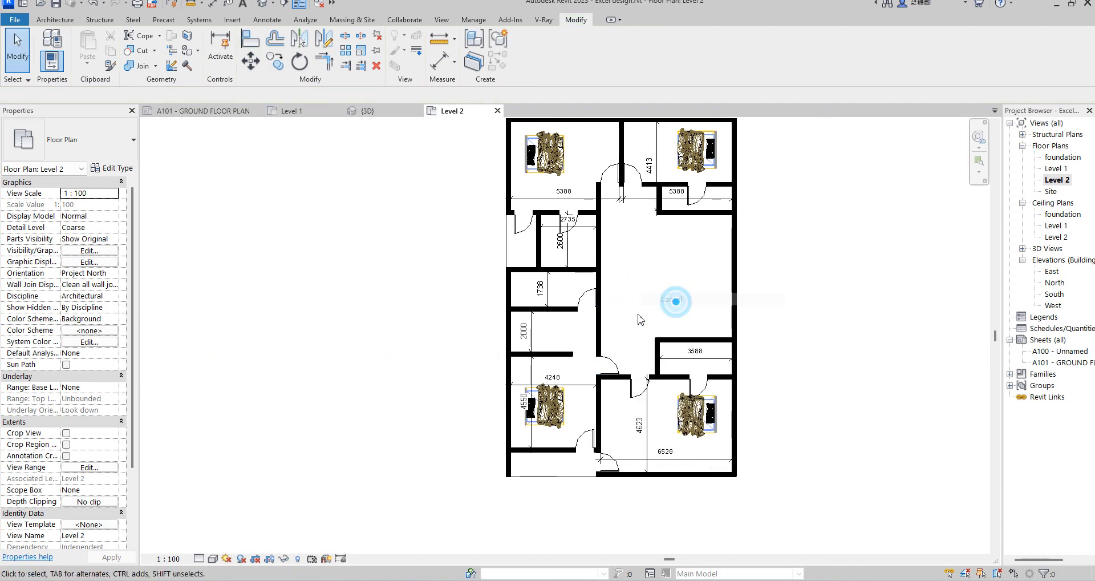
scroll(593, 451, down, 3)
scroll(591, 422, up, 1)
scroll(589, 422, up, 3)
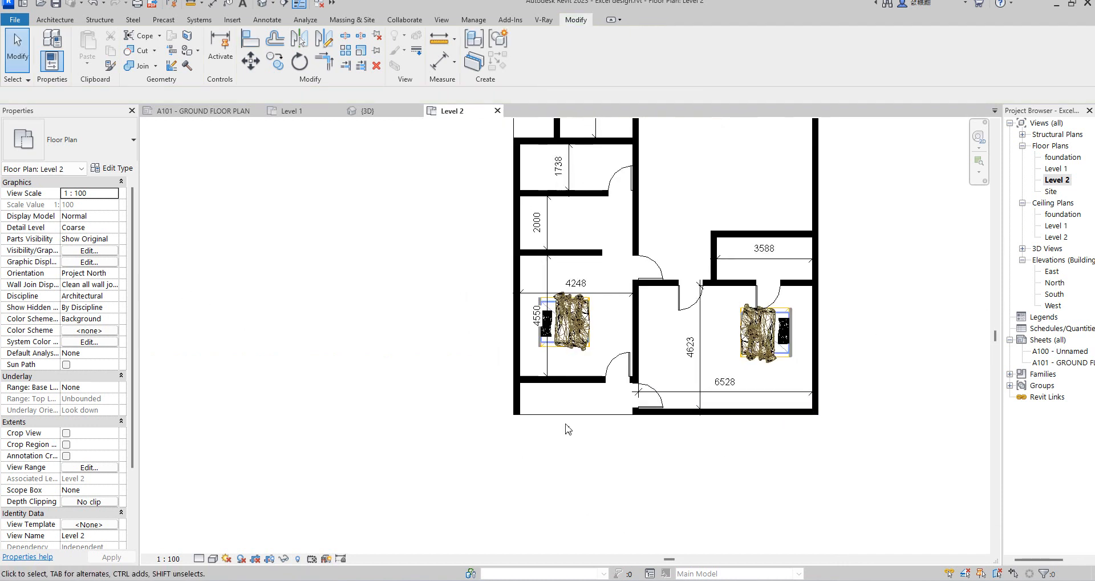
scroll(633, 434, down, 2)
scroll(583, 430, down, 3)
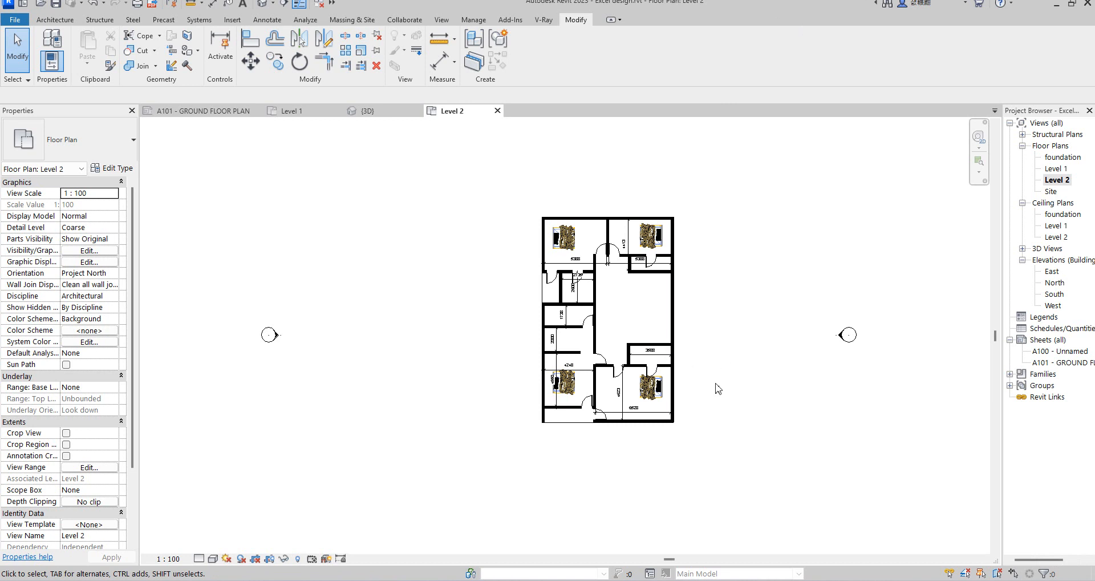
scroll(717, 359, up, 4)
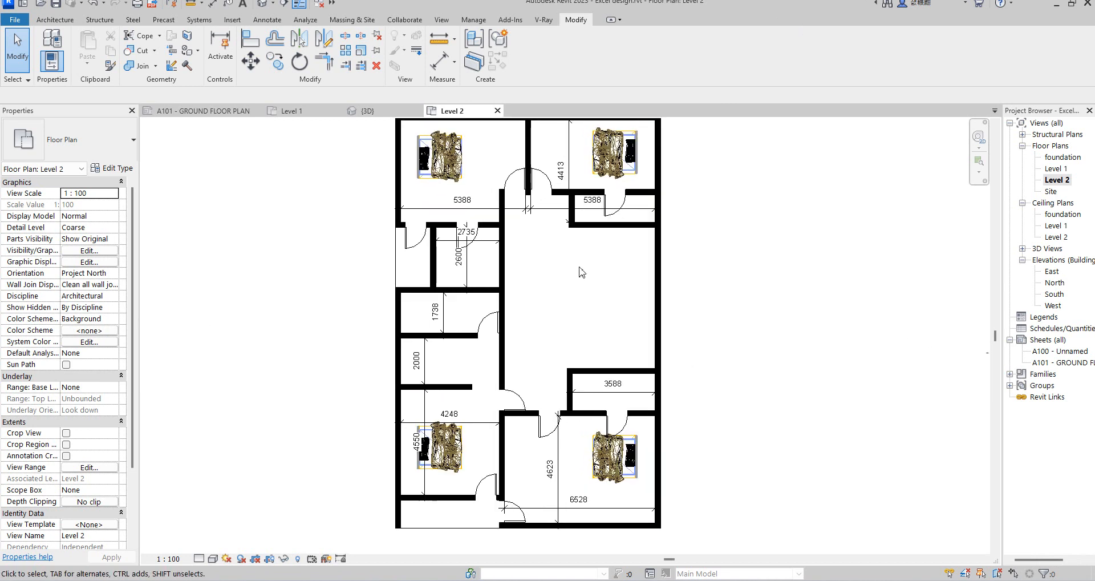
scroll(508, 286, down, 2)
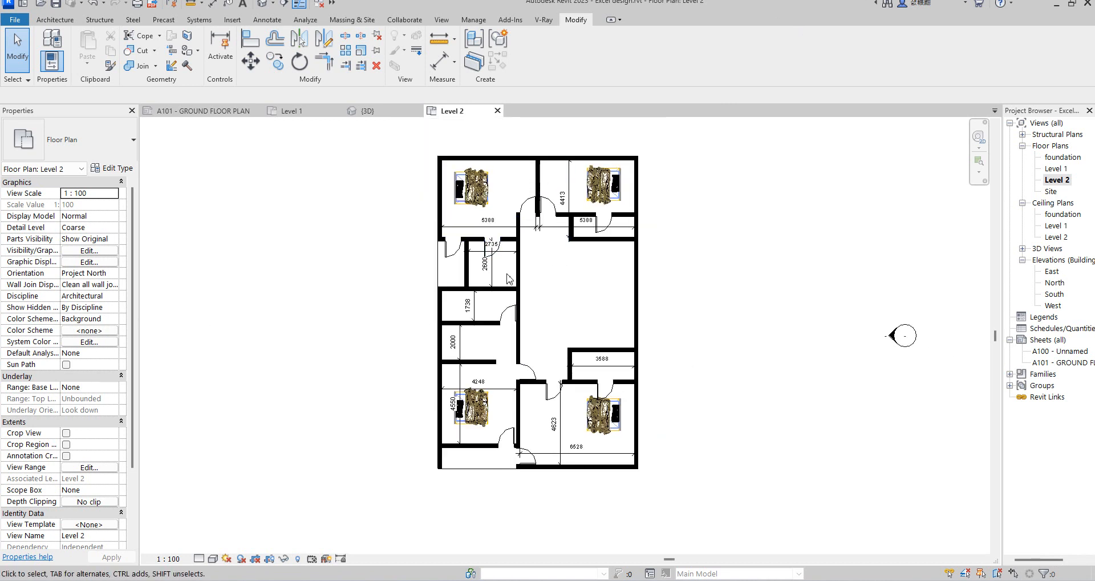